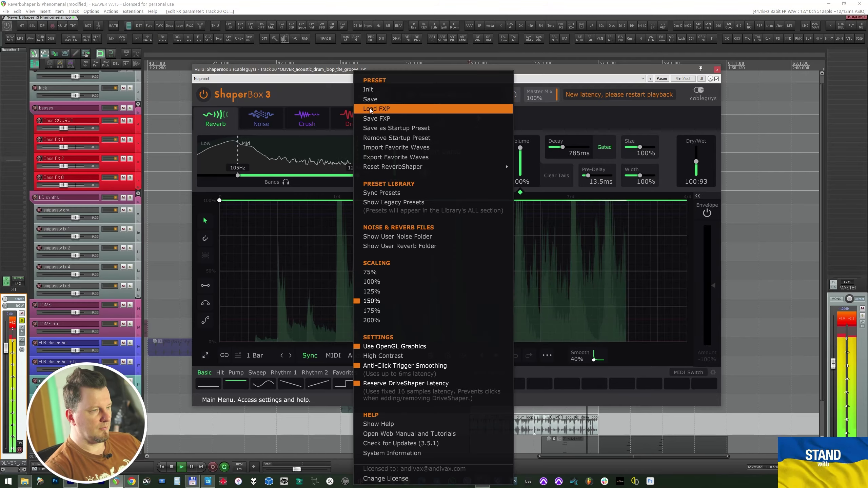
Audition two ShaperBox presets in turn by loading the files DR Perc Orchestra.fxp and DR Distortion And Crusher.fxp.
left_click(376, 108)
double_click(154, 221)
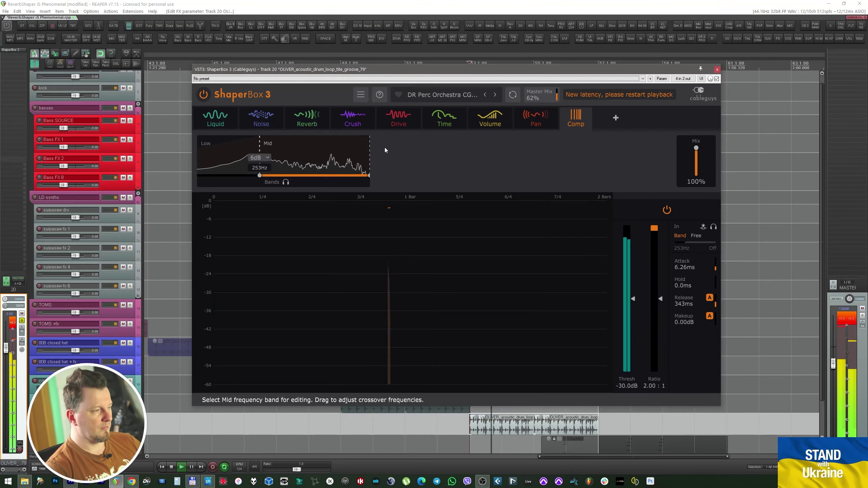
left_click(364, 96)
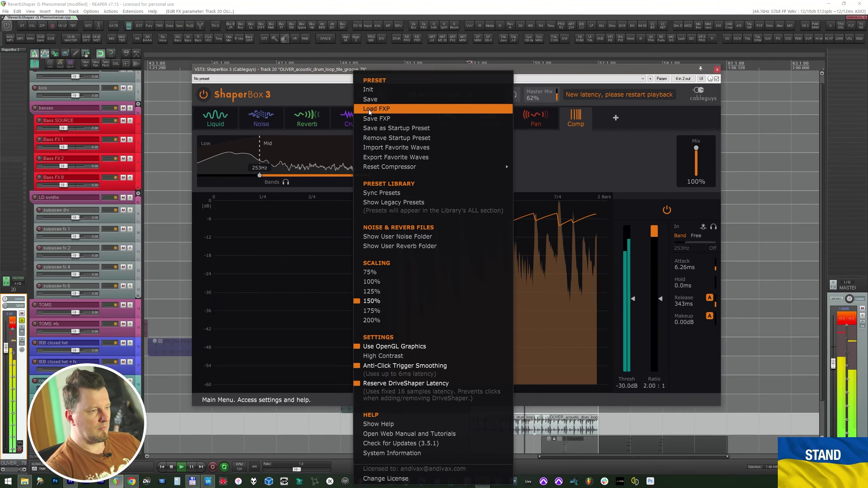
left_click(369, 109)
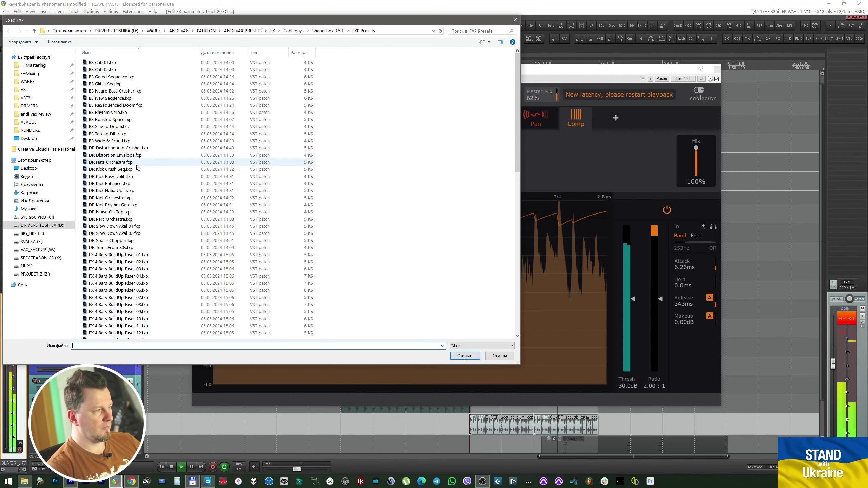
double_click(133, 150)
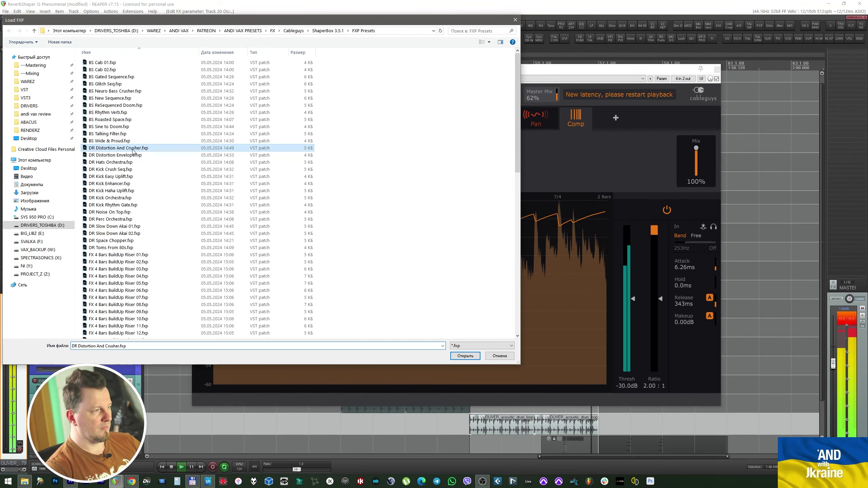
Load the DR Hats Orchestra.fxp preset into ShaperBox to audition it on the drum loop.
left_click(364, 97)
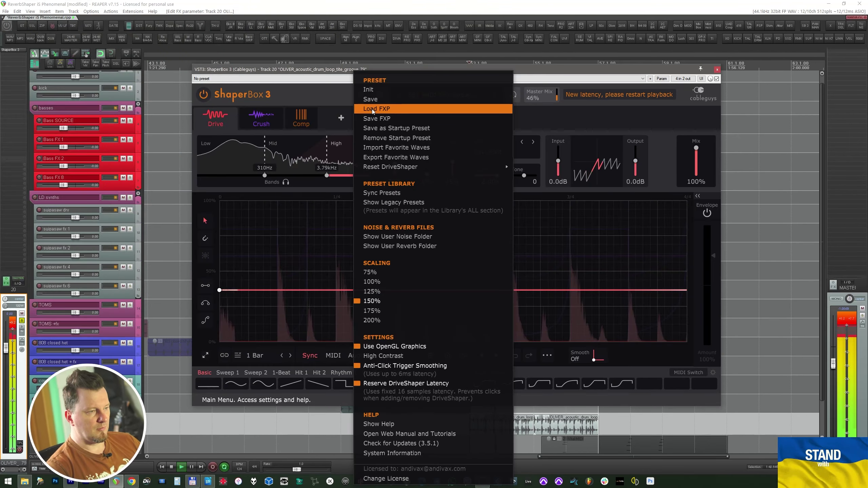
left_click(372, 108)
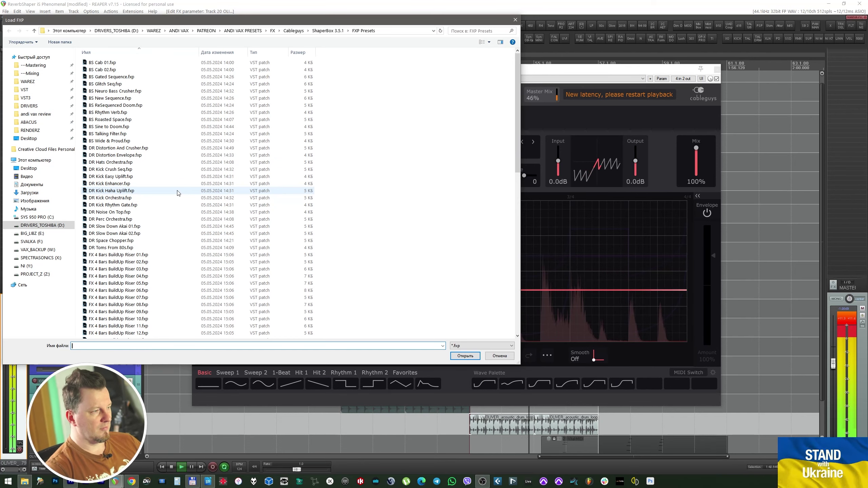
double_click(192, 163)
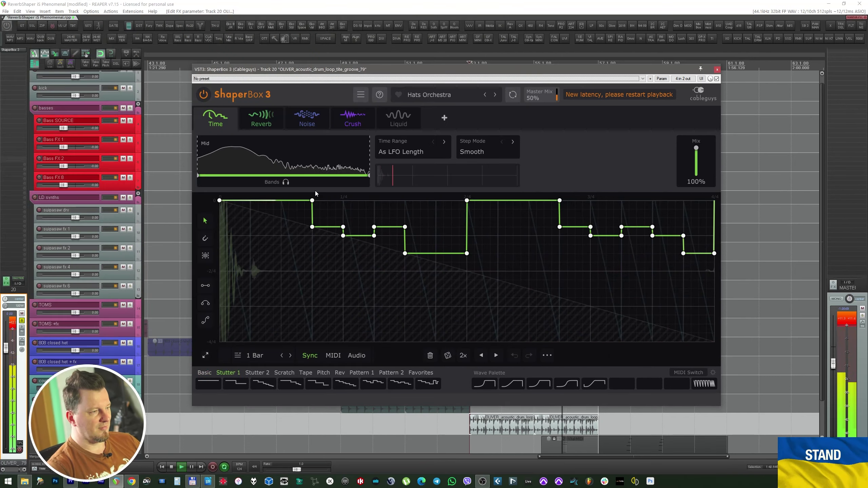
Load the LD Infected Mushroom 01.fxp preset into ShaperBox, listen to it on the drum loop and stop playback.
left_click(361, 97)
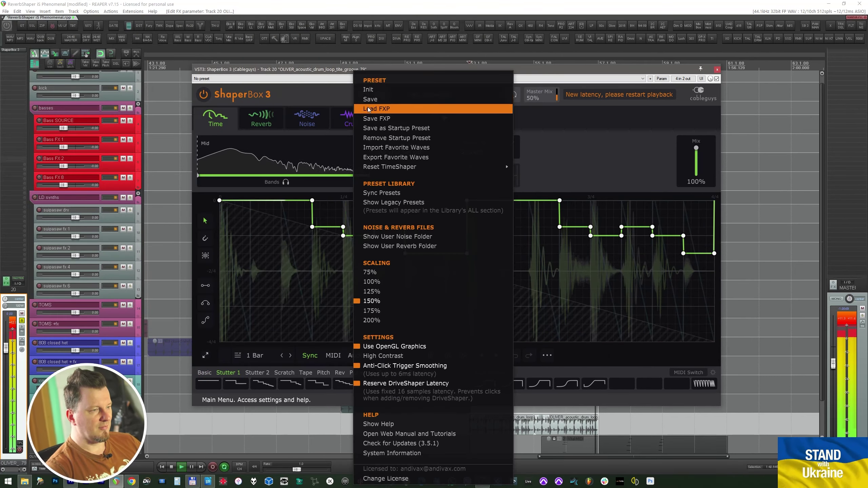
left_click(372, 109)
scroll(311, 199, "down", 13)
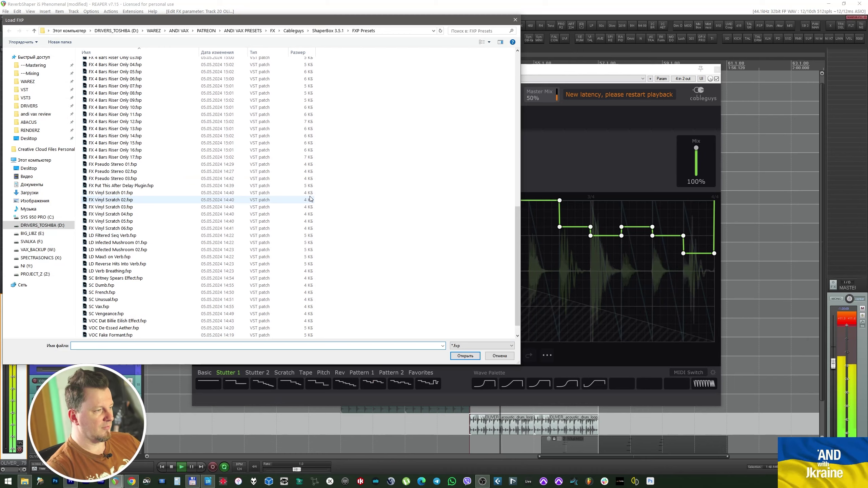
double_click(215, 243)
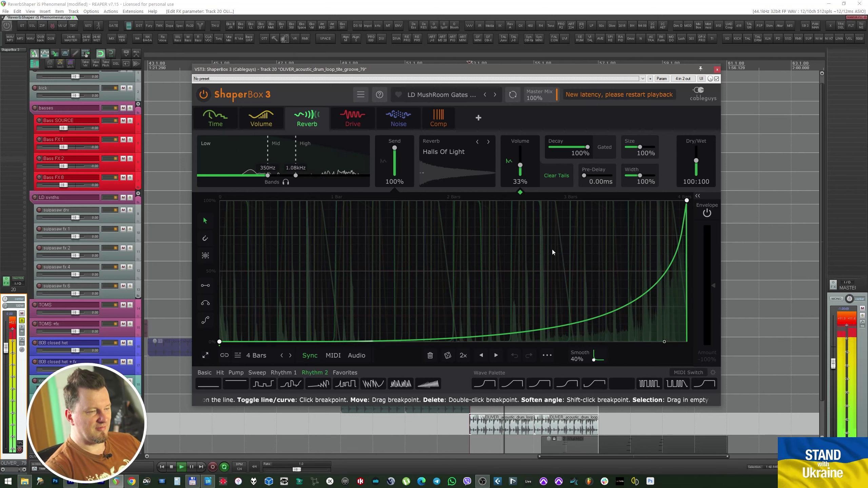
key("space")
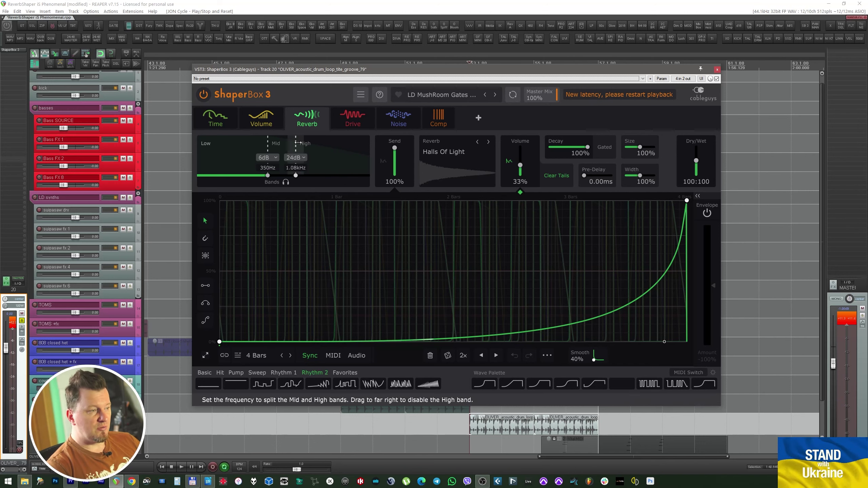
Examine the Time, Volume and Reverb shapers of the loaded preset.
left_click(225, 117)
left_click(261, 118)
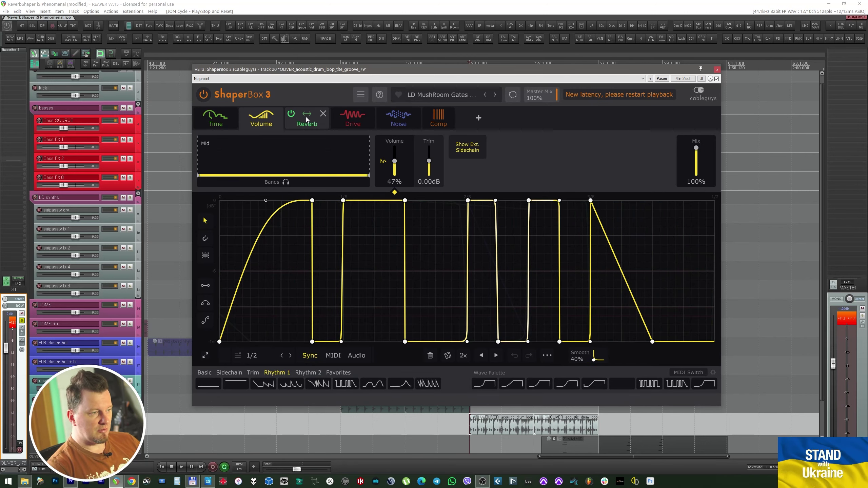
left_click(307, 118)
left_click(219, 121)
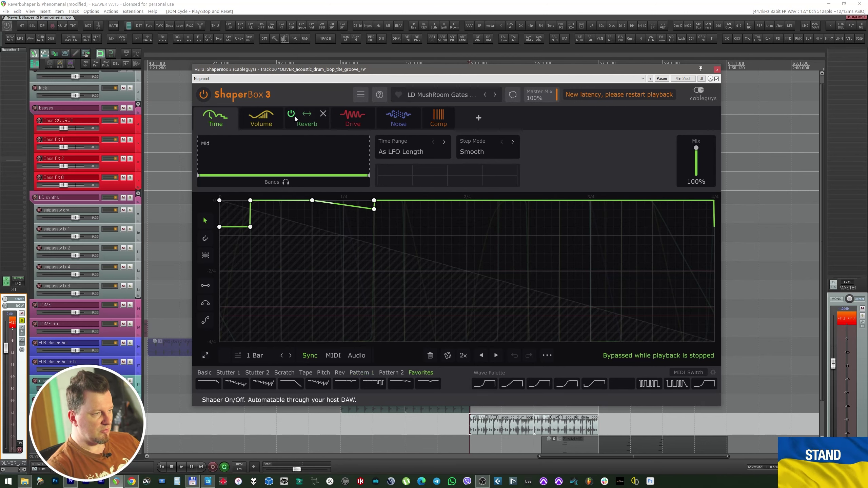
Try several favorite waves in the Volume shaper, ending with Favorite 9.
left_click(275, 119)
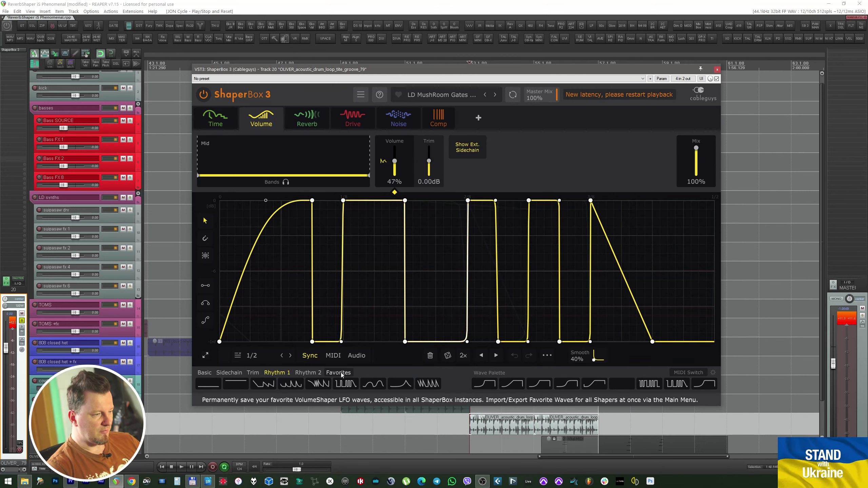
left_click(240, 384)
left_click(318, 384)
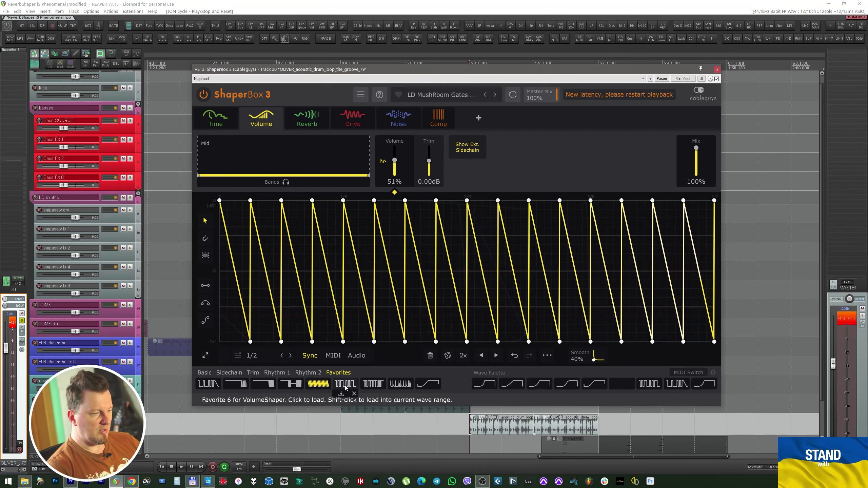
left_click(345, 384)
left_click(373, 384)
left_click(405, 384)
left_click(428, 385)
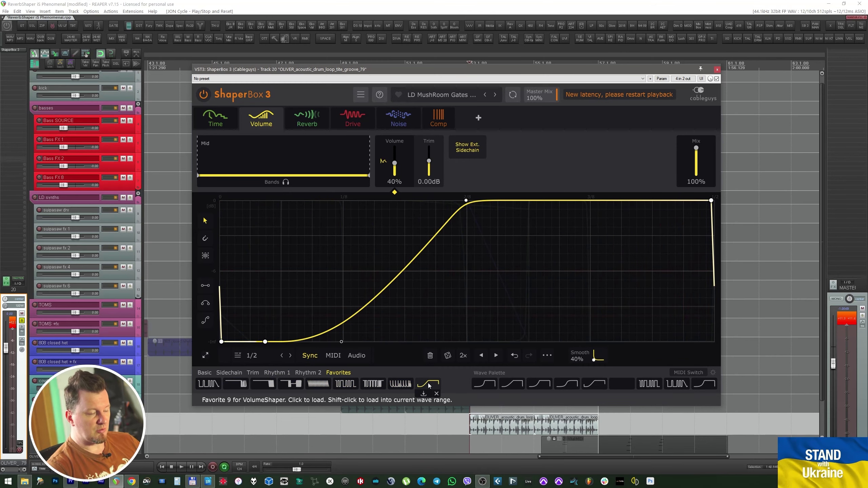
Browse the user reverb categories in the Reverb shaper, including AMS and SPEAKER, and choose the VAX WIDER reverb.
left_click(307, 118)
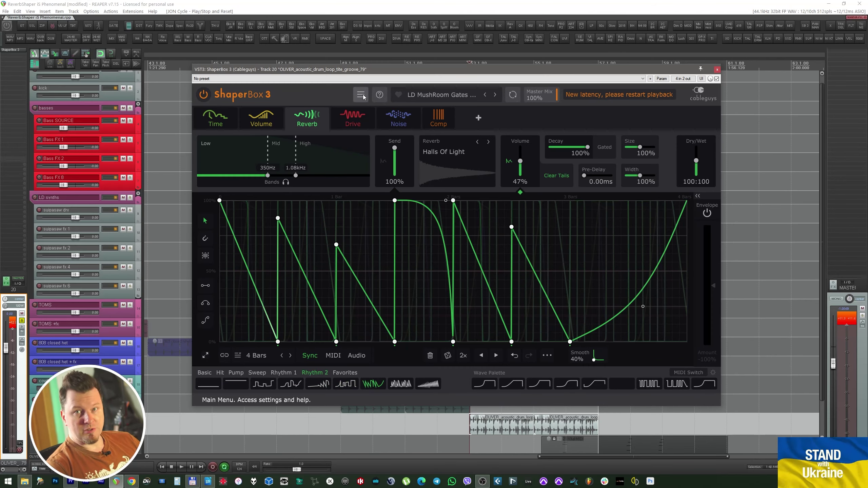
left_click(363, 95)
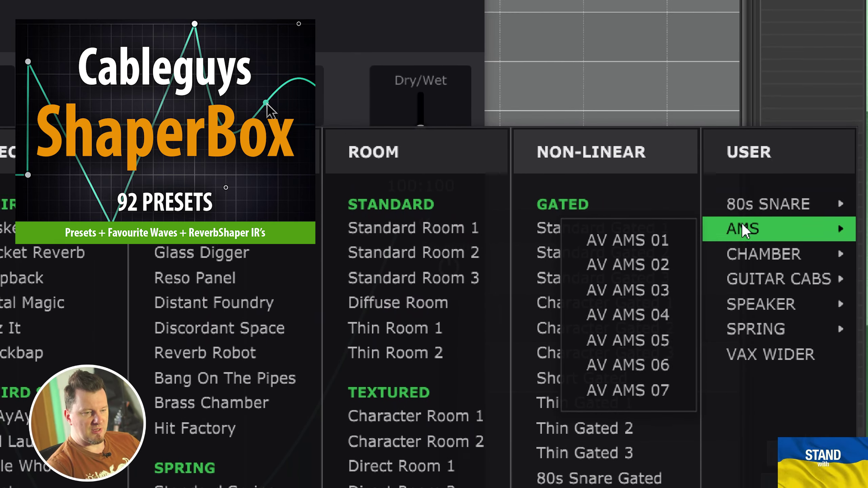
mouse_move(751, 262)
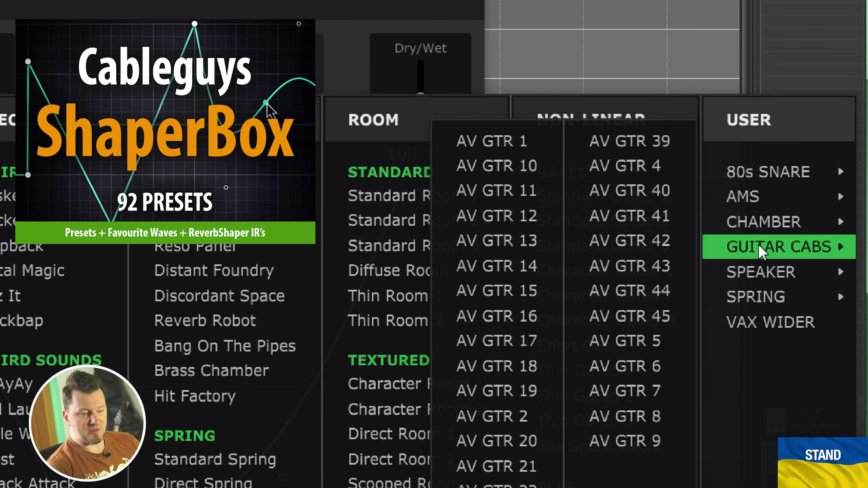
mouse_move(768, 296)
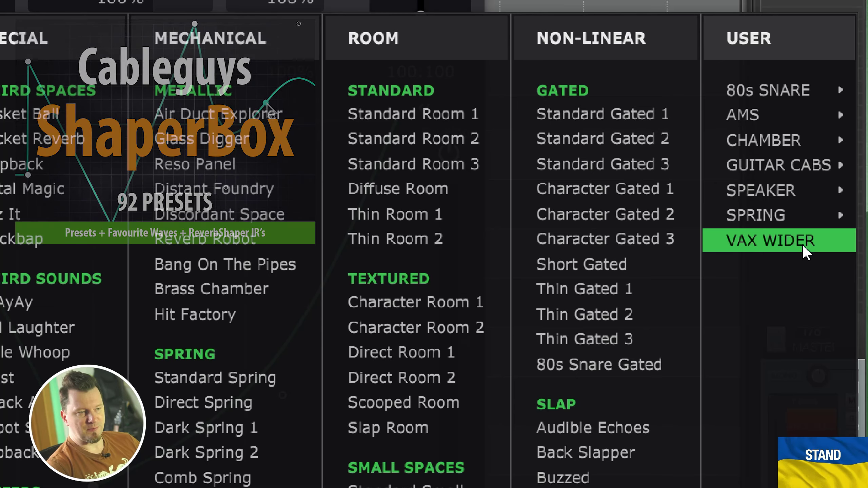
left_click(804, 243)
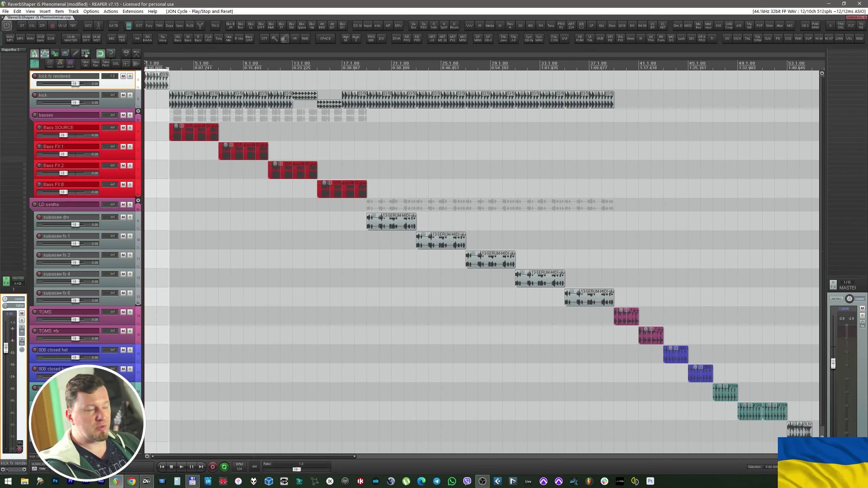
Play the kick fx rendered loop, load the BS Glitch Seq CGRS preset in its ShaperBox and show the Reverb shaper.
key("space")
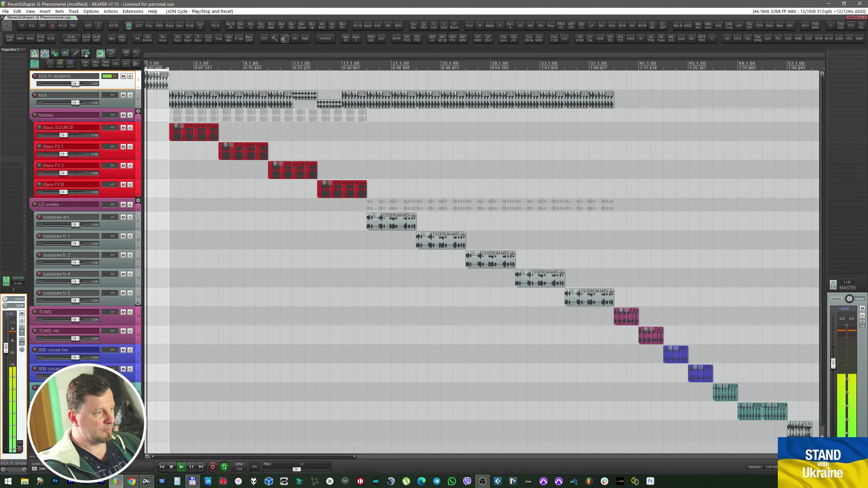
scroll(482, 261, "up", 8)
left_click(86, 54)
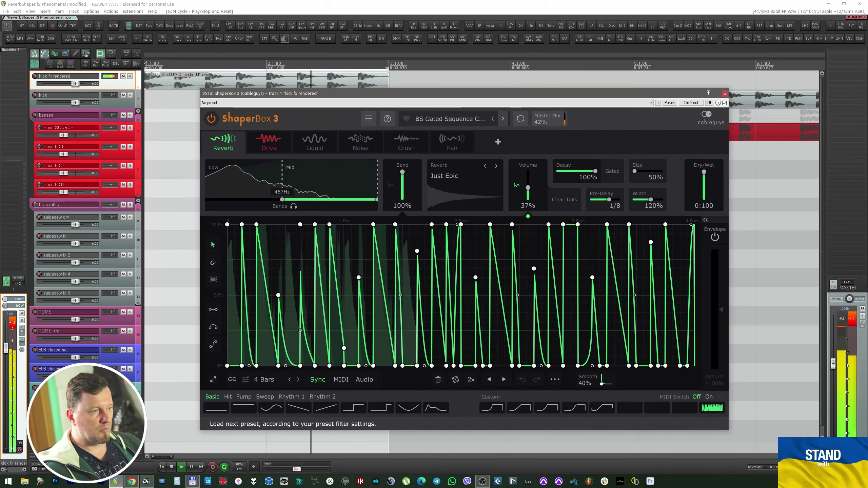
left_click(503, 119)
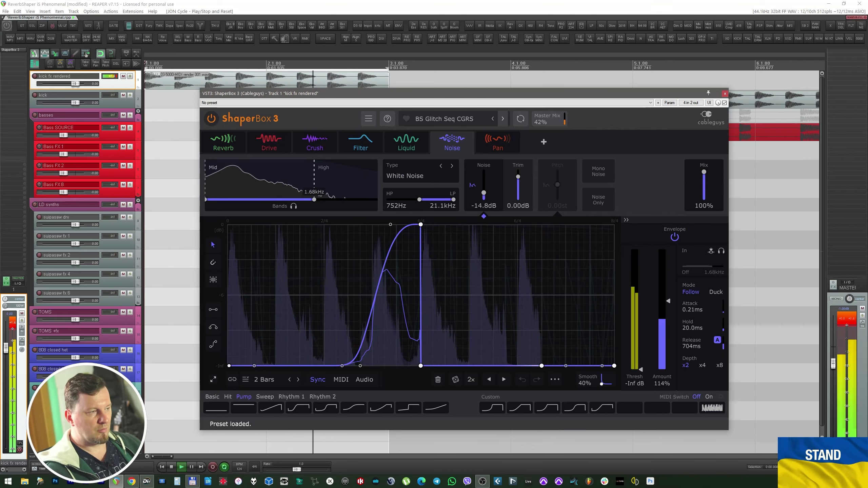
left_click(223, 142)
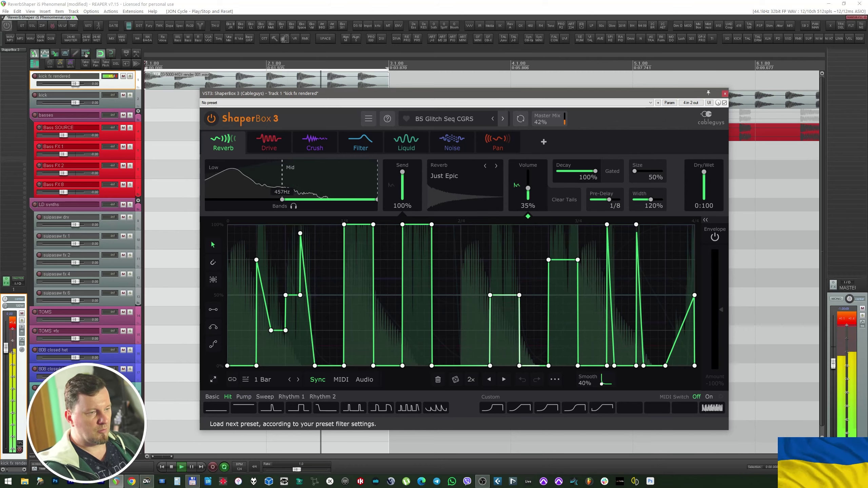
Advance through the presets to Hats Orchestra on the kick loop and show its Noise shaper.
left_click(503, 118)
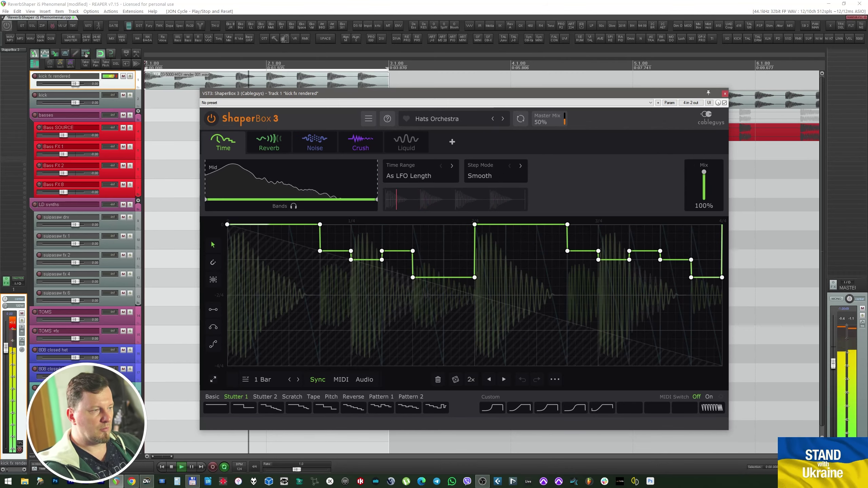
mouse_move(361, 144)
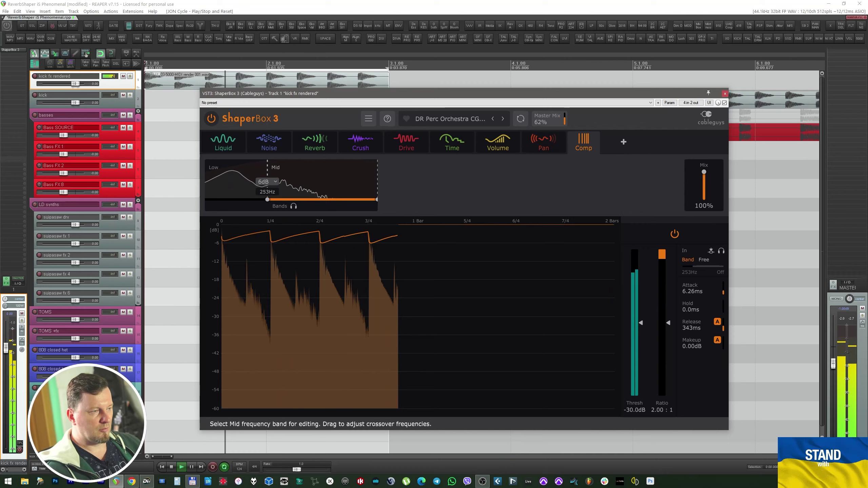
left_click(315, 144)
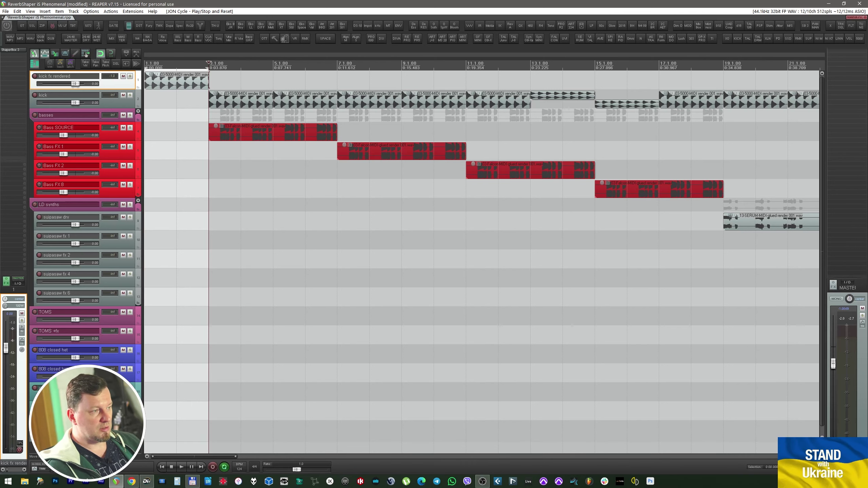
Select the time range of the Bass SOURCE clip, bars 3 to 7, and play it.
left_click_drag(337, 67, 226, 67)
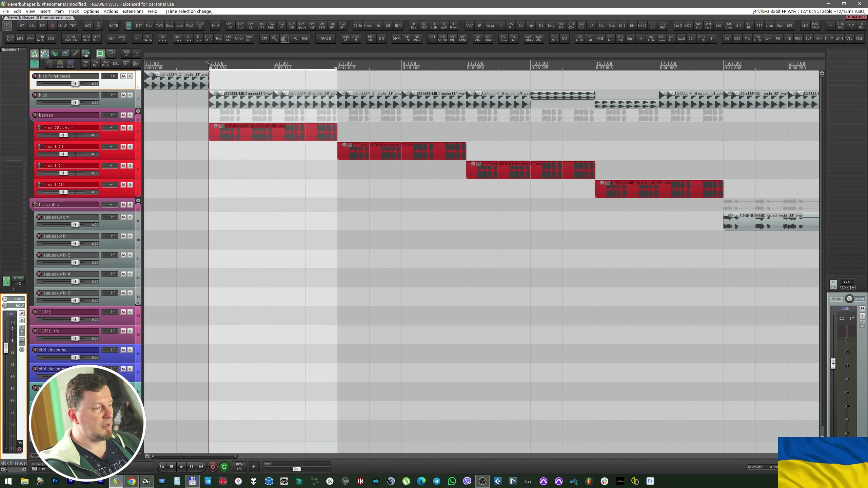
key("space")
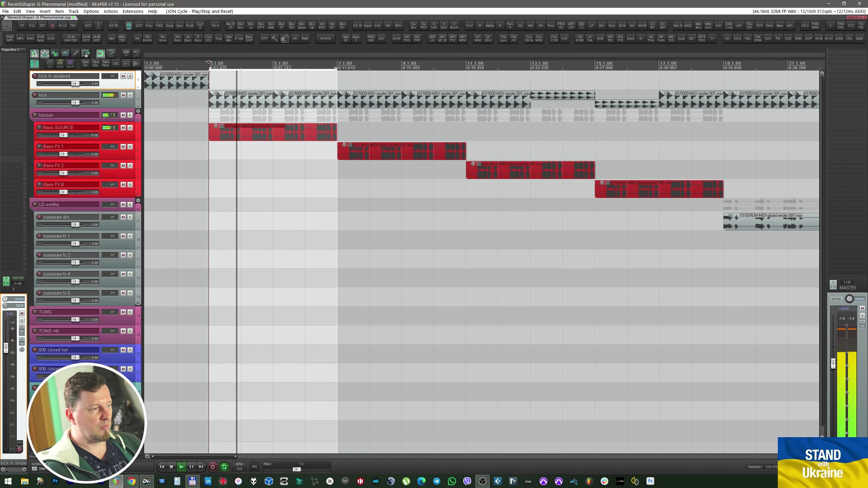
Select the Bass FX 1 clip's time range, bars 7 to 11, and open the track's ShaperBox to audition its preset.
left_click_drag(466, 67, 337, 67)
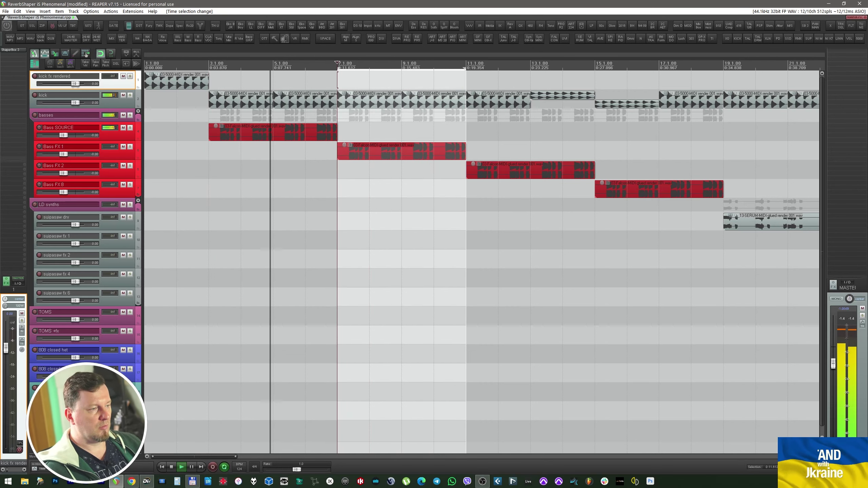
left_click(117, 154)
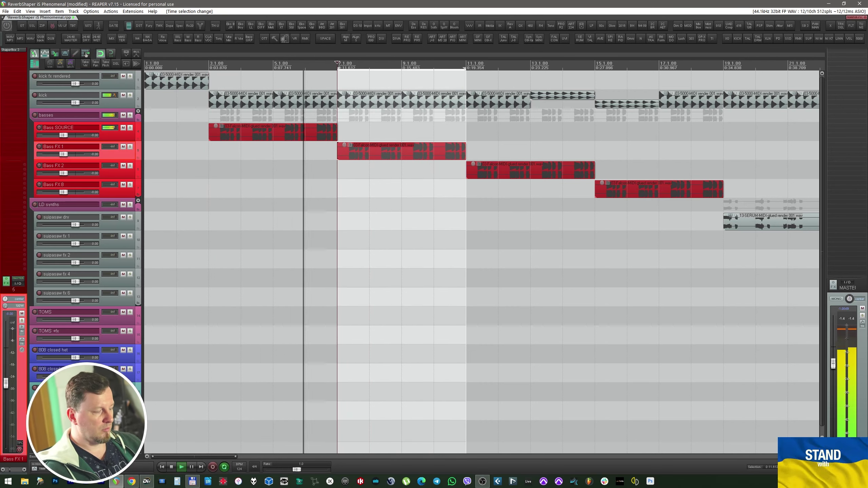
key("f")
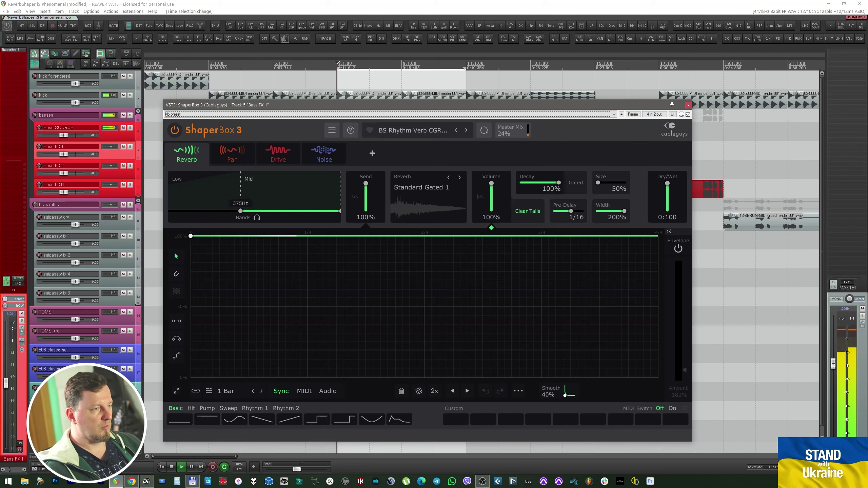
key("space")
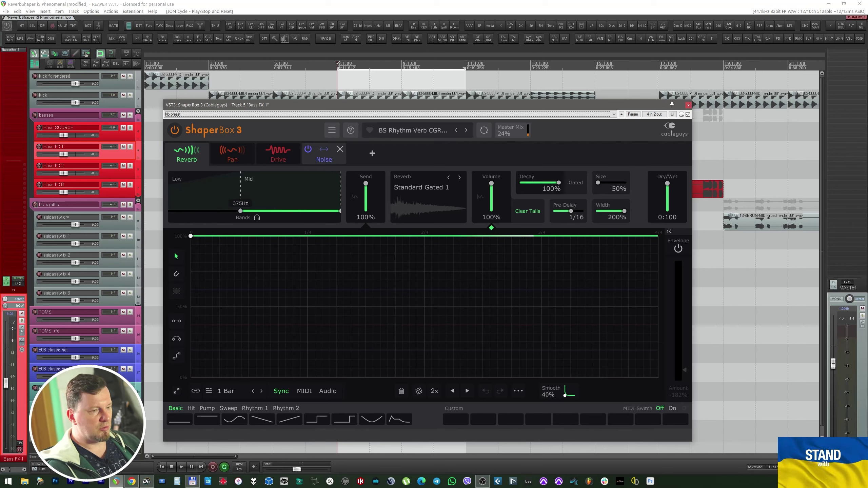
key("space")
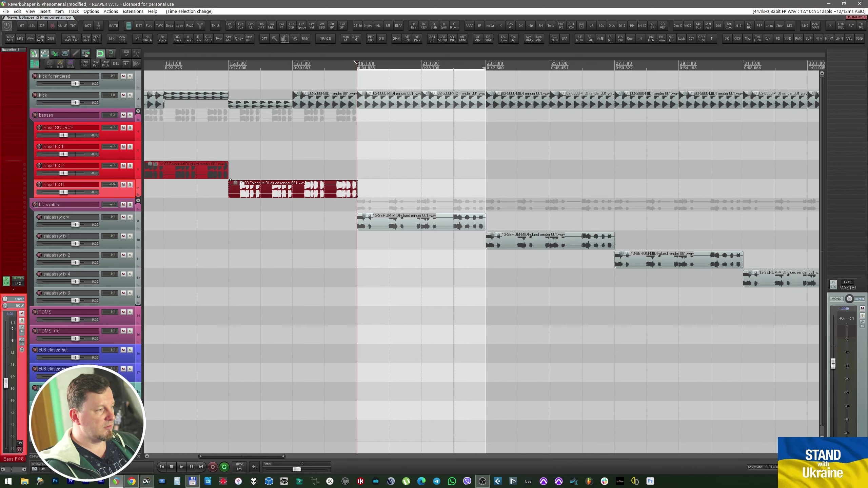
Select the suipasaw dry track and play its clip in bars 19 to 23.
left_click(84, 221)
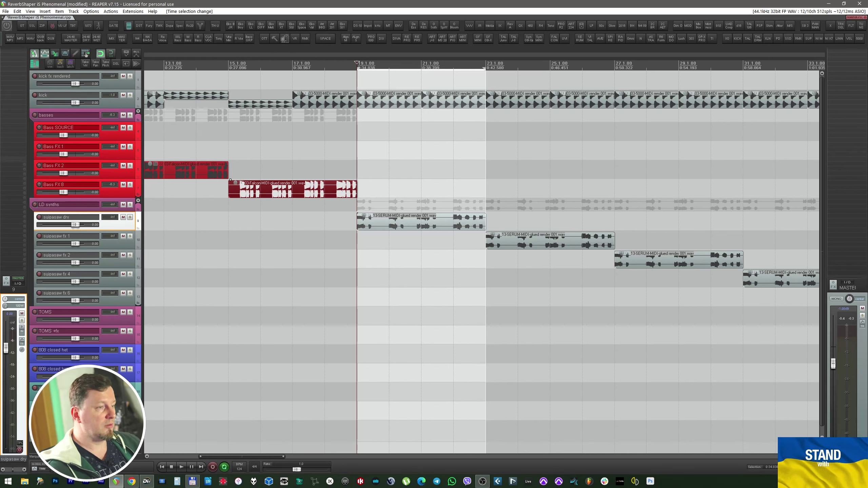
key("space")
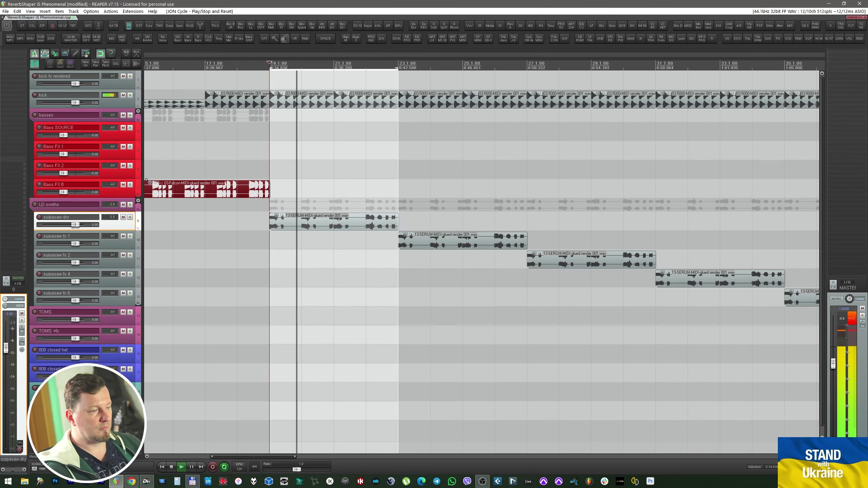
Select the suipasaw fx 1 clip's time range, bars 23 to 27, and show its ShaperBox Reverb shaper with the envelope settings expanded.
left_click_drag(526, 77, 411, 77)
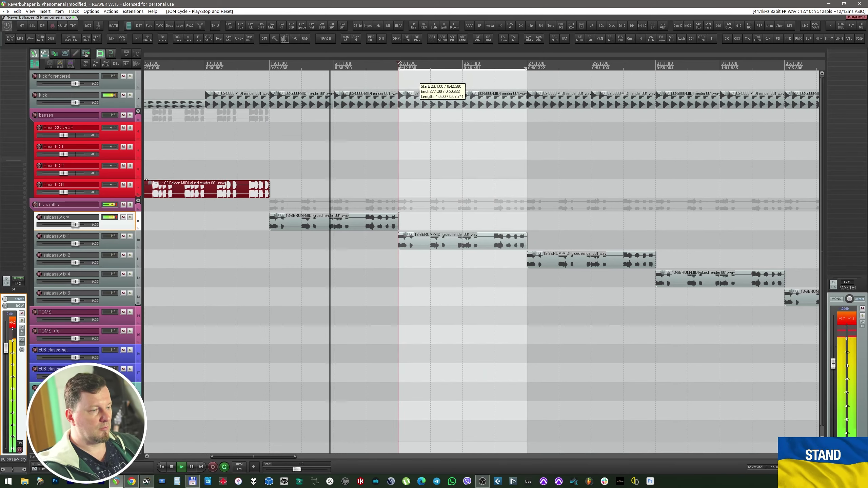
left_click(70, 240)
left_click(13, 50)
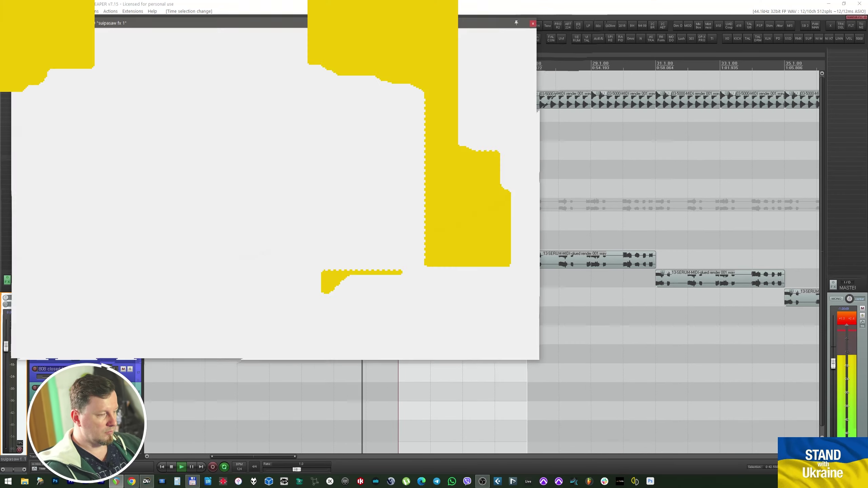
left_click_drag(347, 23, 521, 84)
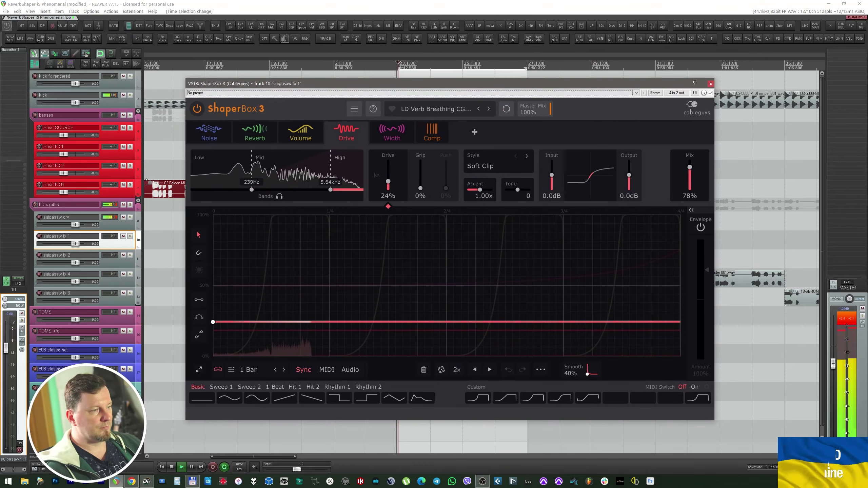
left_click(255, 135)
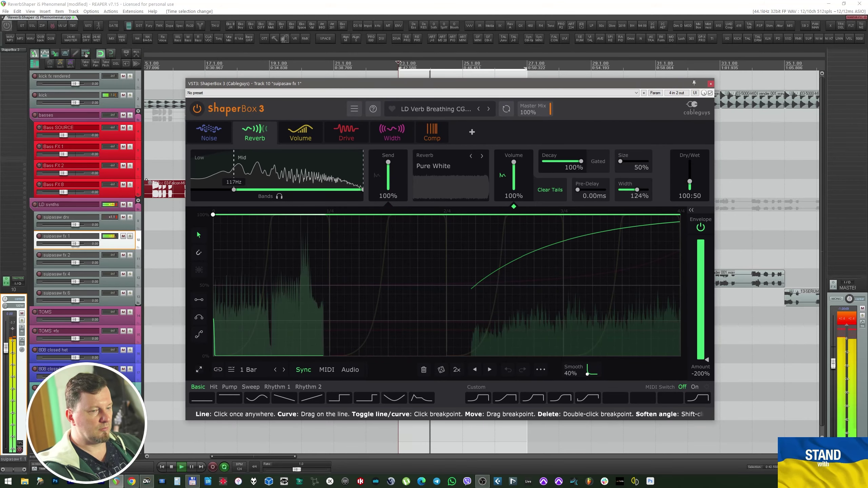
left_click(691, 210)
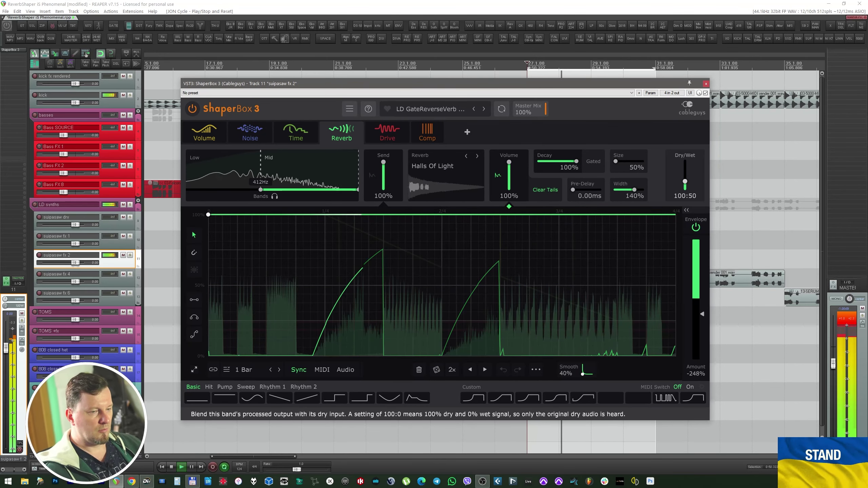
Show the Reverb envelope settings in suipasaw fx 2's ShaperBox, stop playback and compare its Time and Reverb shapers.
left_click(687, 210)
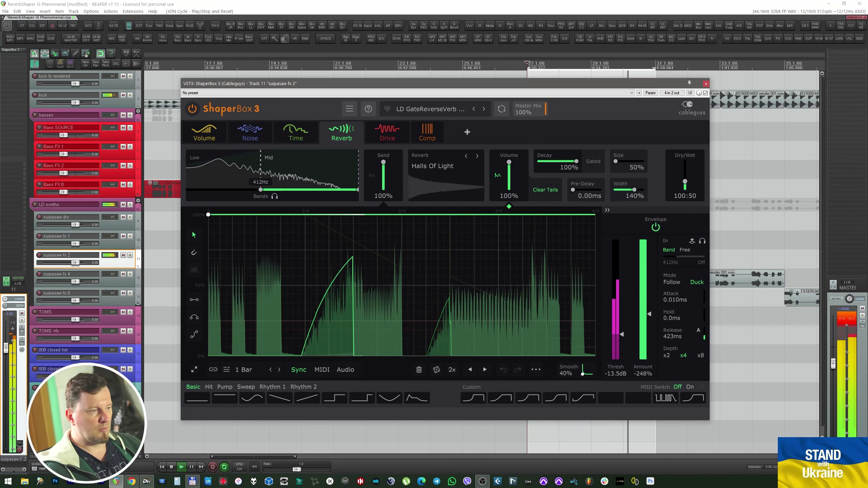
key("space")
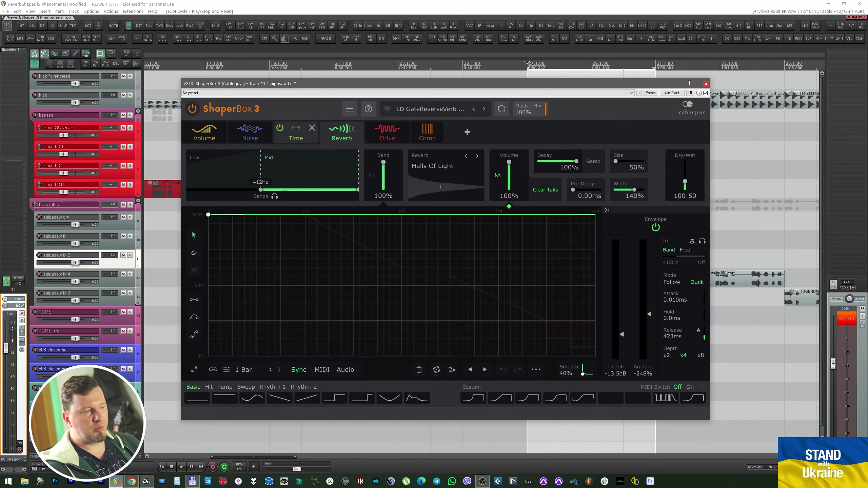
left_click(296, 137)
left_click(341, 137)
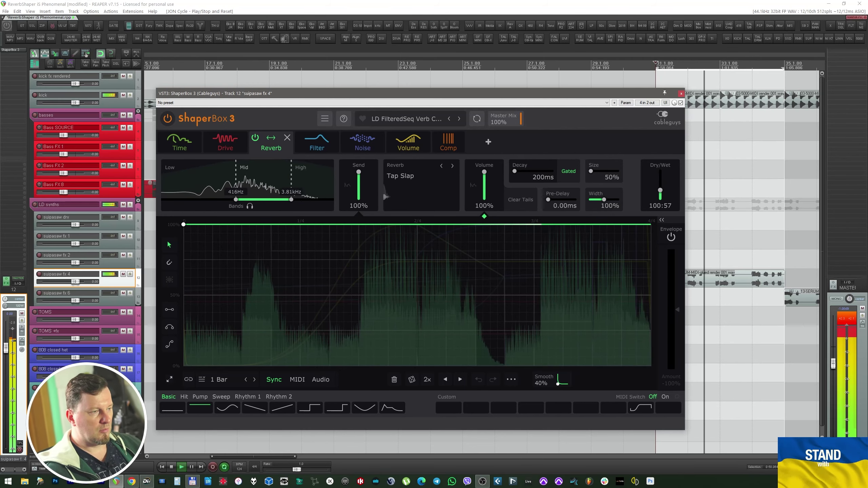
Show the Filter shaper on suipasaw fx 4, then stop playback and close the ShaperBox window of suipasaw fx 6.
left_click(317, 146)
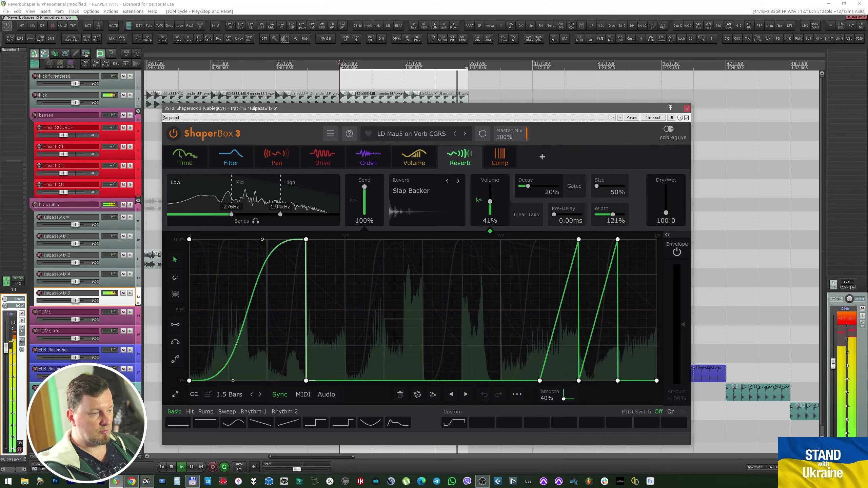
key("space")
key("Escape")
Select the TOMS clip's time range, bars 39 to 41, and play the dry toms on their track.
scroll(482, 260, "right", 4)
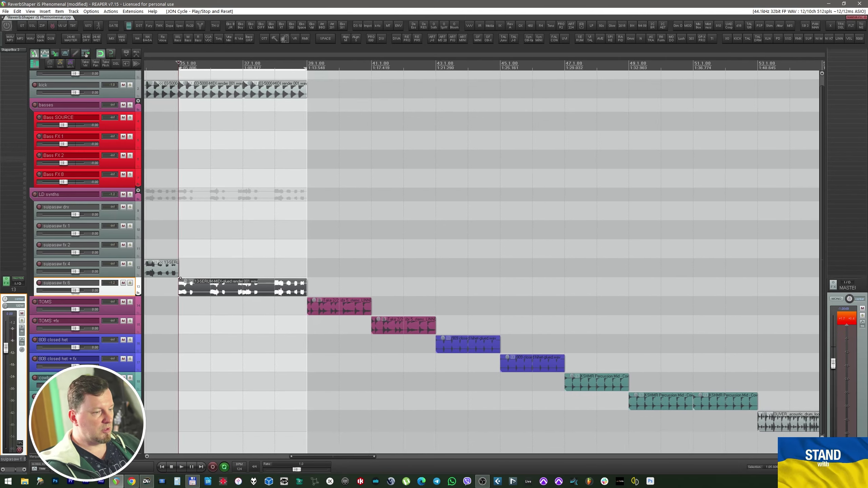
scroll(479, 259, "left", 3)
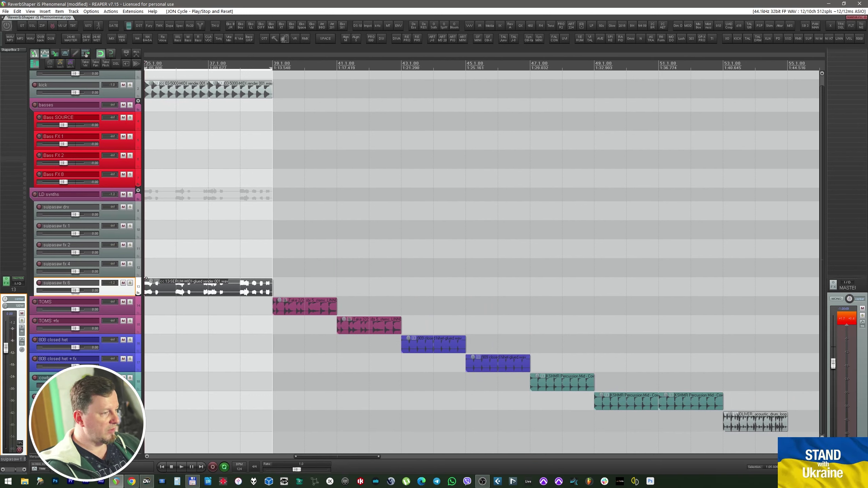
left_click_drag(338, 67, 280, 68)
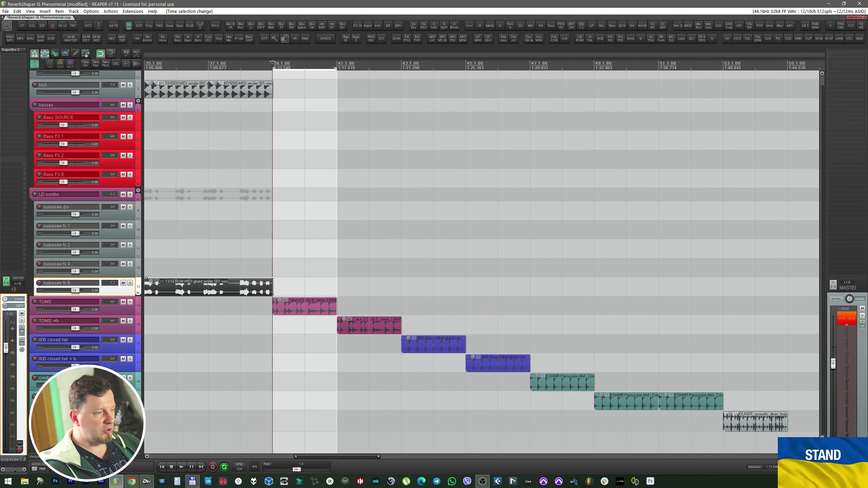
key("ctrl+alt+Down")
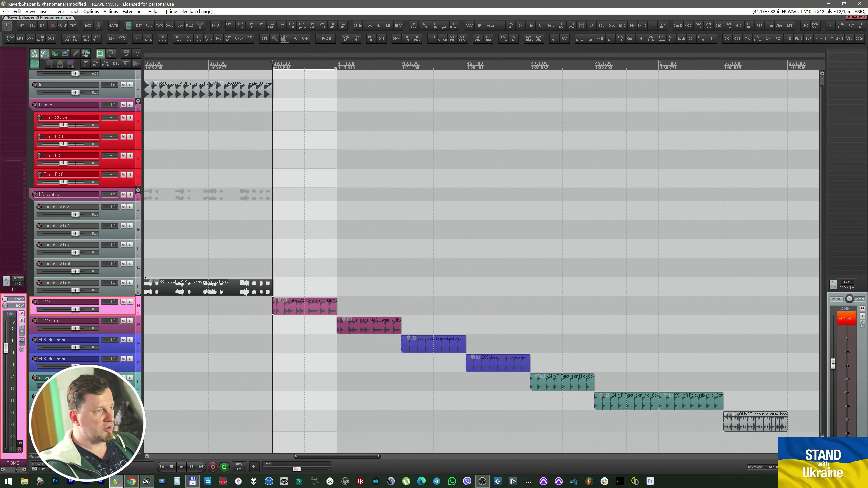
key("space")
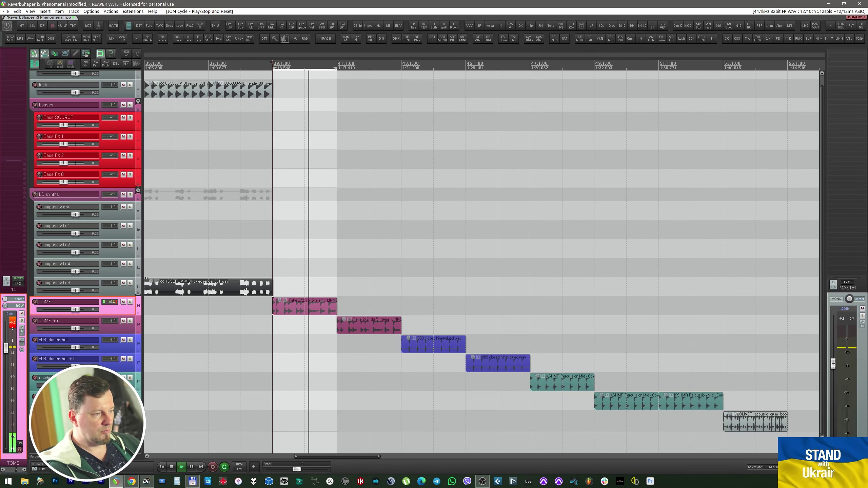
key("space")
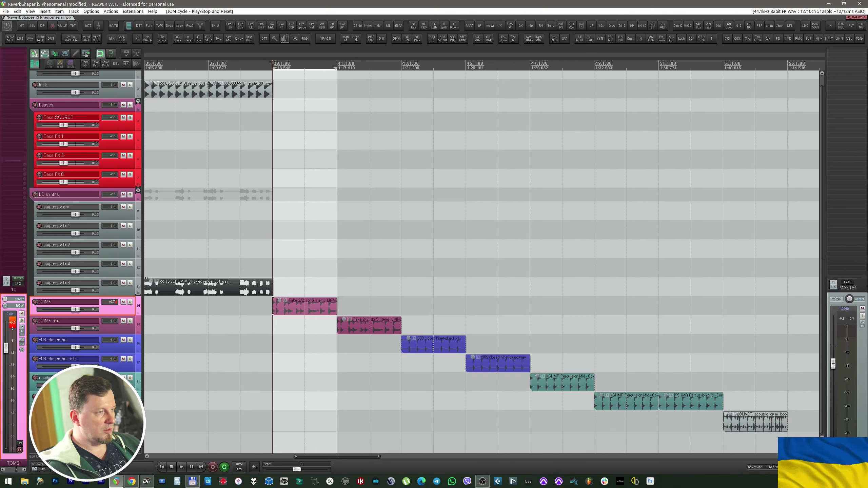
Select the TOMS +fx clip's time range, bars 41 to 43, and open that track's ShaperBox.
left_click_drag(402, 67, 343, 67)
left_click(116, 327)
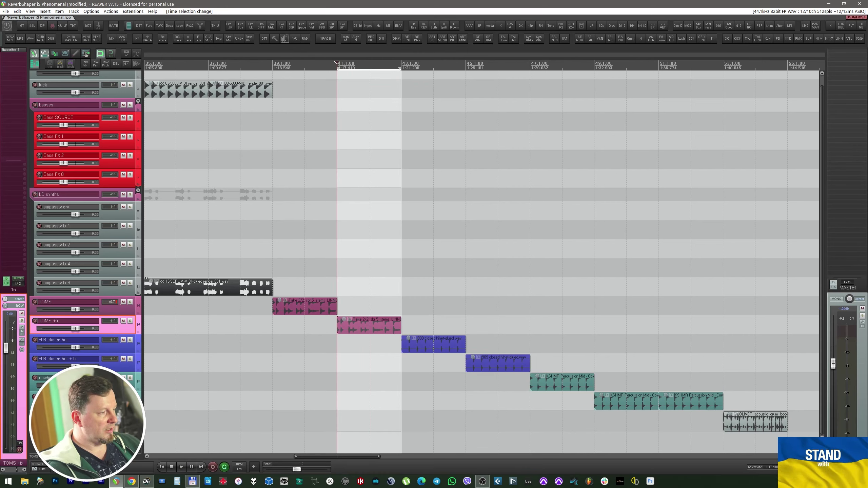
left_click(12, 50)
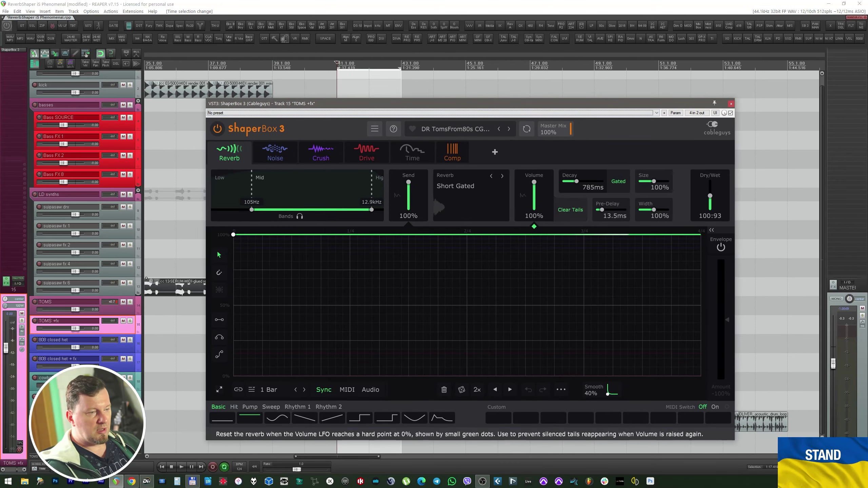
View the list of available reverbs in the TOMS +fx ShaperBox, keep Short Gated and play the processed toms.
left_click(456, 187)
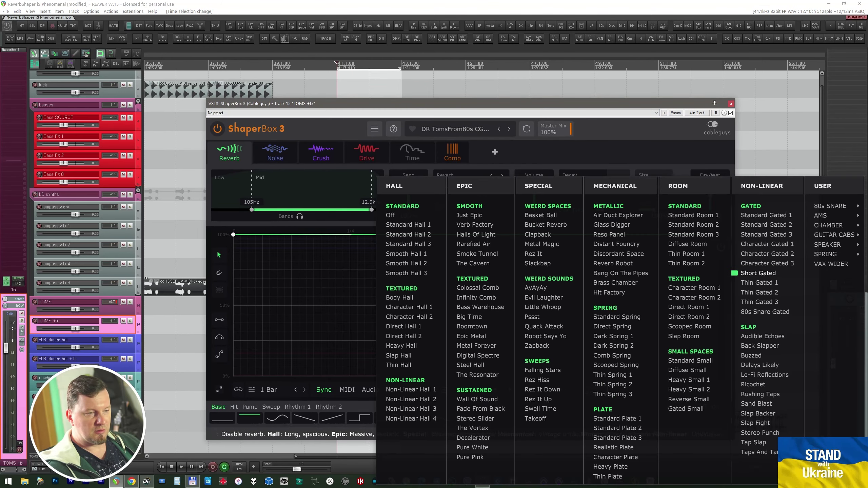
key("Escape")
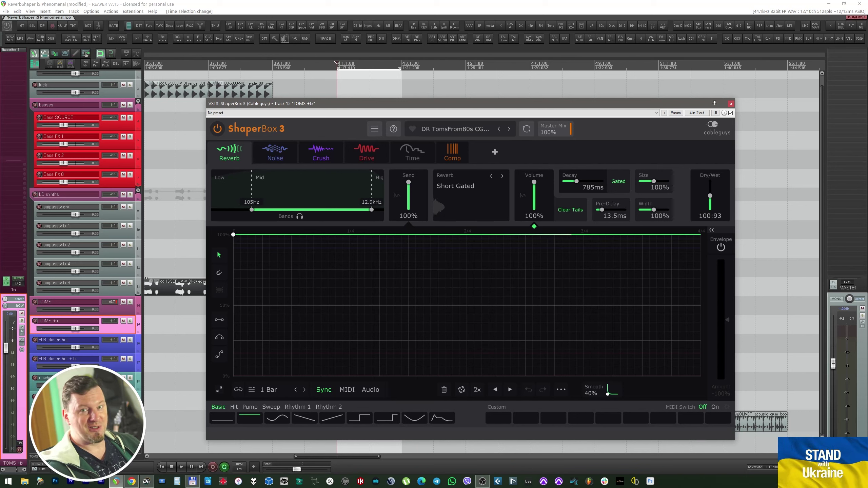
key("space")
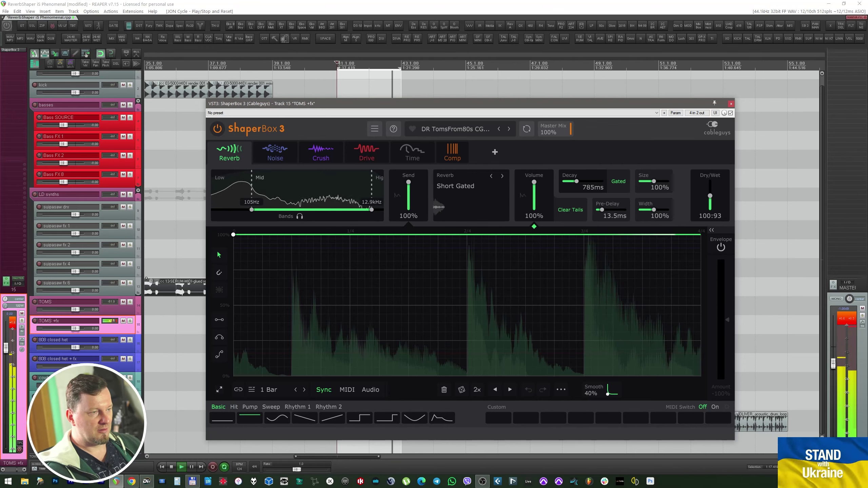
key("space")
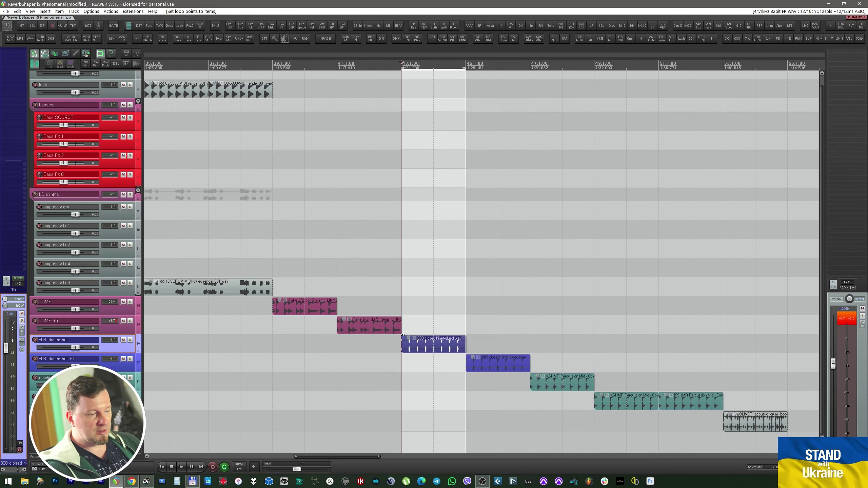
Play the dry 808 closed hat clip in bars 43 to 45.
key("space")
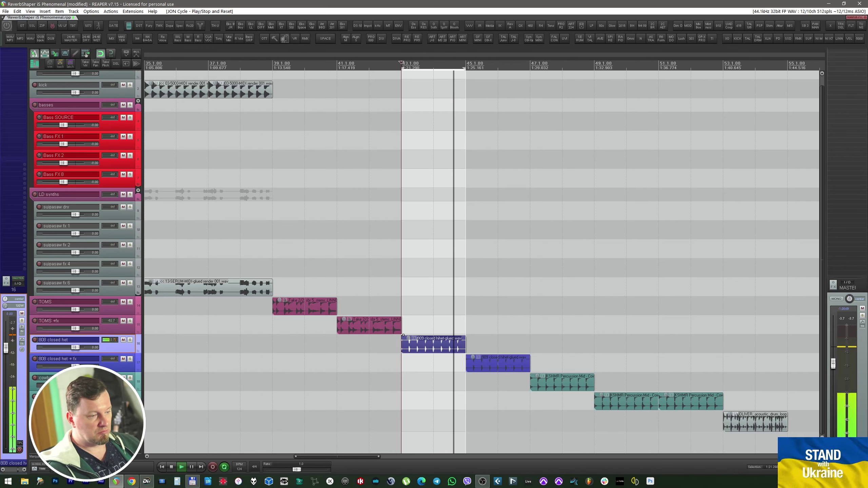
key("space")
Go to the 808 closed hat + fx track and play its clip through the DR Hats Orchestra preset.
key("Down")
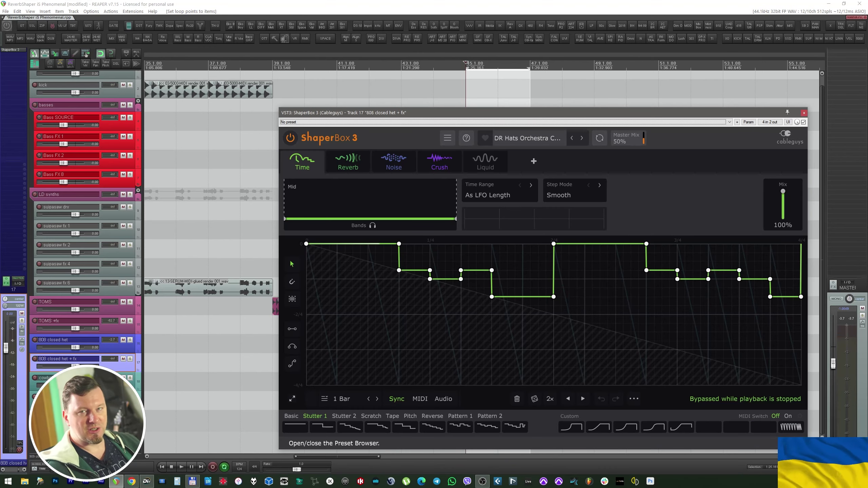
key("space")
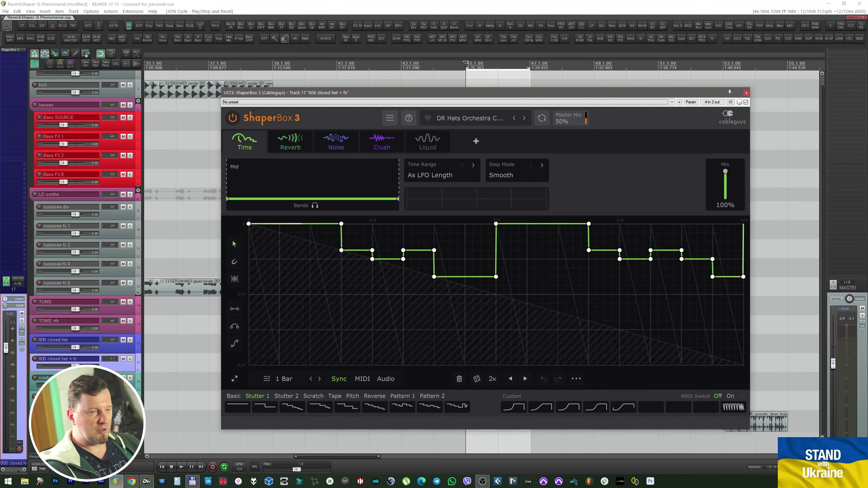
key("space")
Set the loop points to the dry cowbell clip, bars 47 to 49, select the cowbell + fx track and play the loop.
scroll(481, 261, "right", 5)
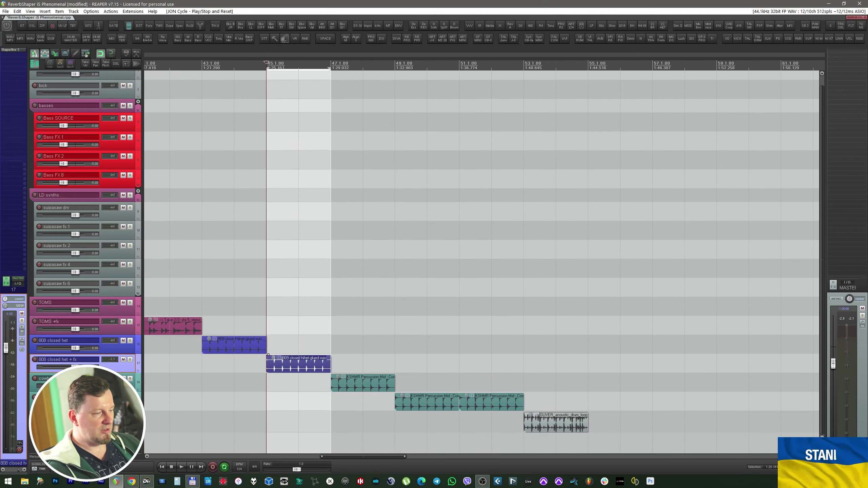
left_click(362, 383)
key("l")
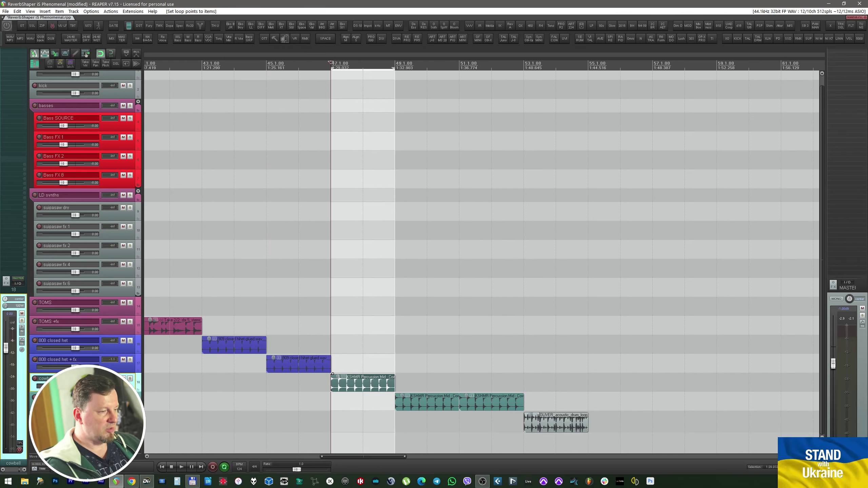
left_click(332, 402)
key("space")
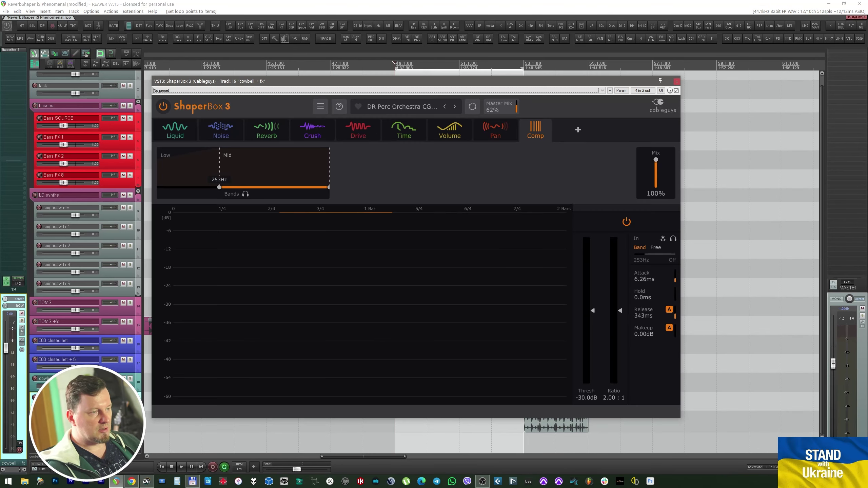
Show the Reverb shaper of the DR Perc Orchestra preset on cowbell + fx, play the loop and inspect its Low and Mid bands.
left_click_drag(357, 81, 392, 97)
left_click(321, 149)
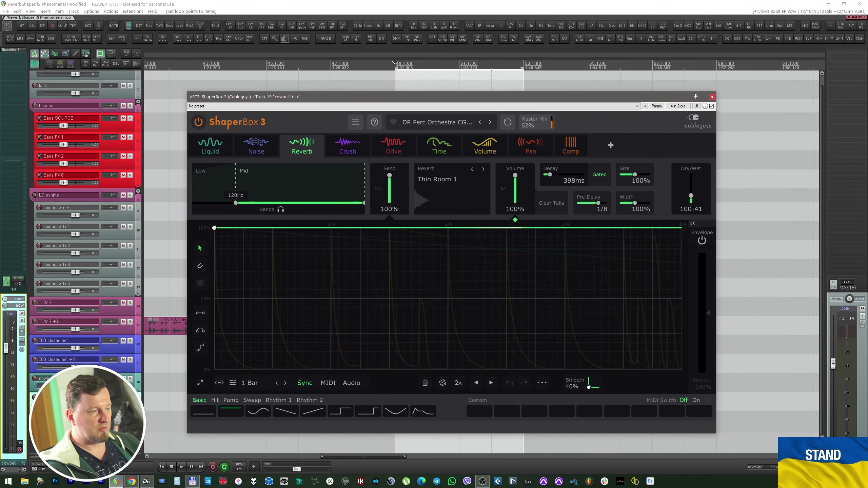
key("space")
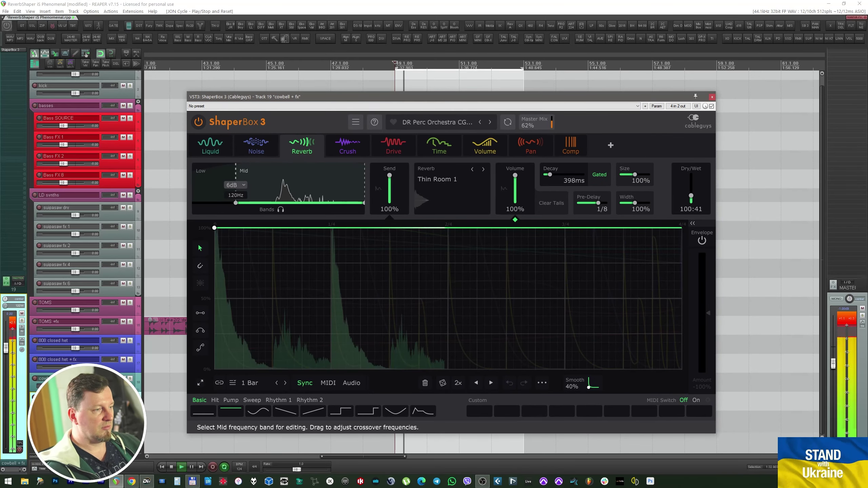
left_click(213, 183)
left_click(299, 183)
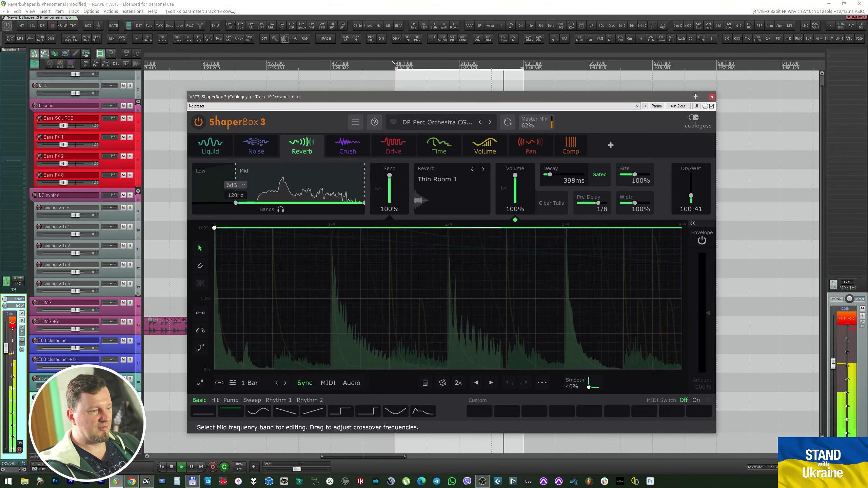
key("space")
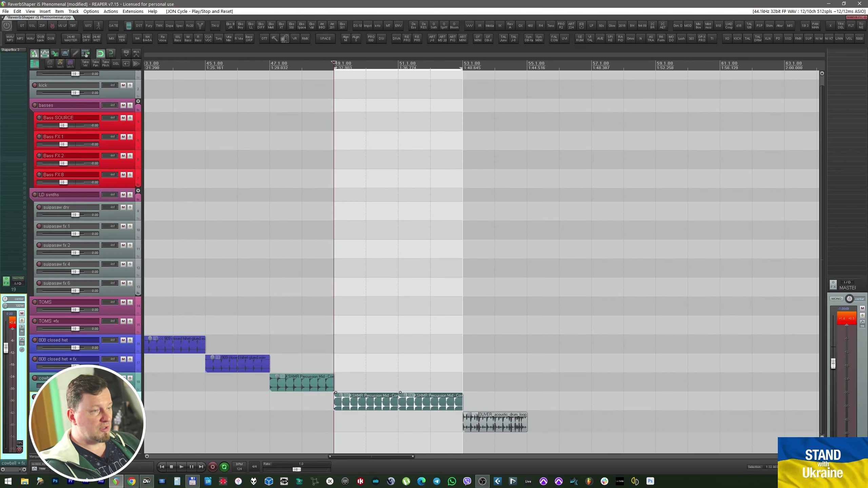
Select the OLIVER acoustic drum loop clip and set the loop points to it, bars 53 to 55.
left_click(466, 414)
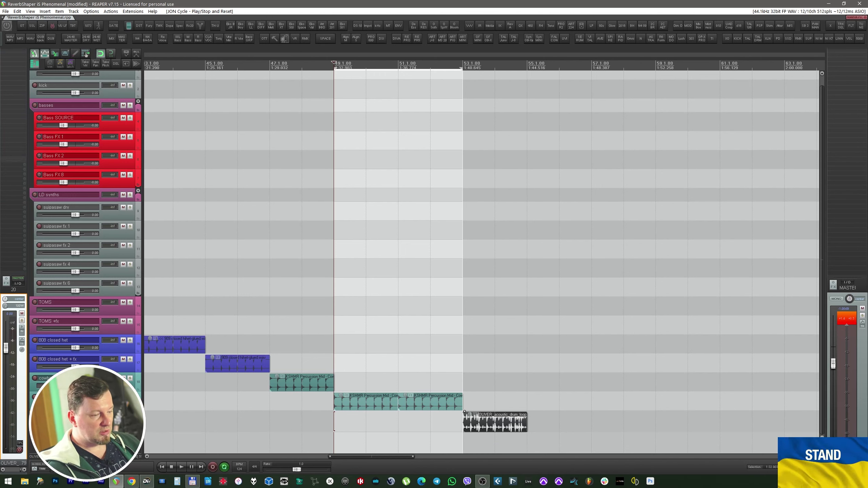
key("p")
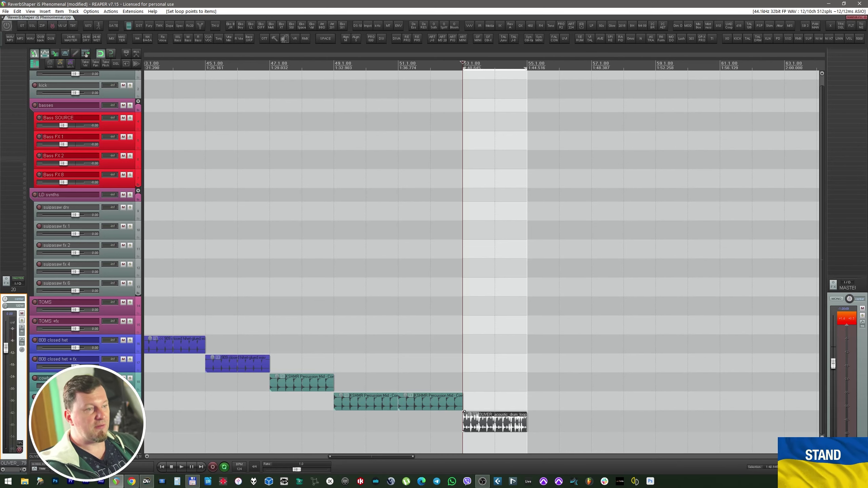
Add ShaperBox 3 to the OLIVER acoustic drum loop track and view its User Reverb Folder information.
left_click(805, 25)
left_click(376, 102)
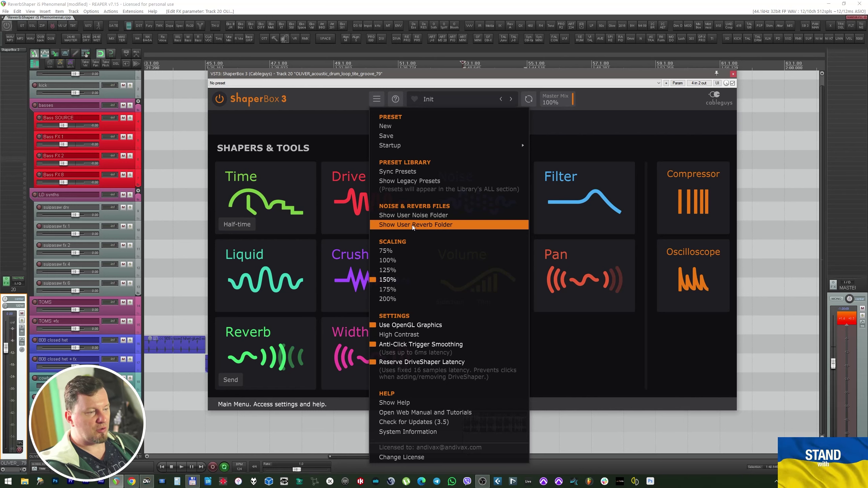
left_click(442, 226)
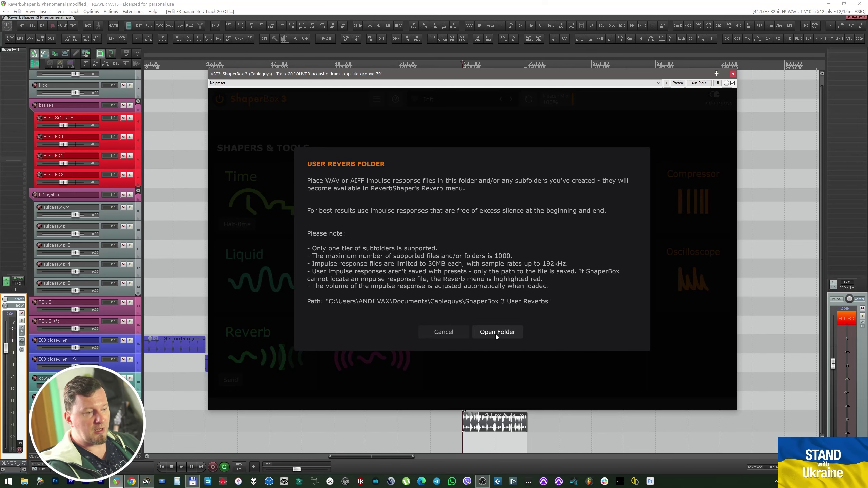
left_click(446, 333)
Add the Reverb shaper and look through the User impulse response categories in its reverb list.
left_click(300, 360)
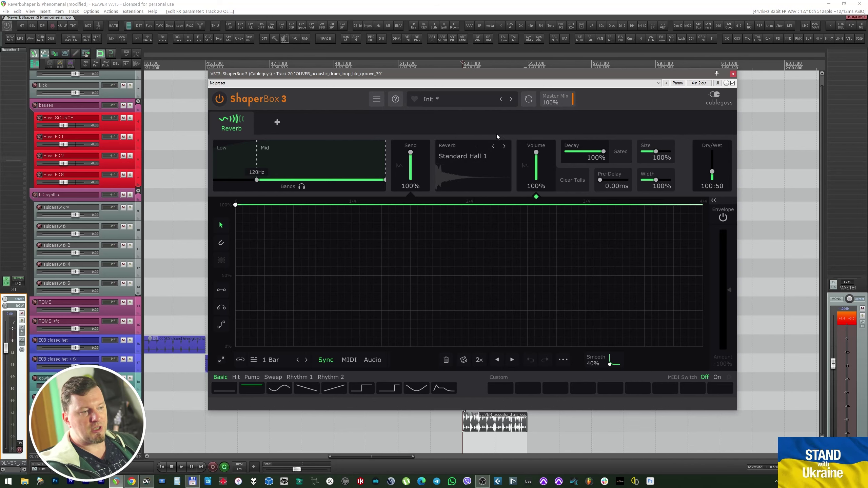
left_click(478, 155)
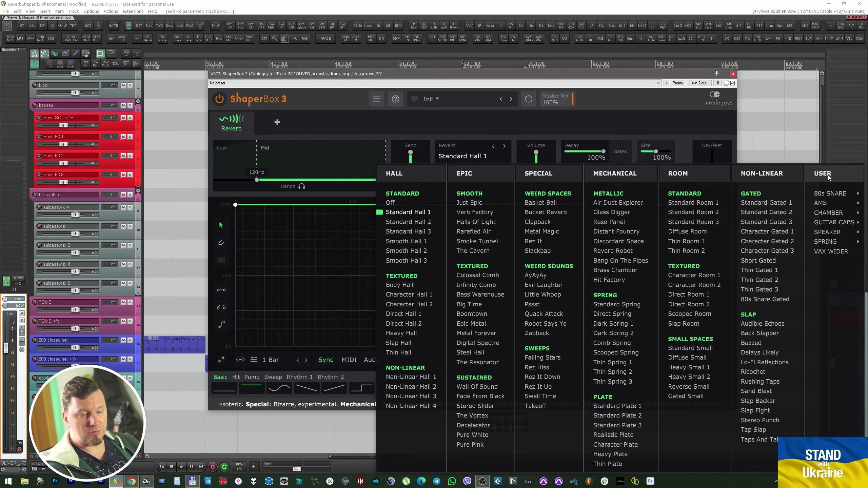
mouse_move(831, 193)
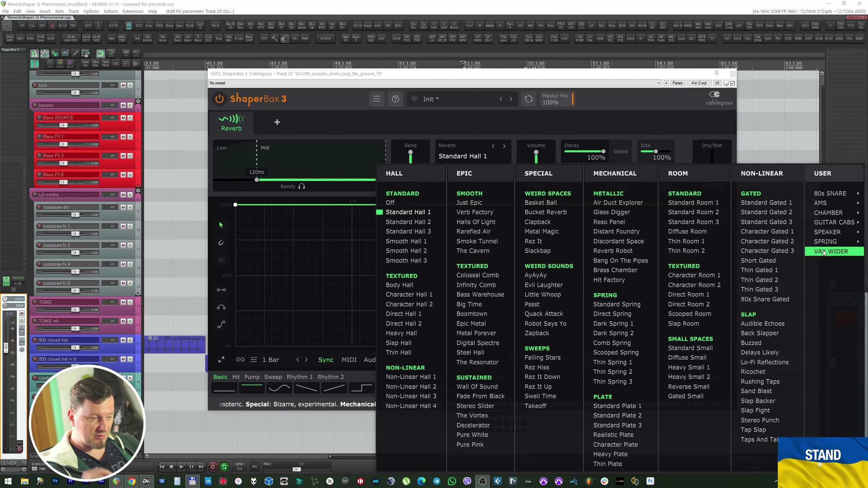
left_click(707, 149)
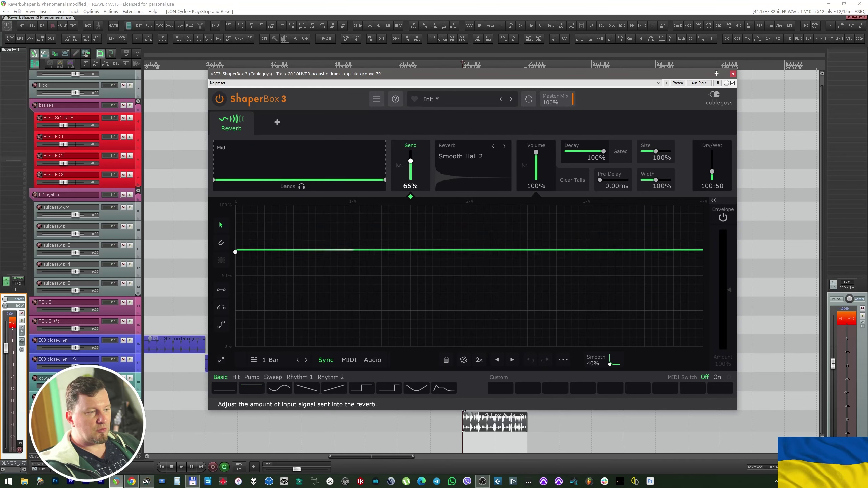
Lower the Send to 0% and draw a grid-snapped spike falling from 100% to 0% at 1/4 of the bar with the line tool.
left_click_drag(410, 177, 411, 156)
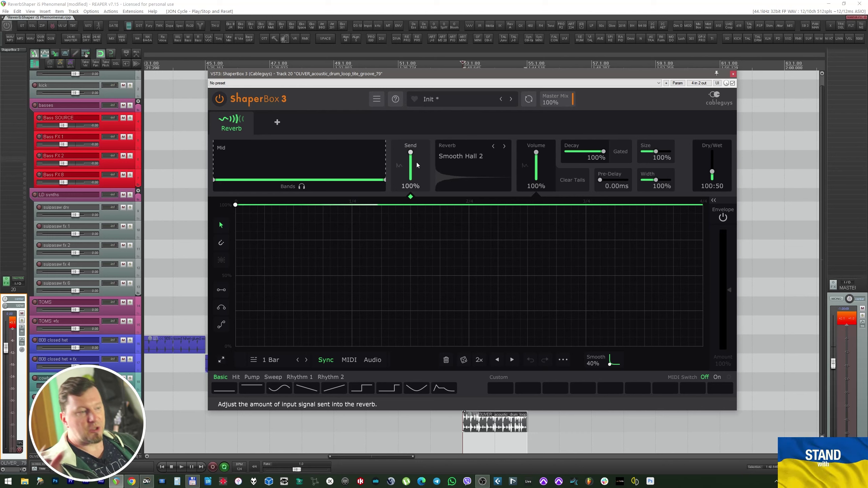
left_click_drag(411, 157, 411, 178)
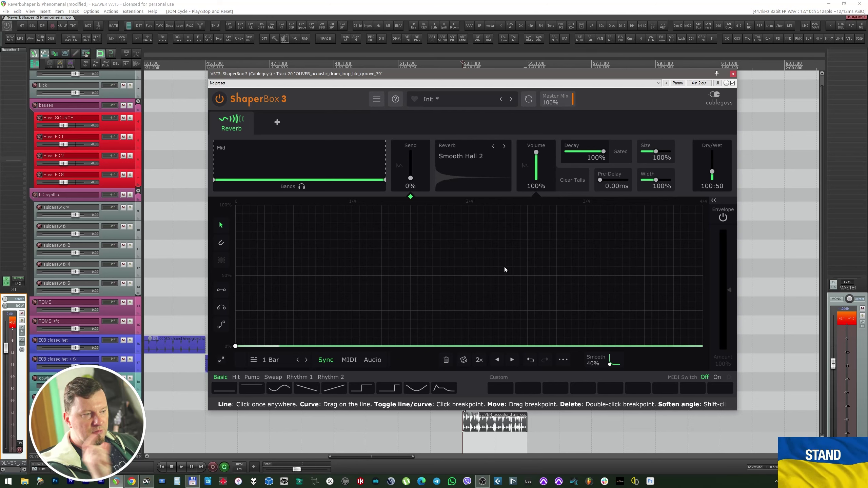
key("space")
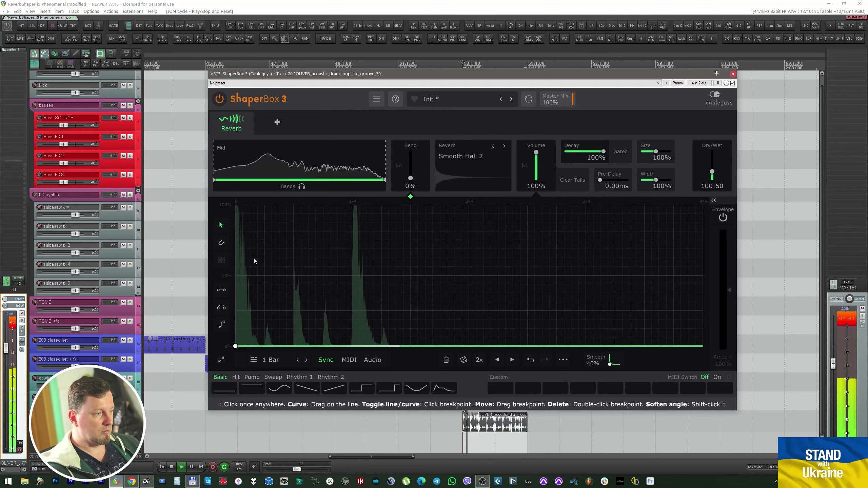
left_click(222, 243)
left_click(221, 291)
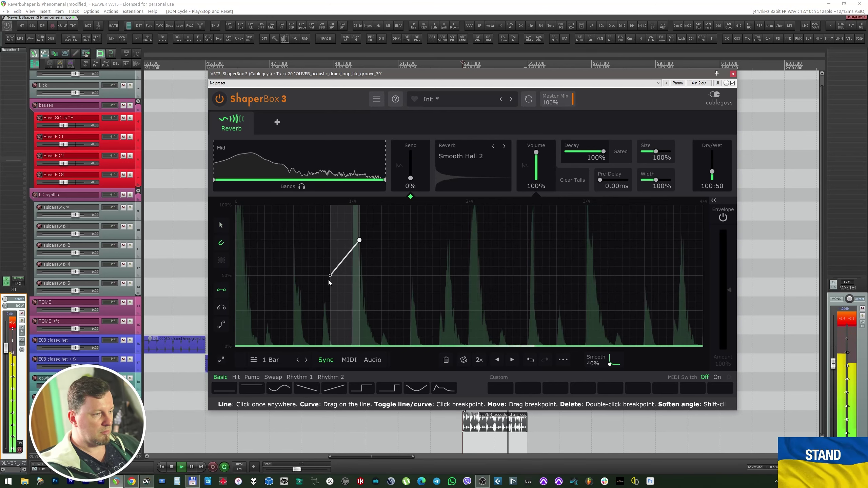
key("space")
mouse_move(352, 206)
left_mouse_down()
mouse_move(387, 213)
mouse_move(367, 346)
left_mouse_up()
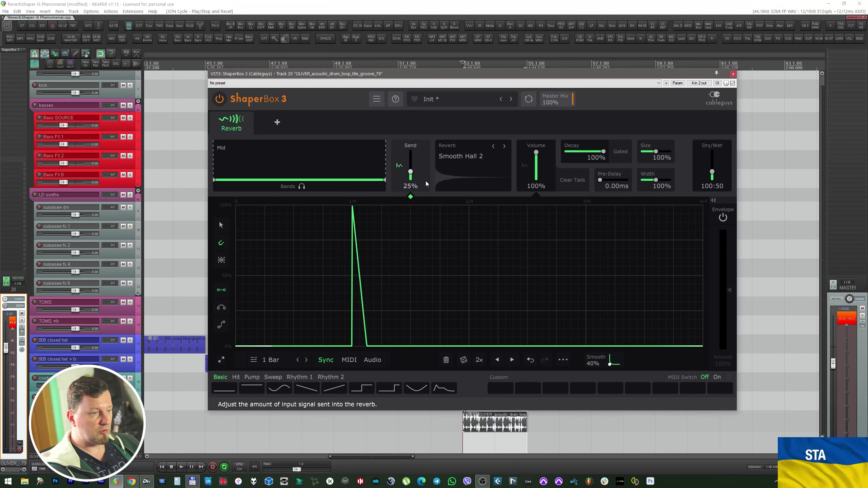
Choose the Halls Of Light reverb and set its Decay to 43% while auditioning the drum loop.
key("space")
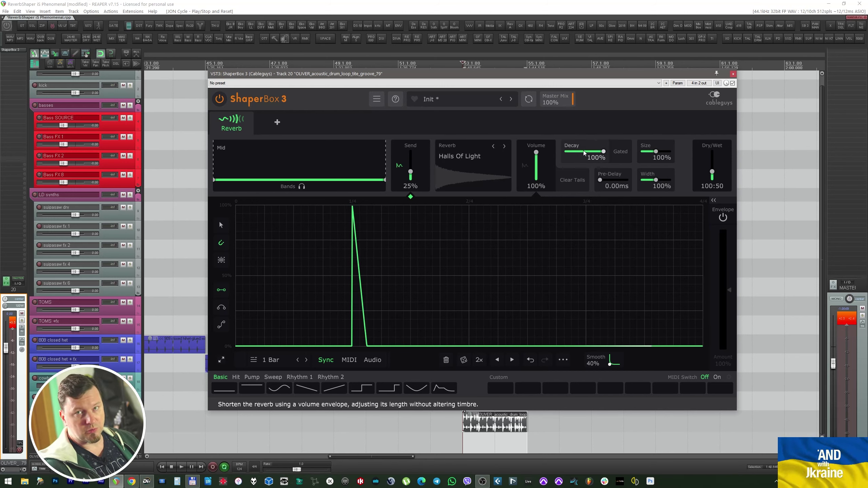
left_click_drag(603, 155, 574, 151)
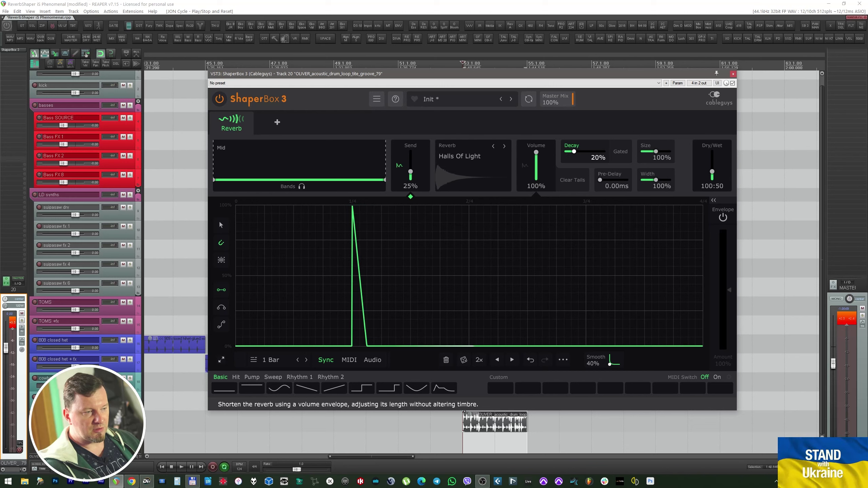
key("space")
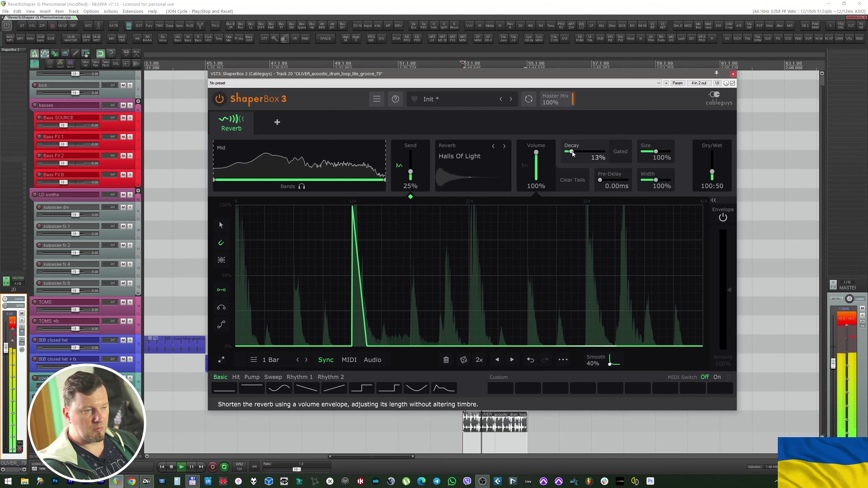
left_click_drag(571, 153, 582, 153)
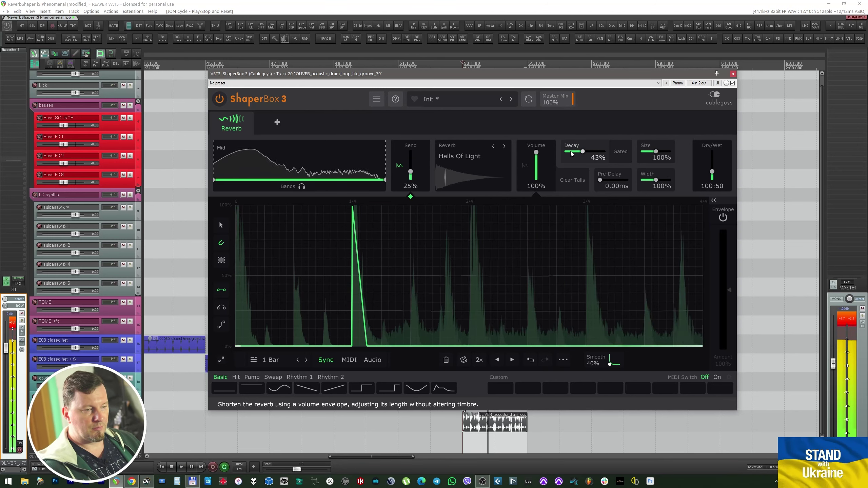
key("space")
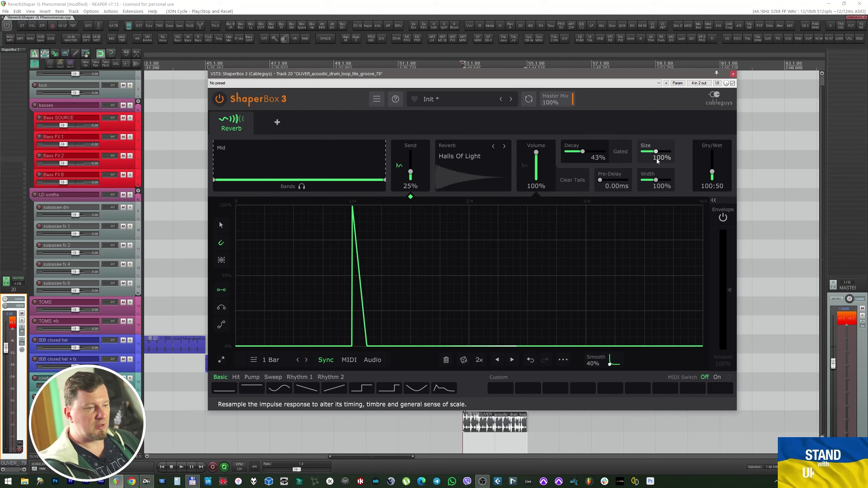
Try the reverb Size at 50% and 200%, and return it to 100%.
left_click_drag(656, 151, 650, 152)
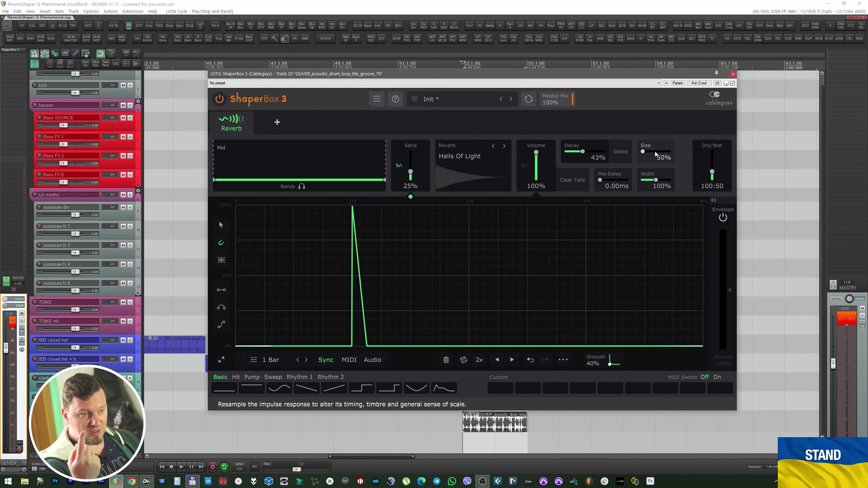
left_click(655, 151)
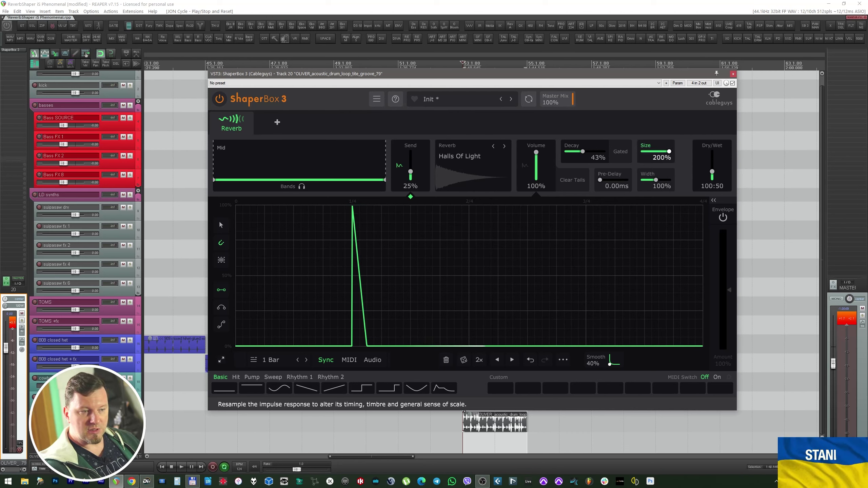
scroll(659, 153, "up", 5)
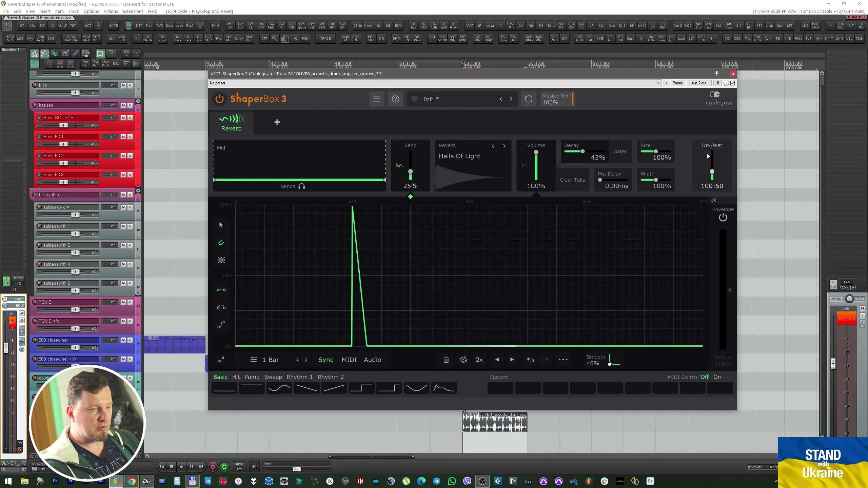
Set Dry/Wet to 0:100 and audition the loop with Size raised to 200%, resetting Size to 100% when done.
left_click_drag(714, 173, 712, 152)
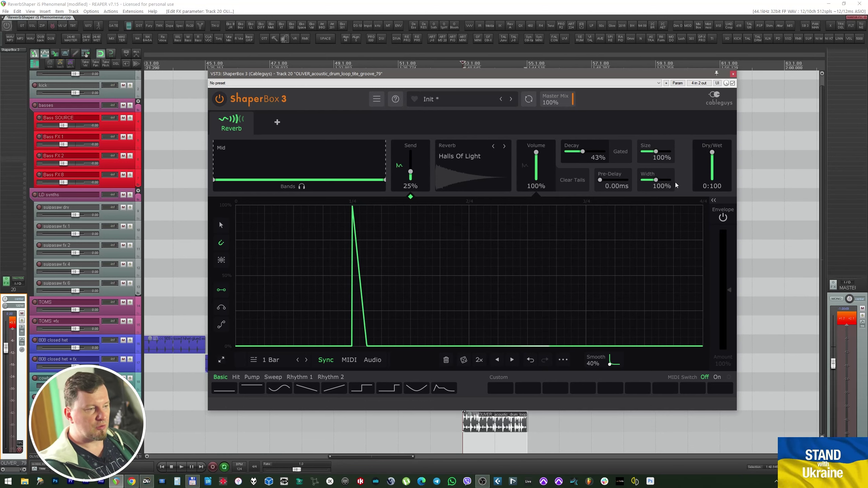
key("space")
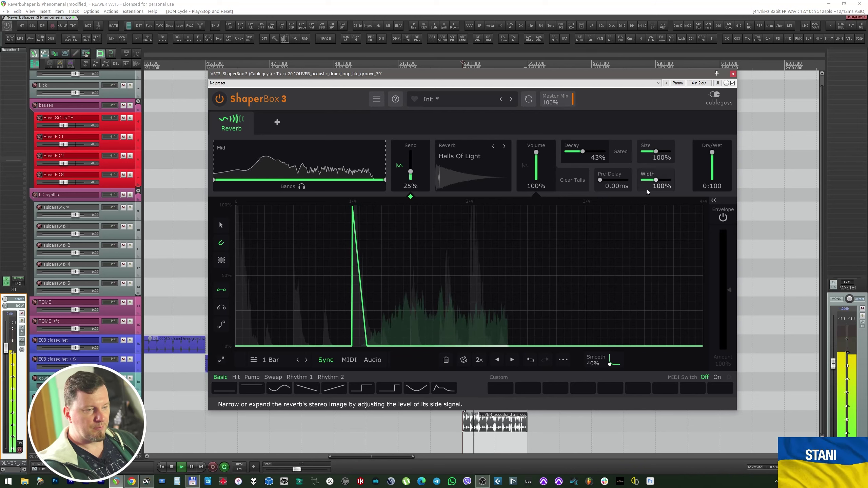
mouse_move(656, 152)
left_mouse_down()
mouse_move(642, 152)
mouse_move(670, 152)
left_mouse_up()
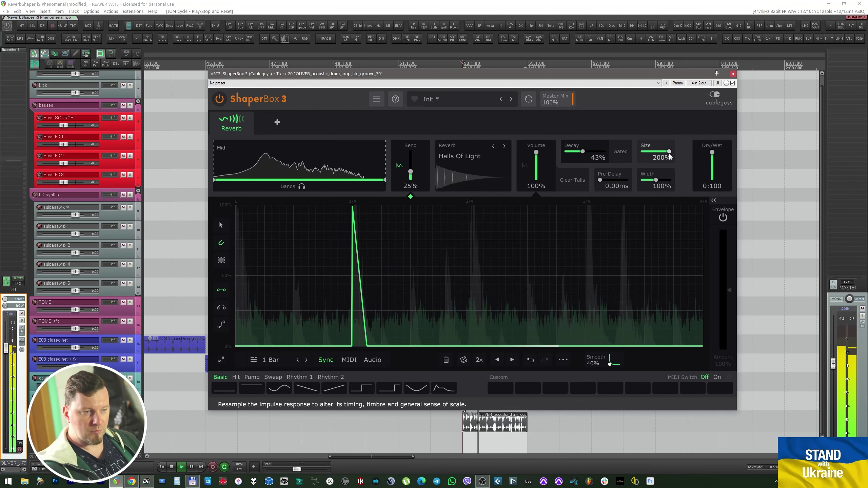
key("space")
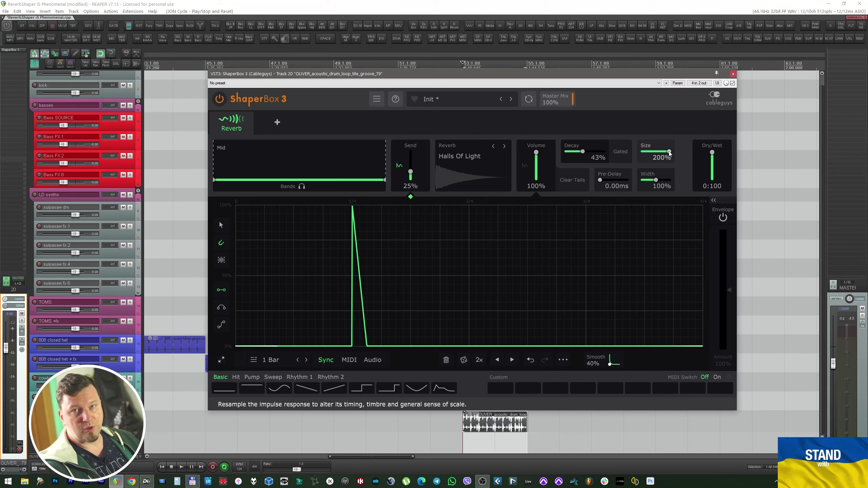
double_click(669, 153)
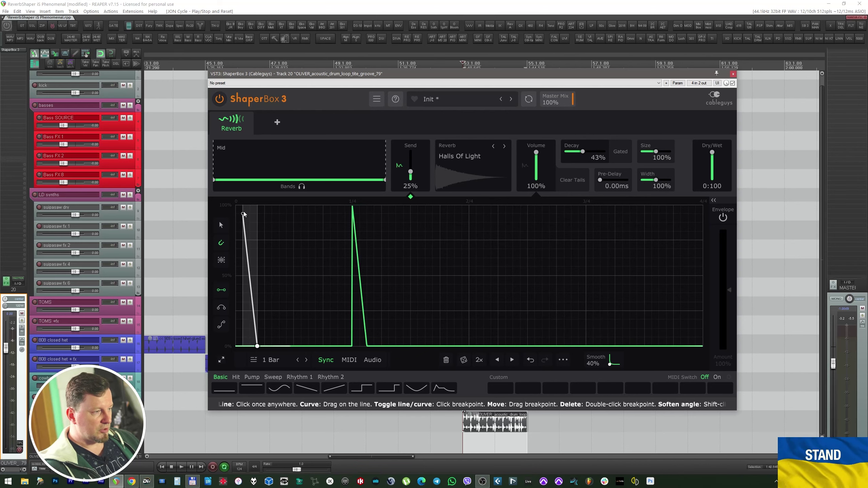
Draw a flat 100% Send line across the whole bar and audition the loop through the AV GTR 13 impulse from GUITAR CABS.
left_click_drag(236, 205, 703, 205)
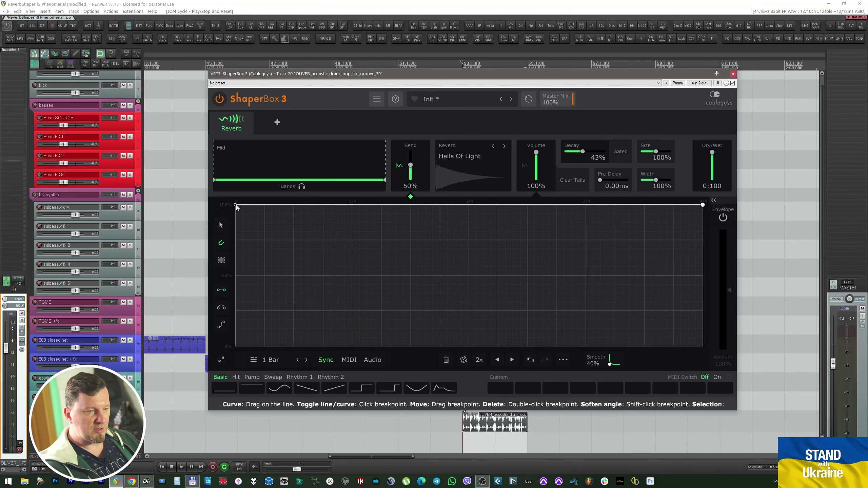
left_click(480, 154)
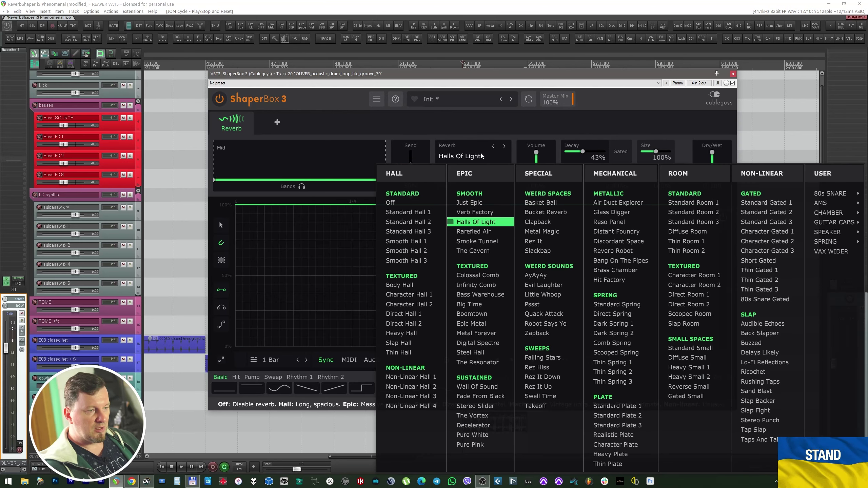
mouse_move(826, 223)
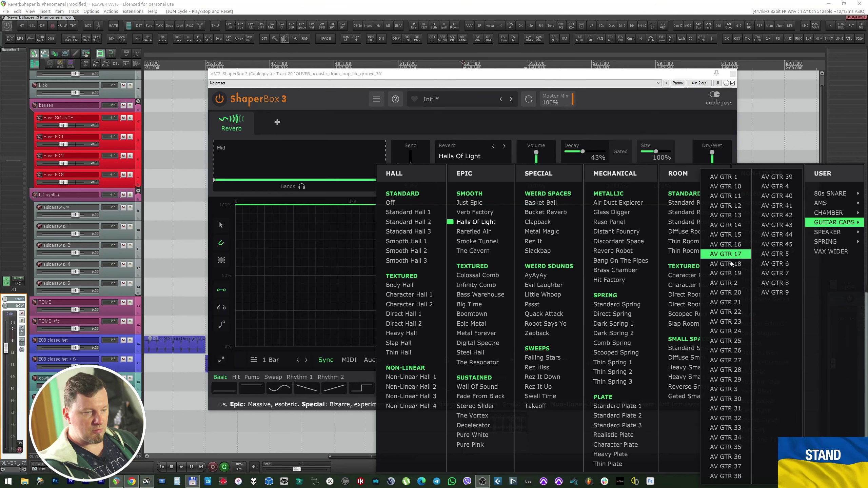
left_click(723, 217)
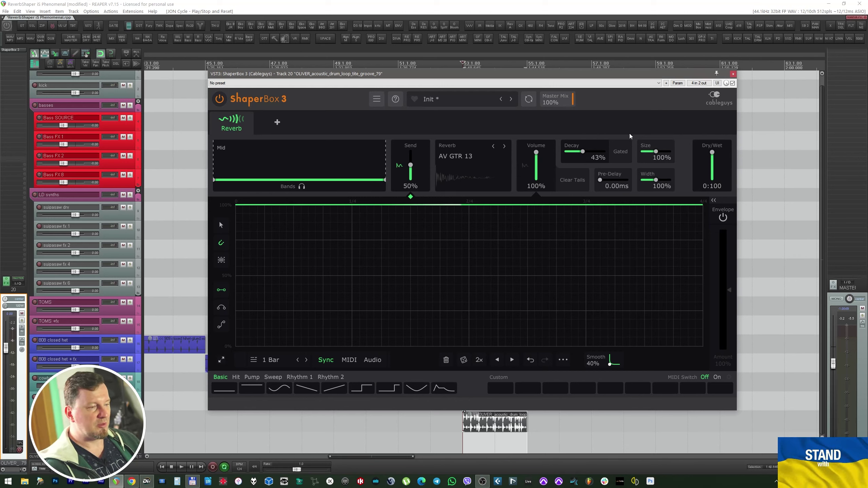
key("space")
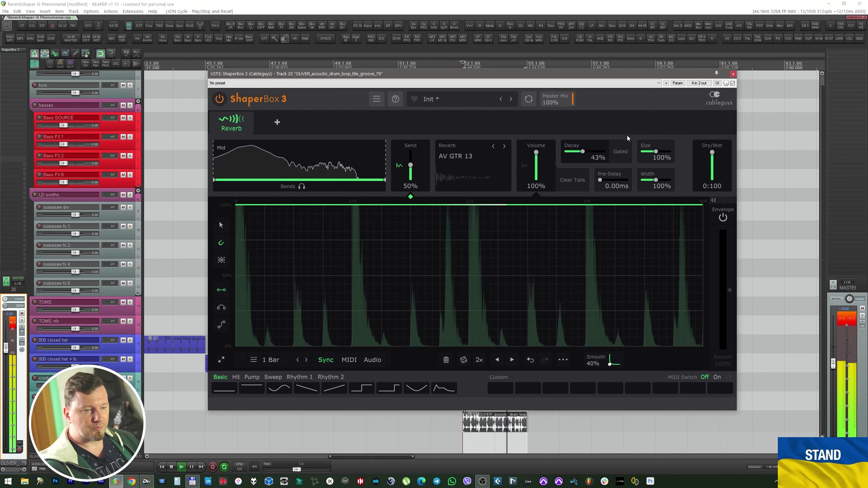
key("space")
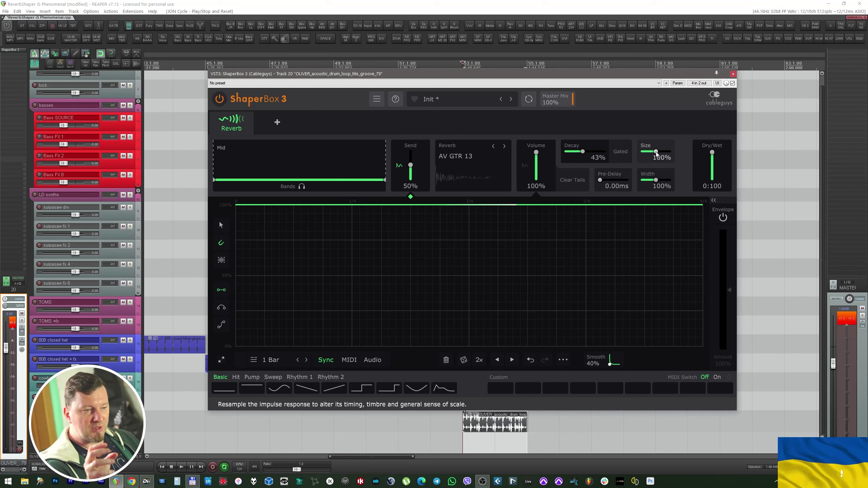
Play the loop while varying the Size of the AV GTR 13 impulse, and restore Size to 100%.
key("space")
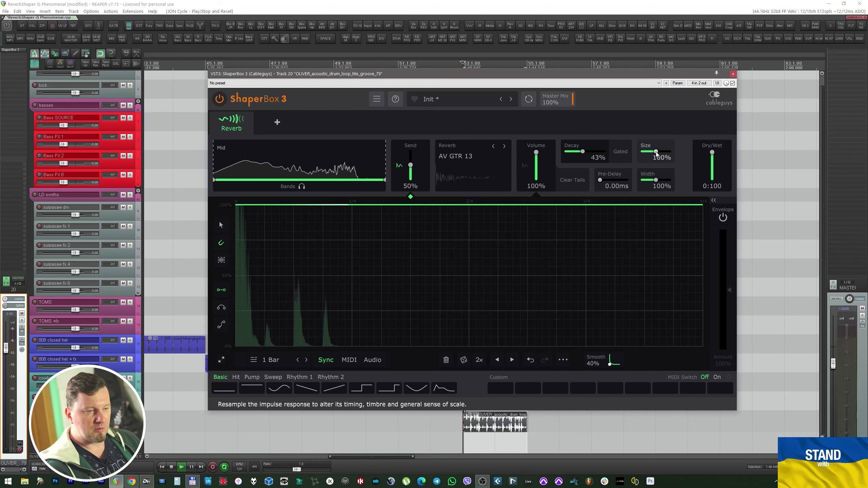
mouse_move(656, 152)
left_mouse_down()
mouse_move(647, 152)
mouse_move(665, 152)
mouse_move(654, 154)
left_mouse_up()
key("space")
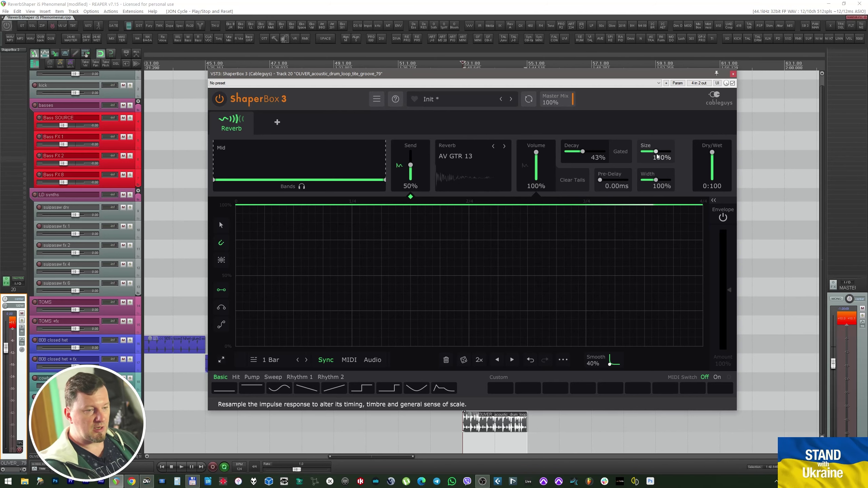
Switch the reverb to Standard Hall 1 and set Decay to 100%.
left_click(464, 156)
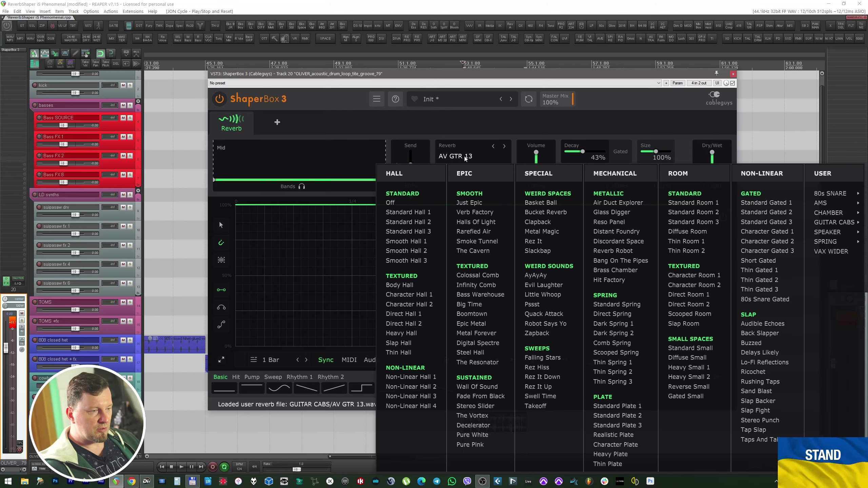
left_click(406, 212)
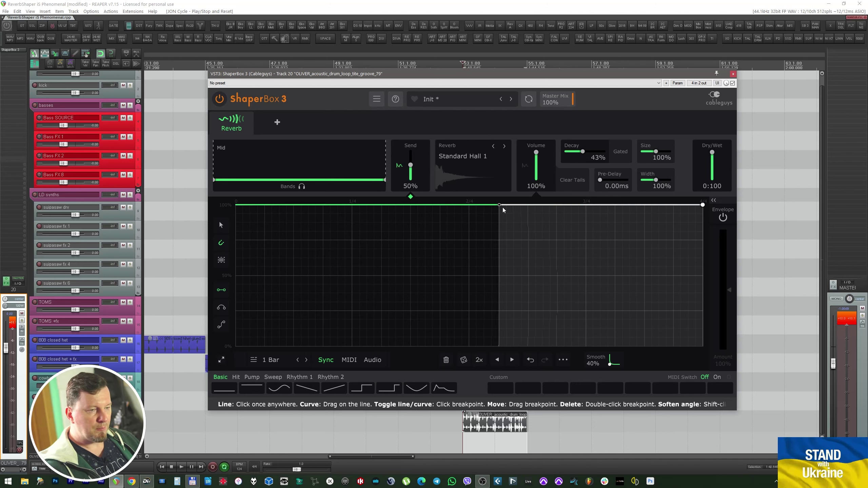
left_click_drag(583, 152, 638, 156)
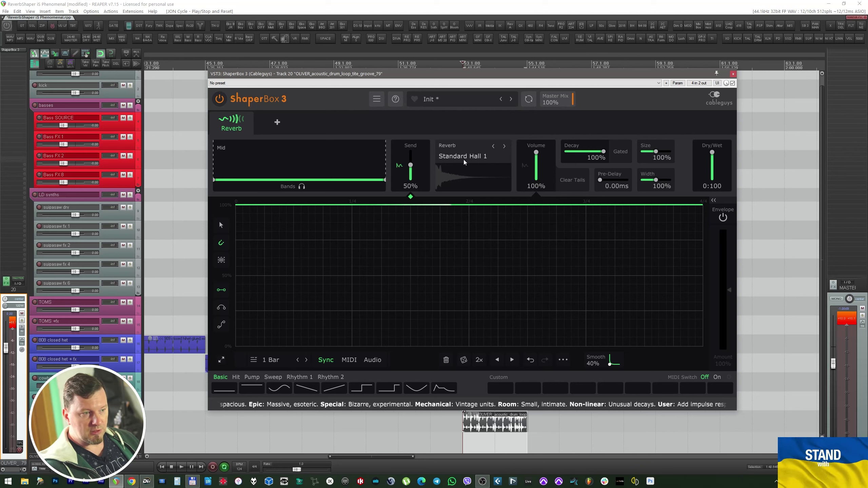
Flatten the Send curve to 0% and draw one spike at beat 3/4 that falls from 100% to 0% over a sixteenth.
left_click(221, 225)
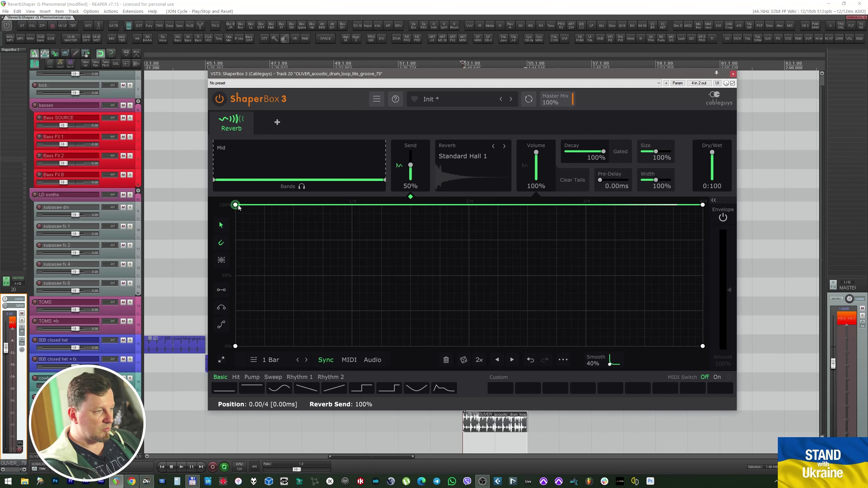
left_click_drag(235, 205, 236, 346)
left_click(224, 388)
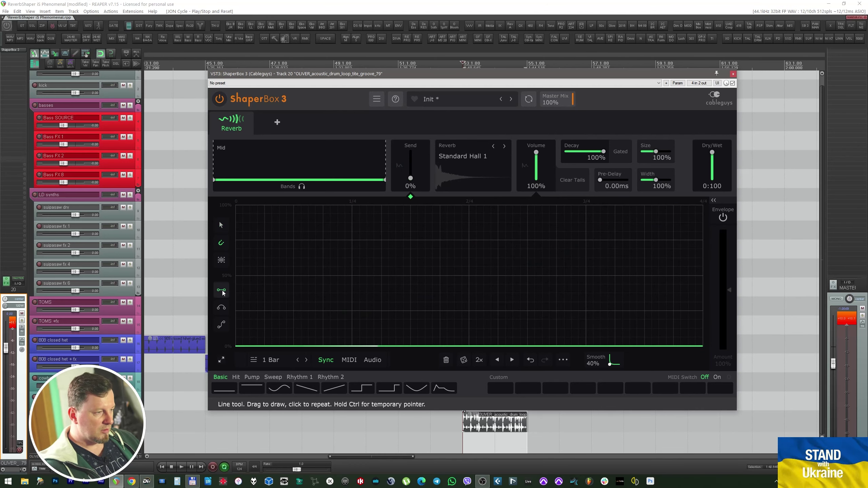
left_click(221, 290)
left_click_drag(681, 293, 615, 346)
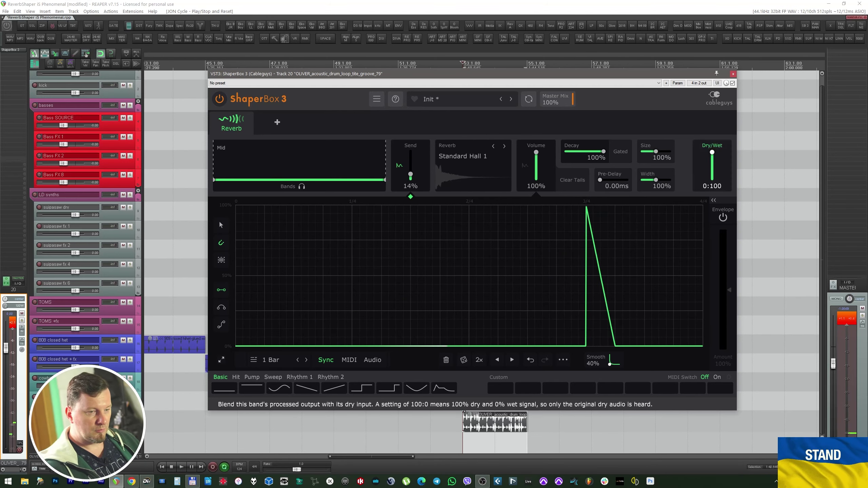
Set Dry/Wet to 100:50 and audition the drum loop with the single Send spike.
left_click_drag(712, 153, 717, 173)
key("space")
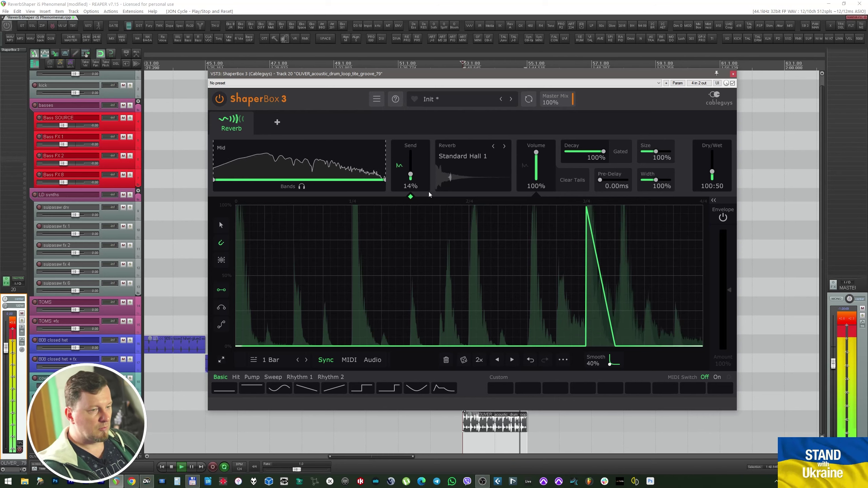
key("space")
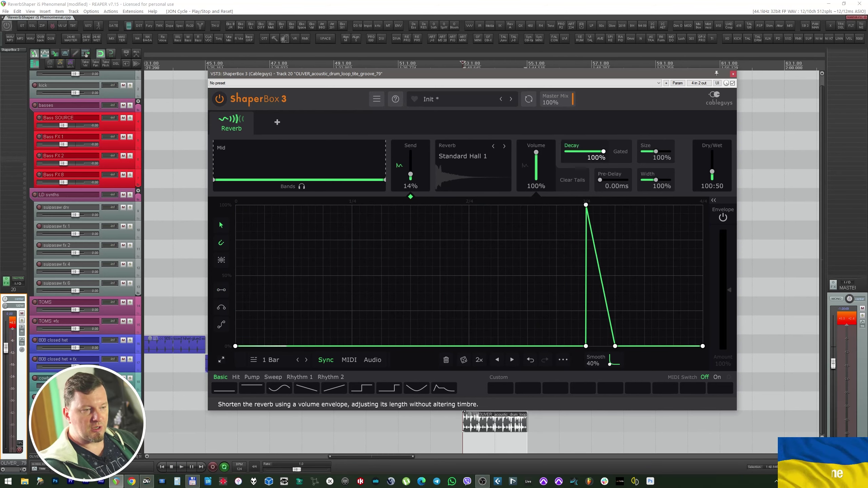
Turn on Gated for the reverb decay and shorten Decay to 407 ms while the loop plays.
left_click(628, 151)
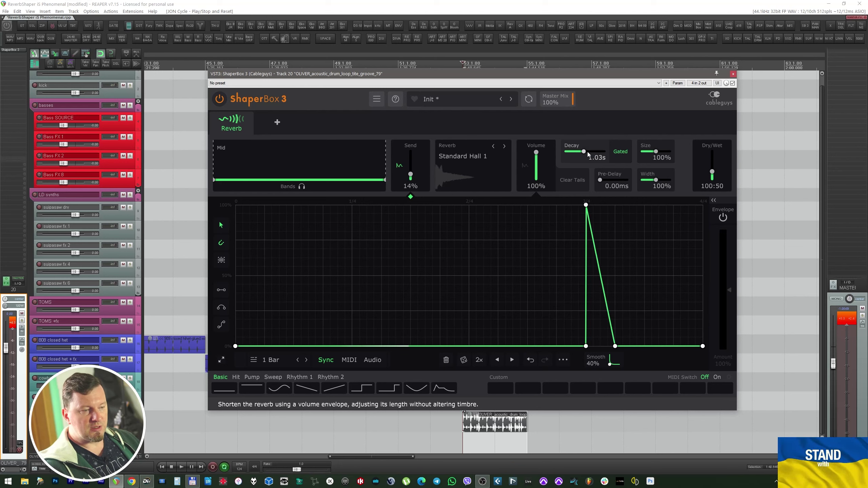
left_click_drag(584, 153, 590, 153)
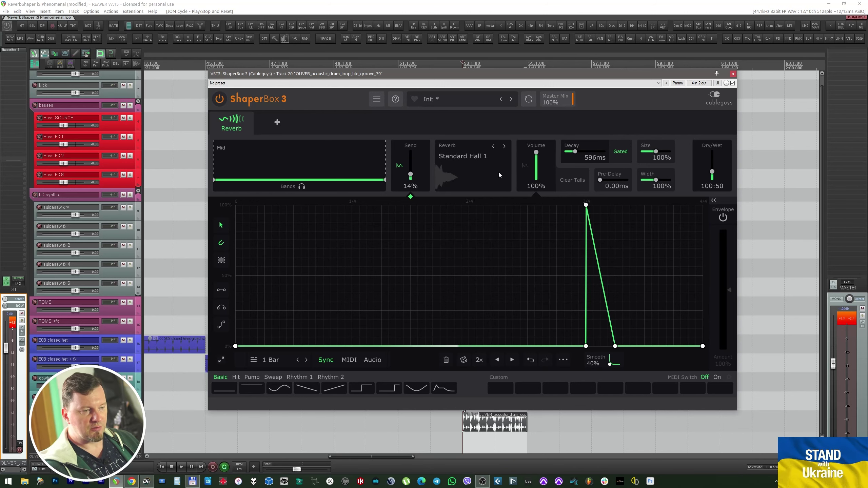
left_click_drag(576, 151, 585, 151)
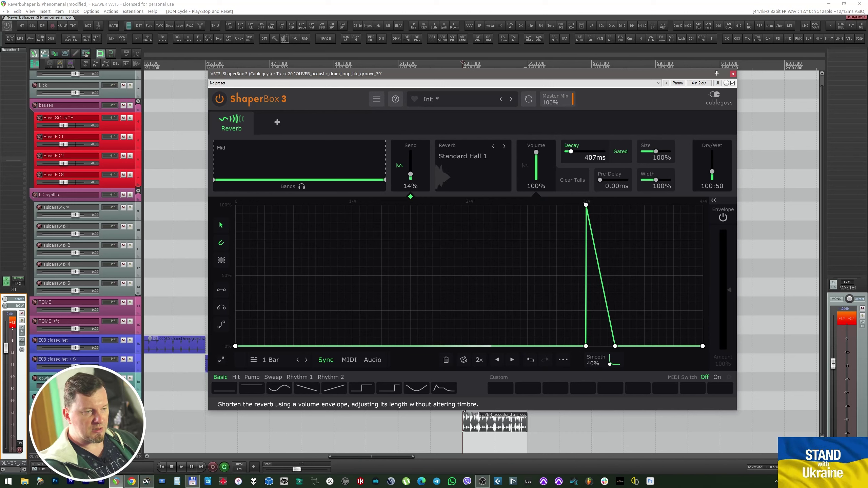
key("space")
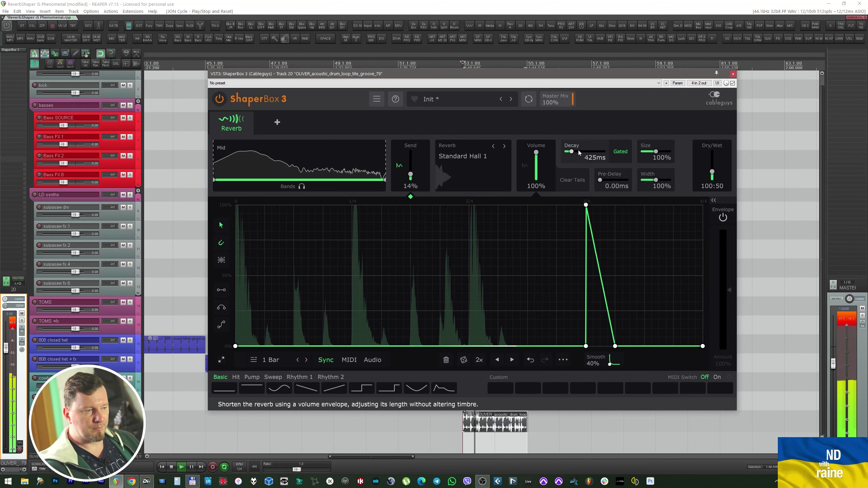
left_click_drag(573, 151, 571, 152)
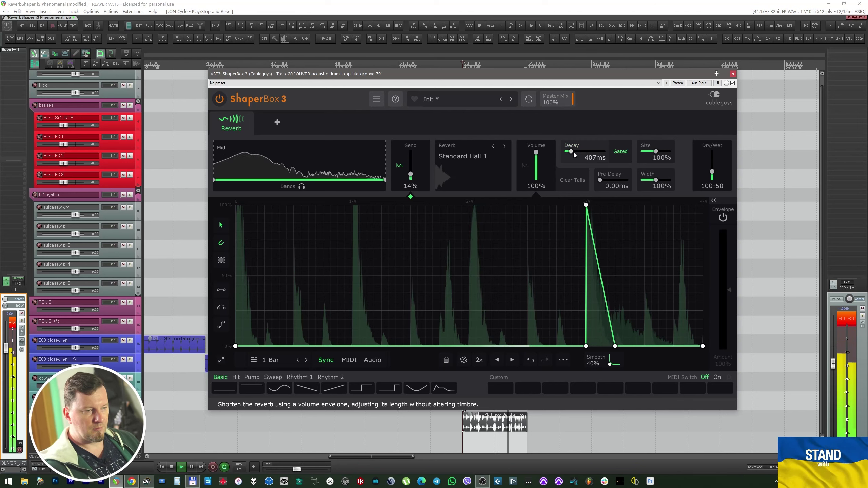
Set Dry/Wet to 100:98 and compare the full ungated 100% Decay with a gated 407 ms Decay during playback.
left_click_drag(714, 172, 713, 165)
double_click(572, 152)
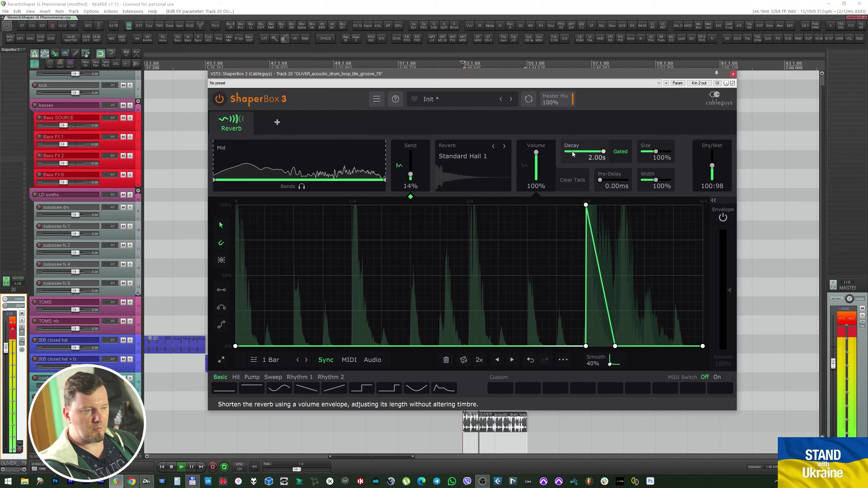
left_click(620, 152)
left_click_drag(603, 153, 571, 151)
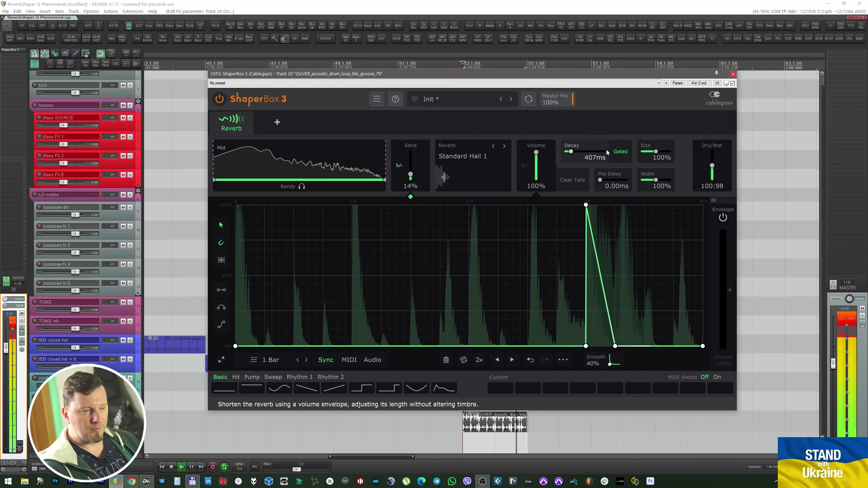
key("space")
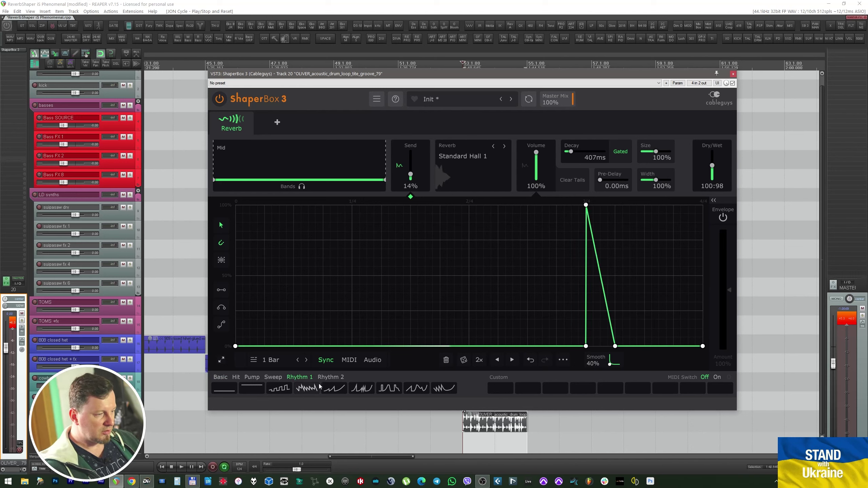
Apply the Rhythm 2 pattern of repeated falling peaks to Send and set Decay to 317 ms while playing the loop.
left_click(428, 387)
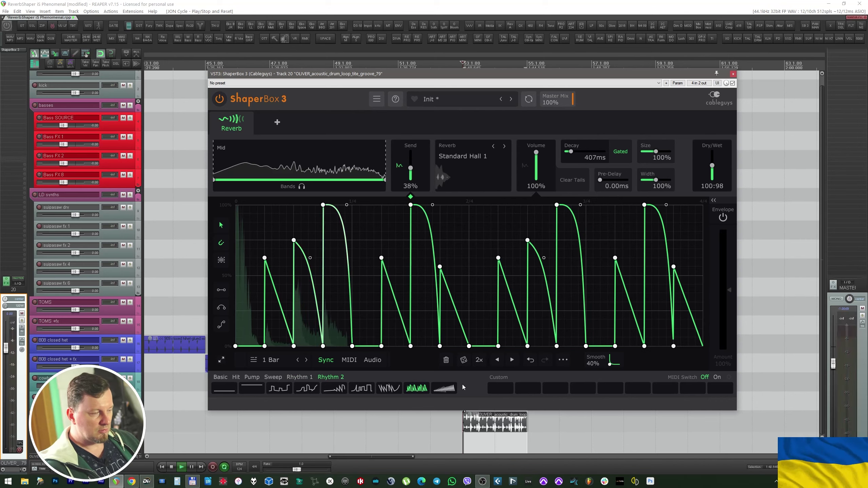
key("space")
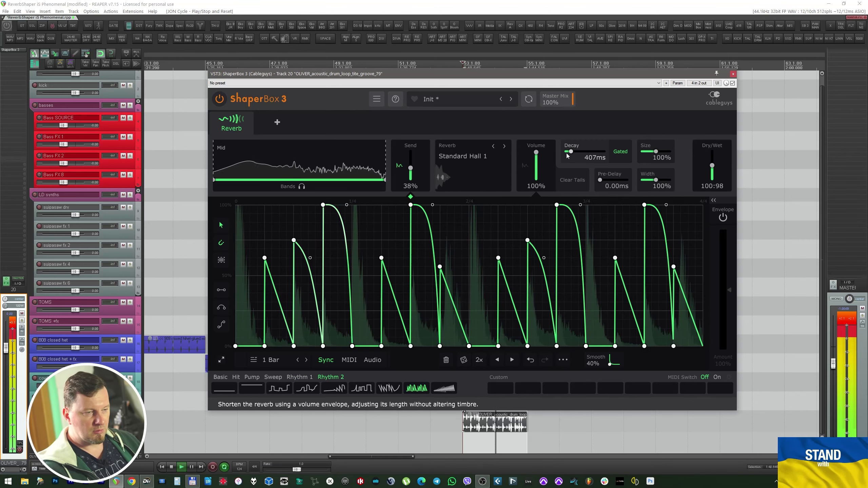
left_click_drag(571, 152, 568, 151)
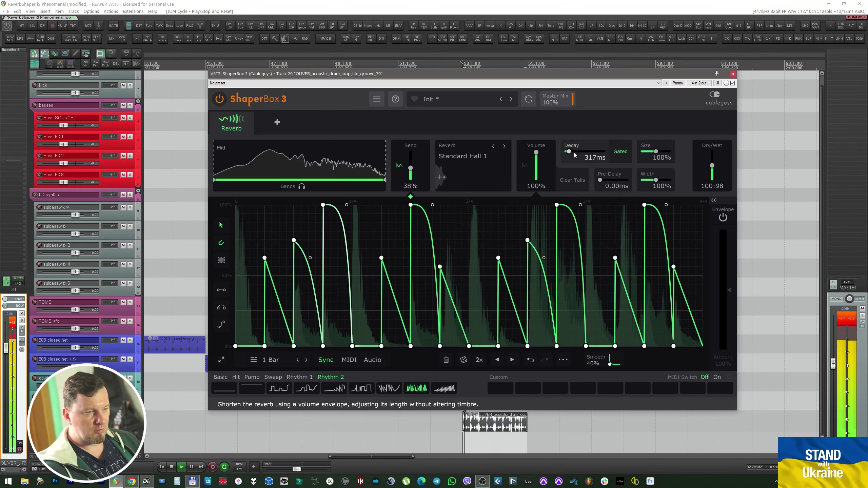
Audition the Standard Small reverb on the loop, and switch to Diffuse Small.
left_click(488, 157)
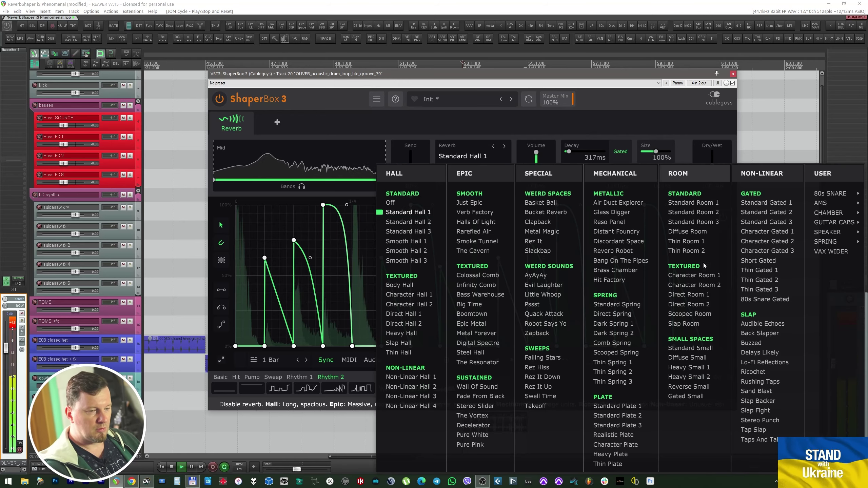
left_click(698, 348)
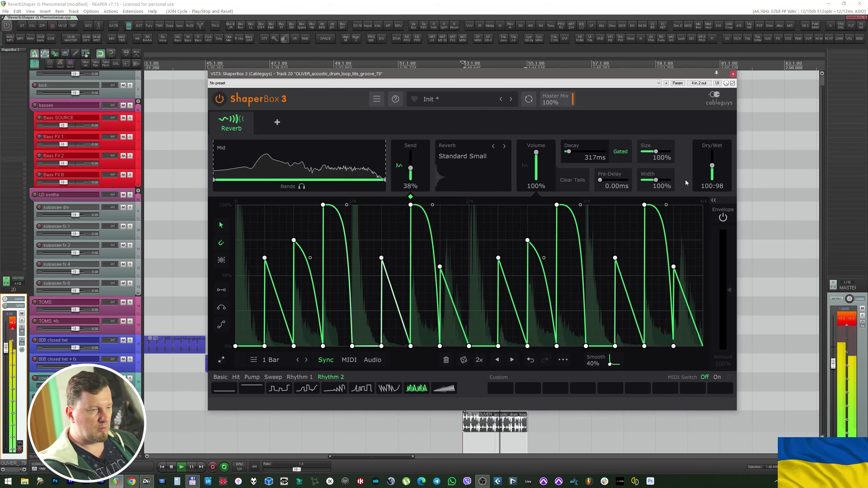
left_click(504, 146)
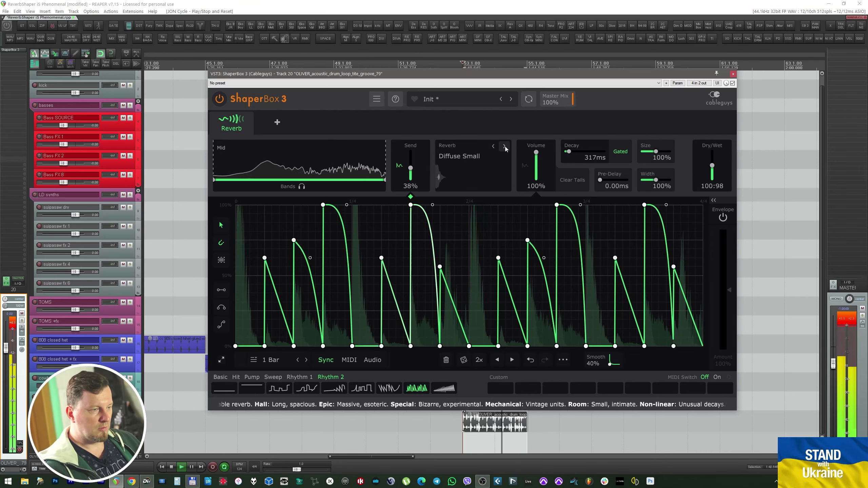
key("space")
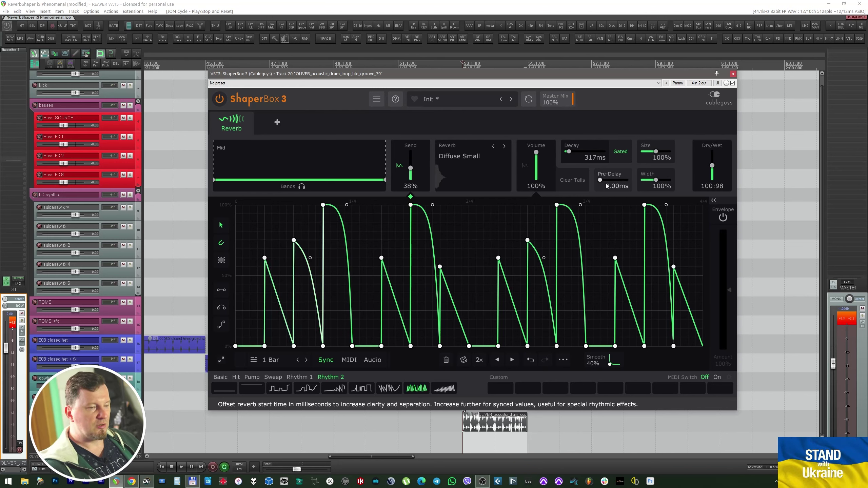
Move Pre-Delay through millisecond values and the synced 1/16 and 1/8 settings, and return it to 0 ms.
left_click_drag(600, 179, 604, 178)
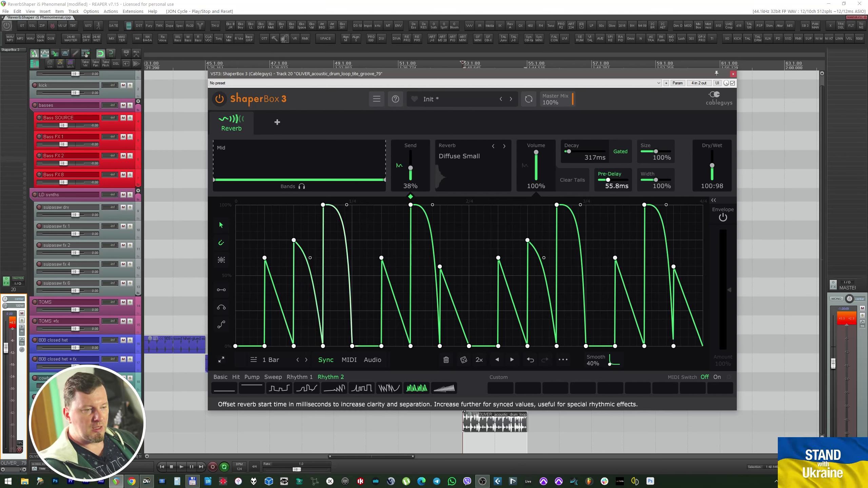
left_click_drag(610, 180, 614, 179)
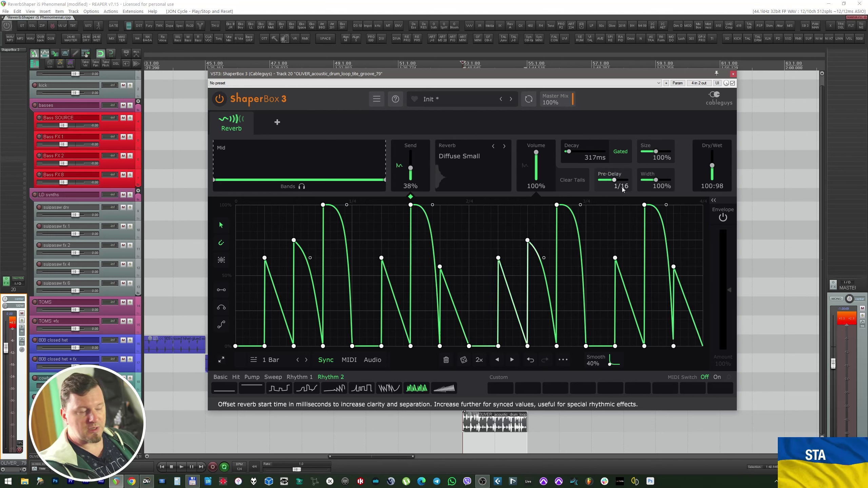
left_click_drag(622, 185, 620, 179)
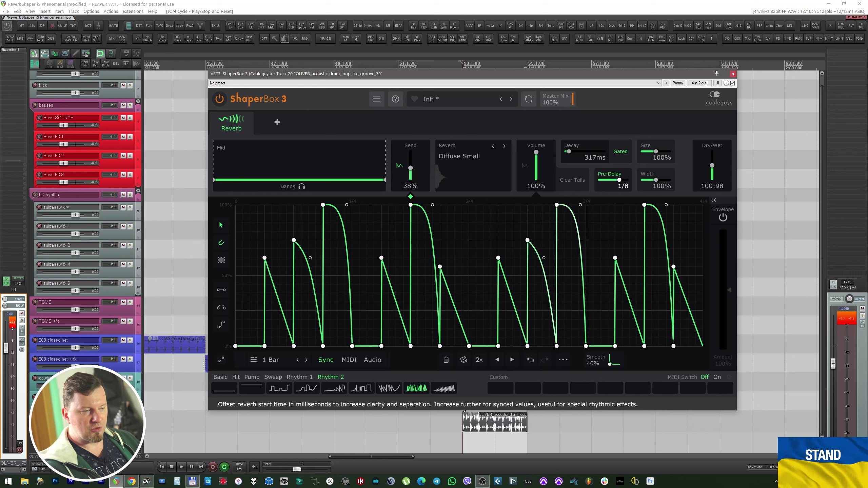
left_click_drag(615, 179, 616, 184)
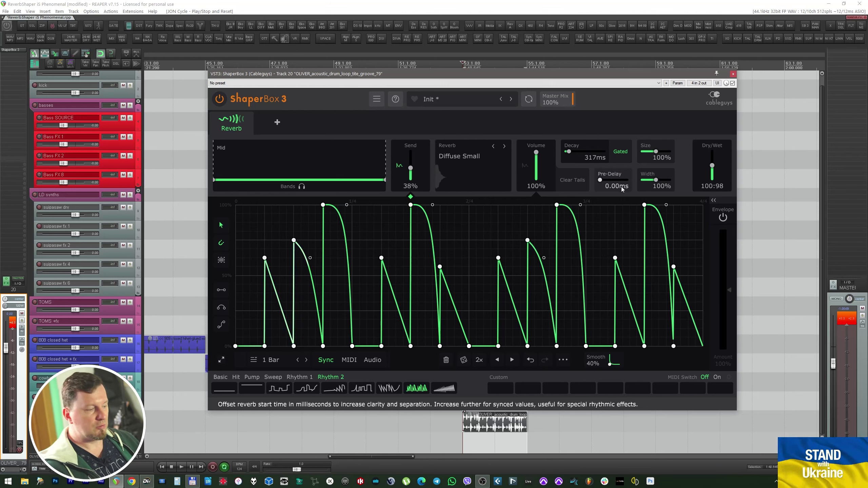
Audition the loop with Pre-Delay at 0 ms, 1/16 and 1/8, leaving it at 1/8.
key("space")
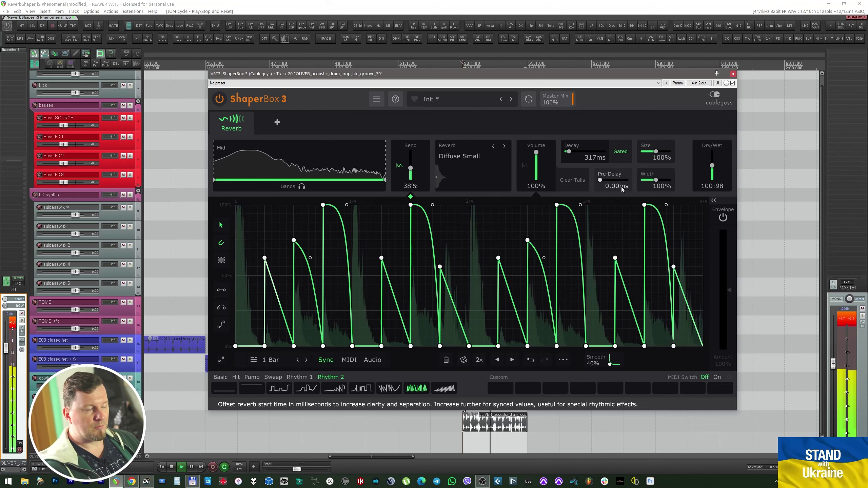
key("space")
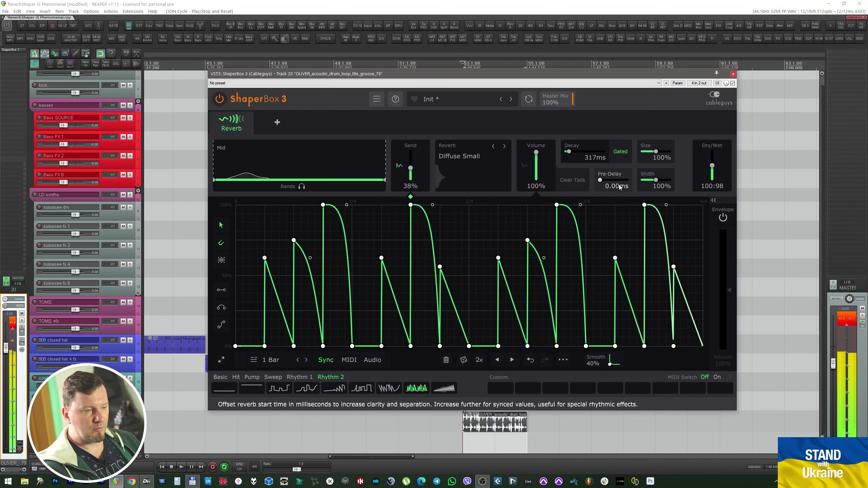
left_click_drag(619, 187, 620, 176)
key("space")
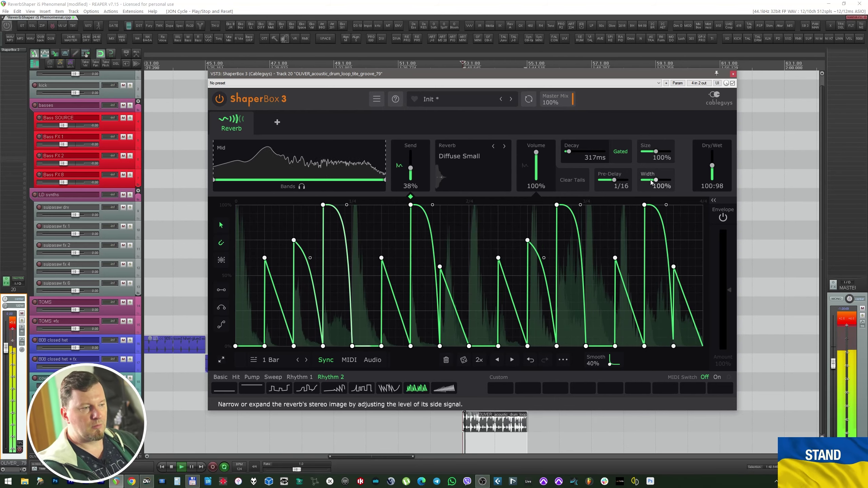
key("space")
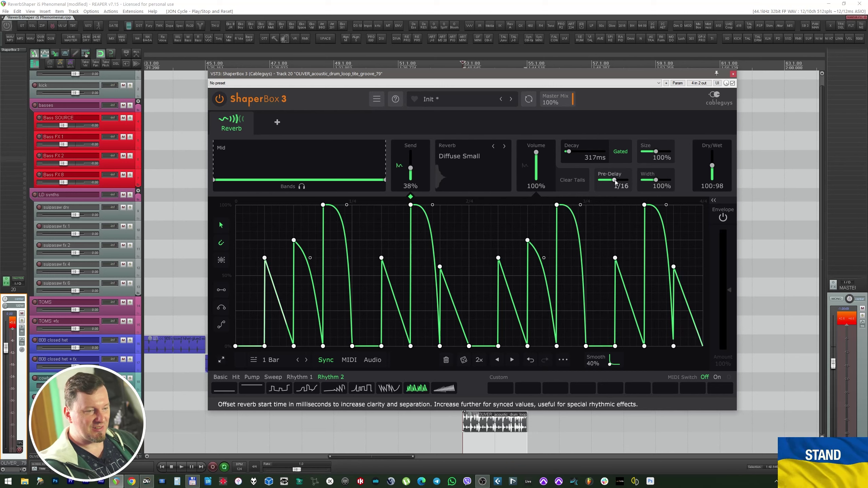
key("space")
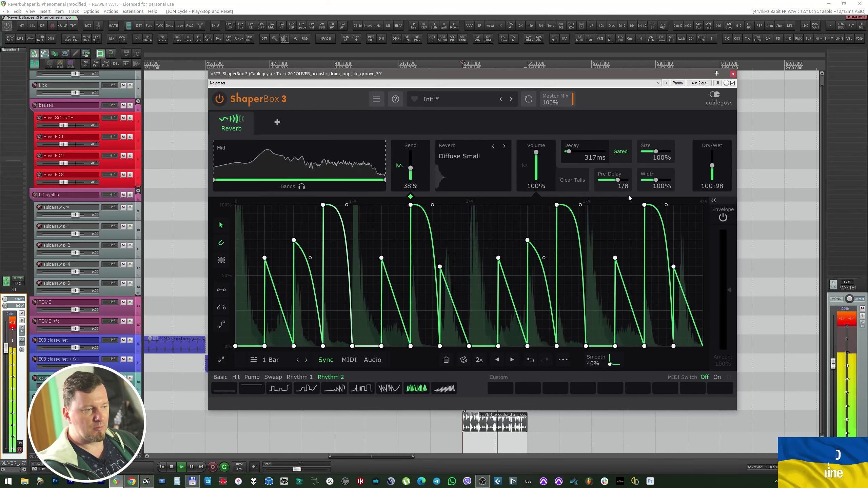
key("space")
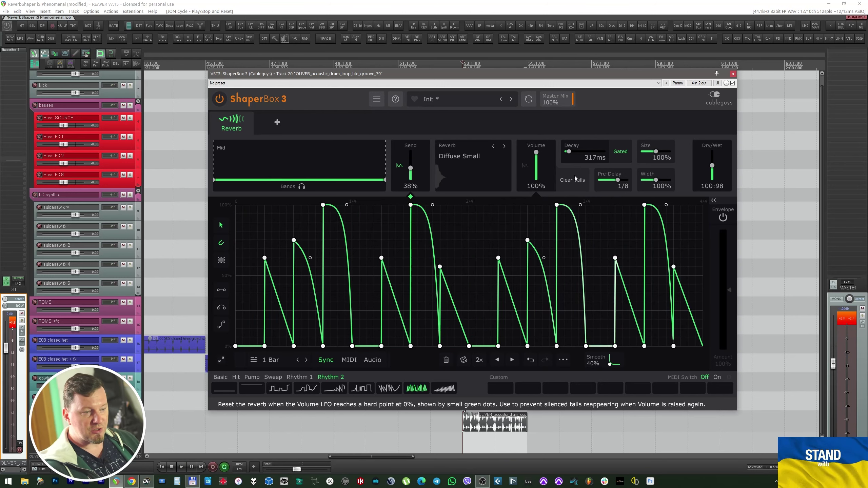
Play the loop through the Metallic reverbs from Air Duct Explorer to Discordant Space.
left_click(458, 156)
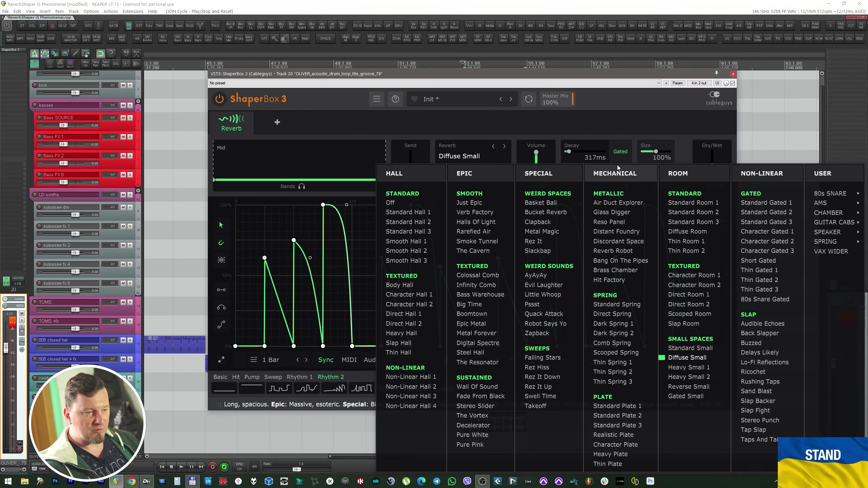
left_click(618, 203)
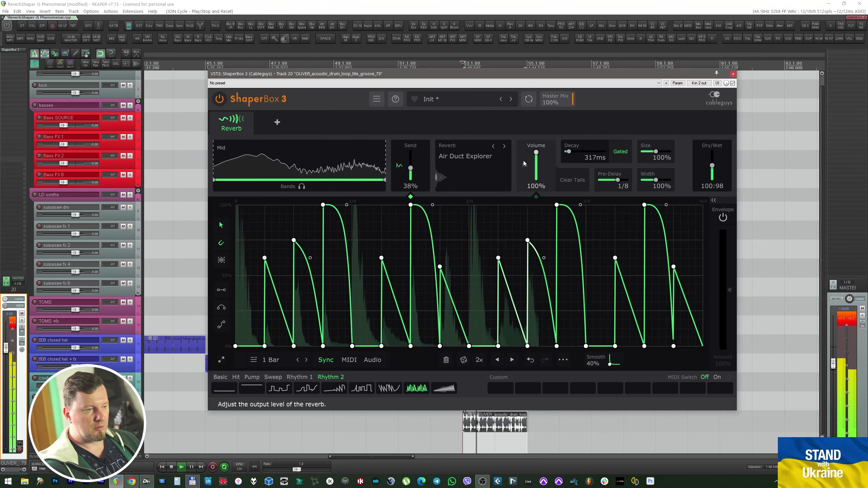
left_click(505, 146)
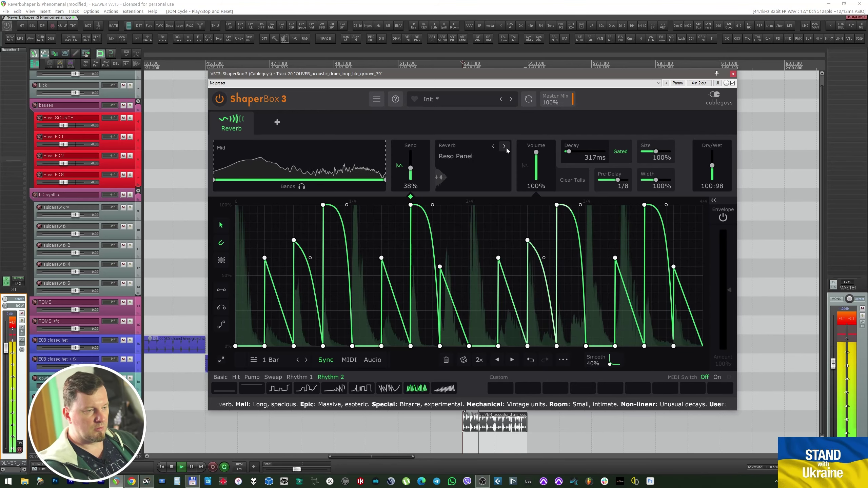
left_click(504, 147)
left_click(505, 147)
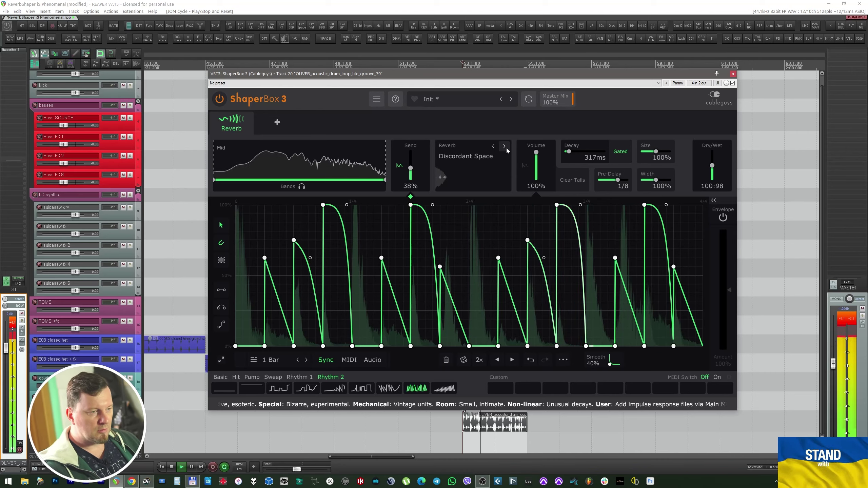
Play the loop through the Weird Sounds reverbs AyAyAy, Evil Laughter and Little Whoop, leaving Little Whoop loaded.
left_click(490, 158)
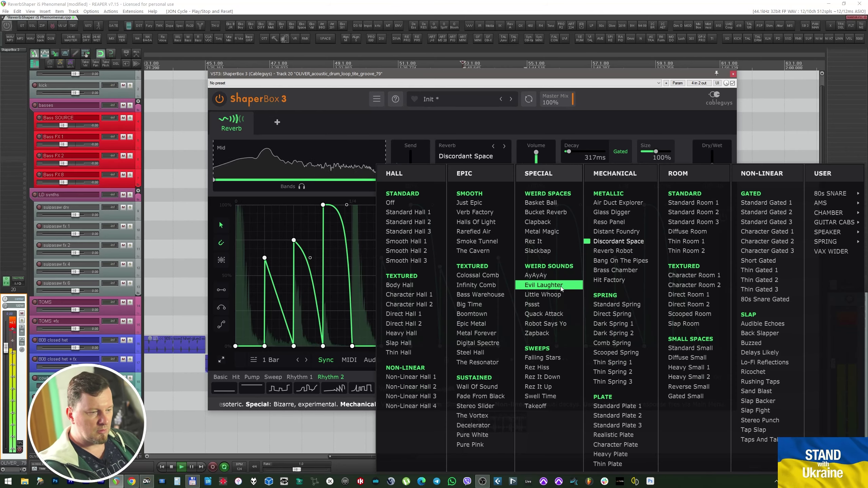
left_click(536, 276)
left_click(504, 146)
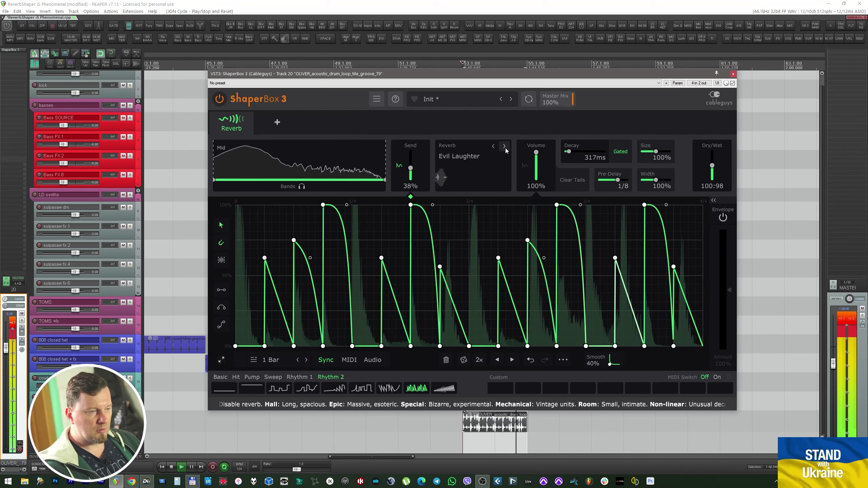
left_click(504, 147)
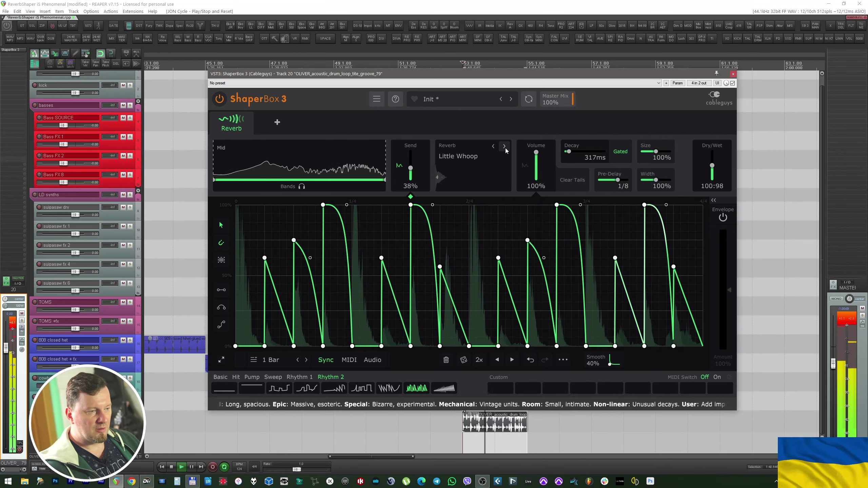
key("space")
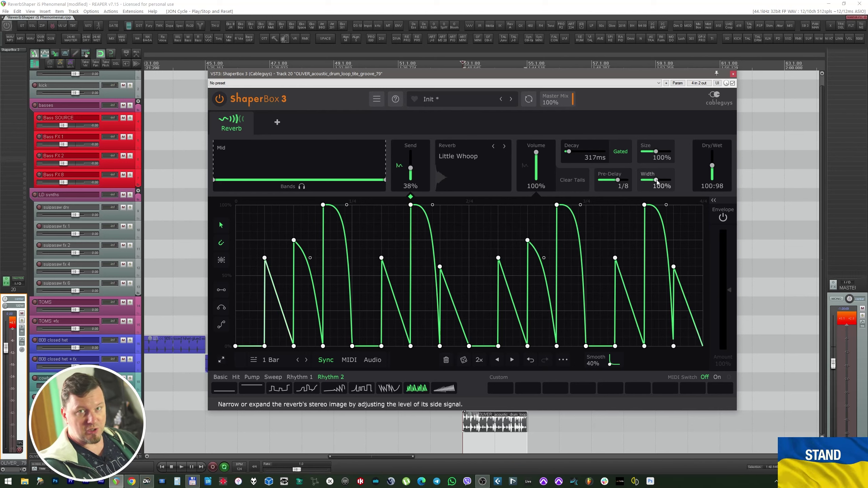
Play the loop with Dry/Wet at 0:100 and raise the reverb's Width to 200%.
left_click_drag(656, 180, 668, 180)
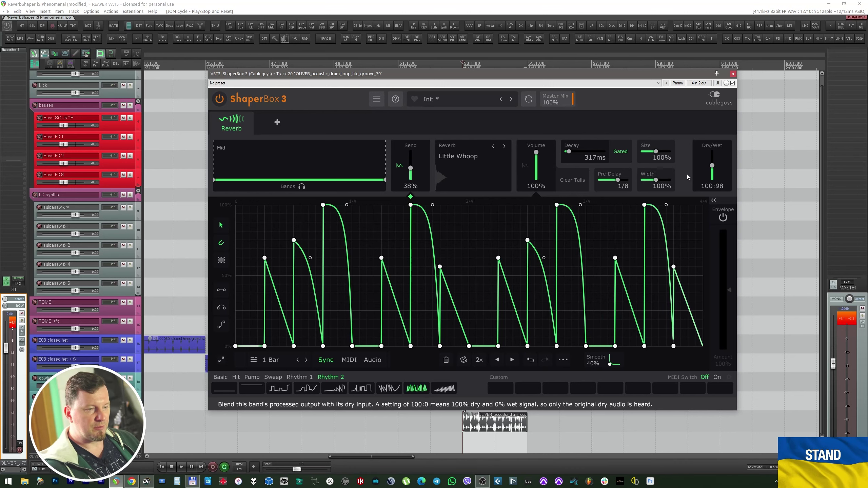
key("space")
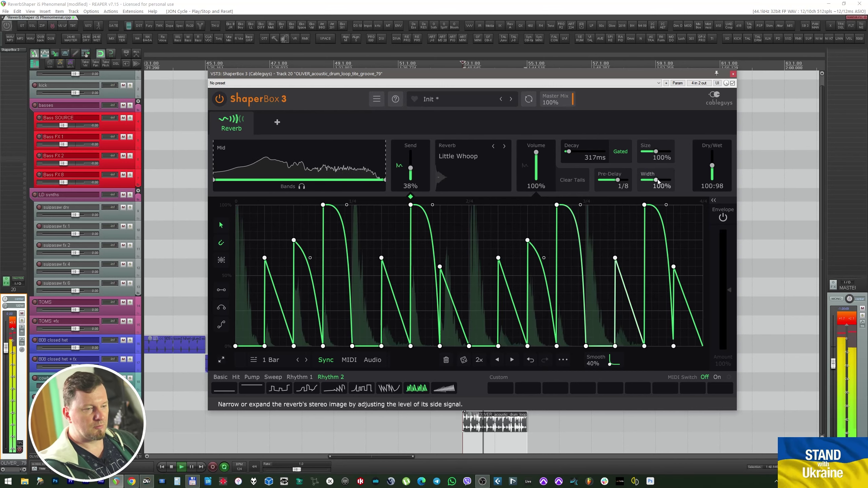
left_click_drag(712, 166, 712, 152)
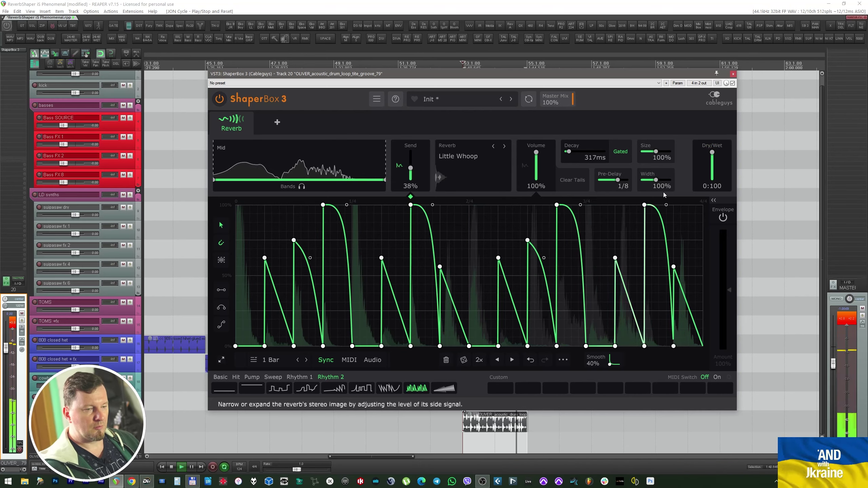
mouse_move(656, 184)
left_mouse_down()
mouse_move(641, 180)
mouse_move(660, 179)
mouse_move(659, 168)
left_mouse_up()
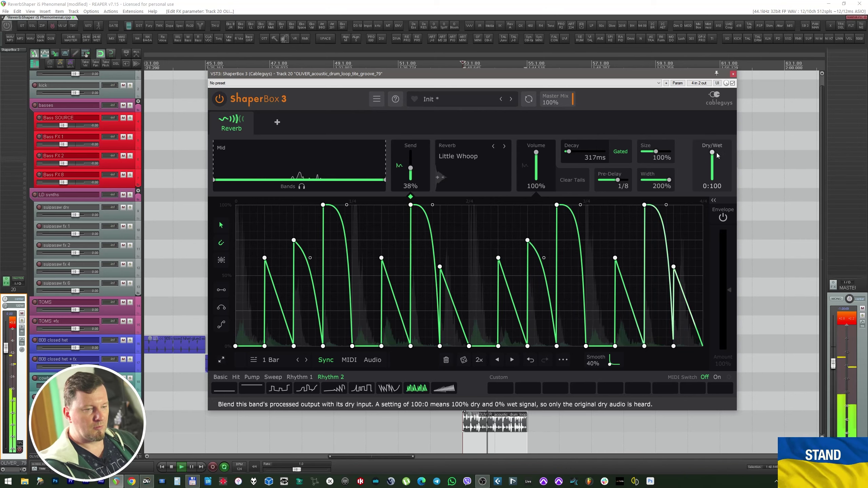
Bring the dry signal back with Dry/Wet at 100:68, and stop playback.
left_click_drag(718, 152, 718, 172)
left_click_drag(716, 171, 716, 168)
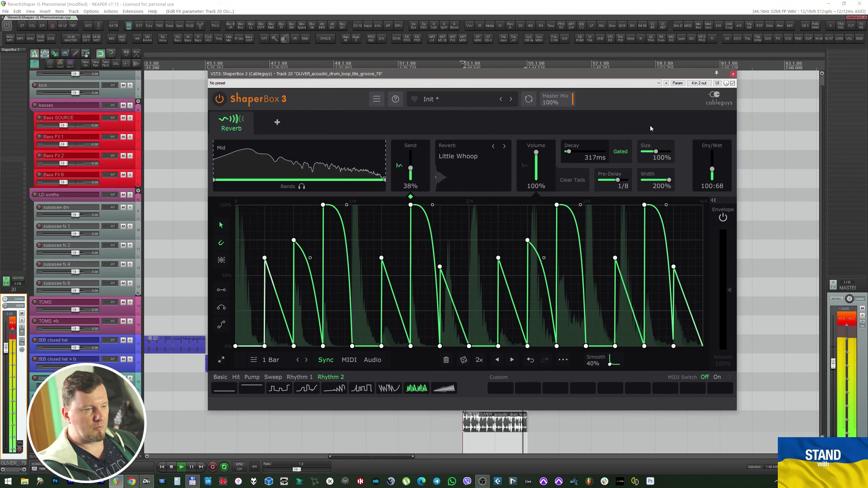
key("space")
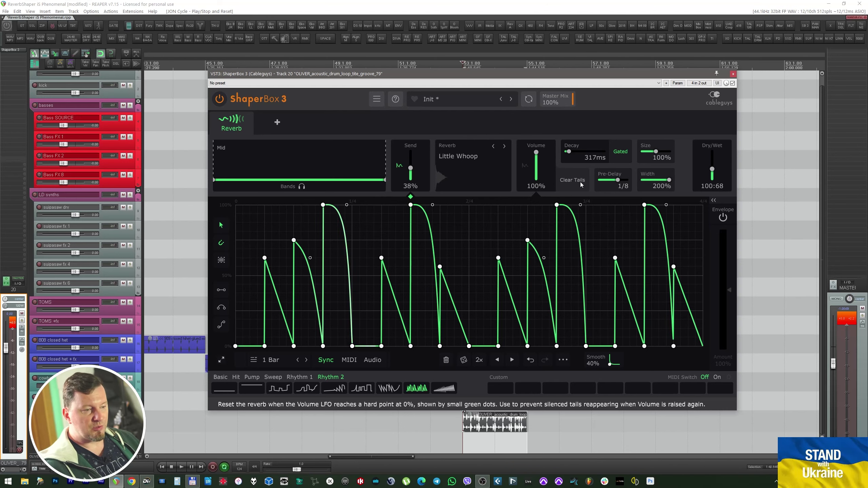
Close the drum loop's plugin window and play the Vital track dry, without ShaperBox 3 on it.
left_click(733, 74)
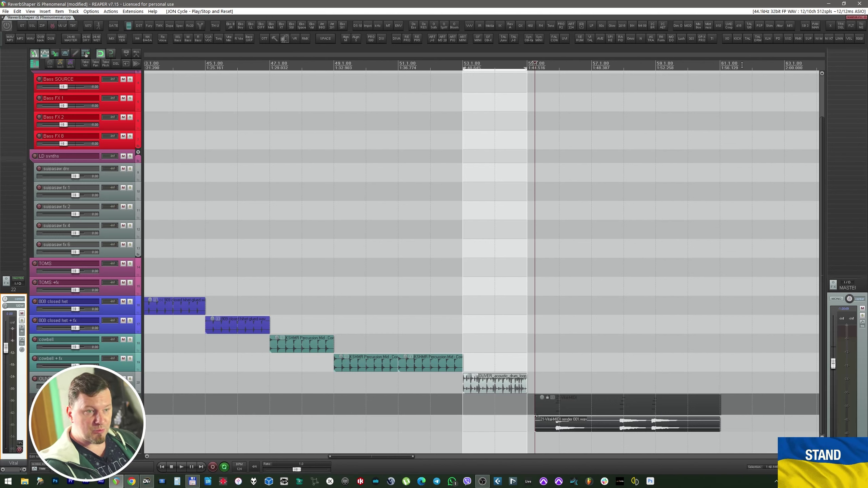
left_click(803, 27)
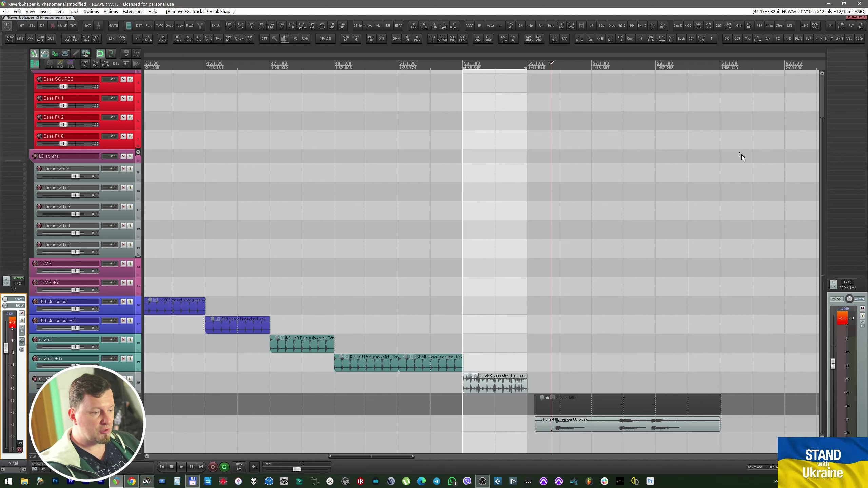
key("space")
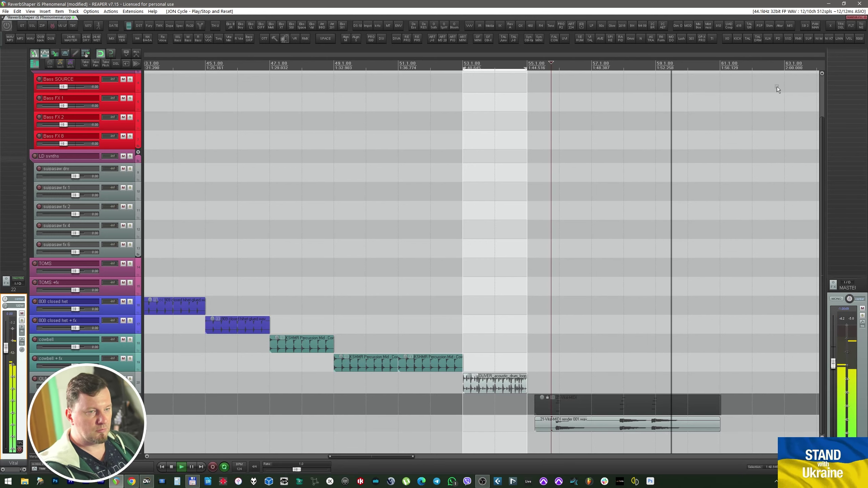
key("space")
Add an initialised ShaperBox 3 with a Reverb shaper to the Vital track, and load the Halls Of Light reverb.
left_click(805, 25)
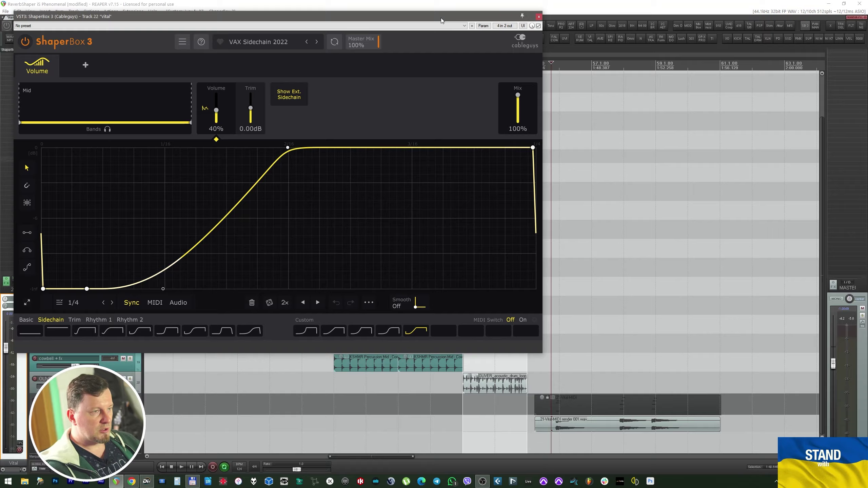
left_click_drag(441, 18, 623, 86)
left_click(365, 109)
left_click(371, 123)
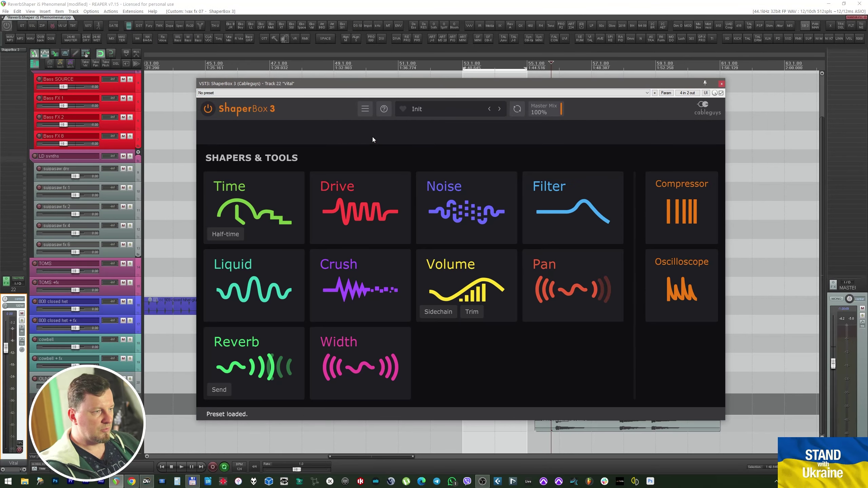
left_click(239, 344)
left_click(454, 165)
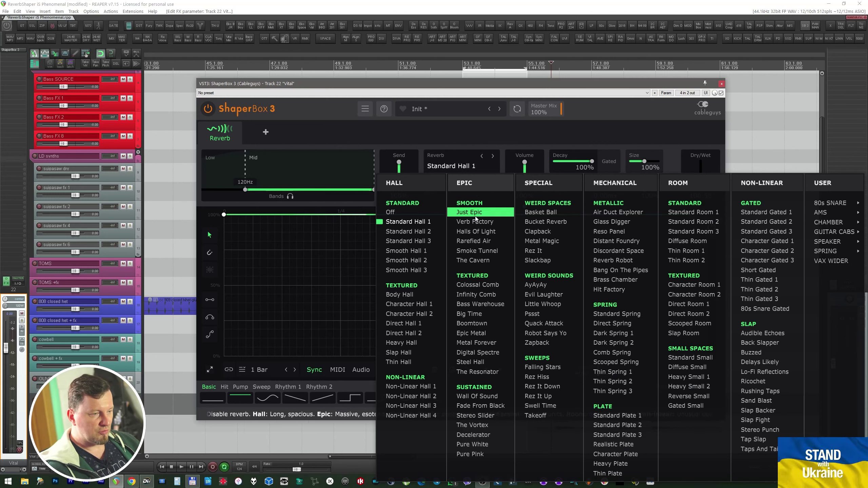
left_click(478, 232)
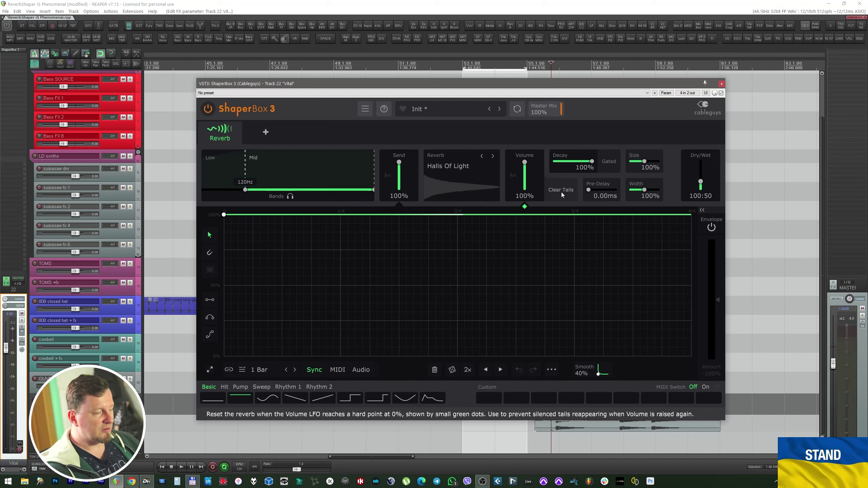
Audition Halls Of Light on the Vital track with Dry/Wet raised to 0:100, and set the mix to 98:100.
key("space")
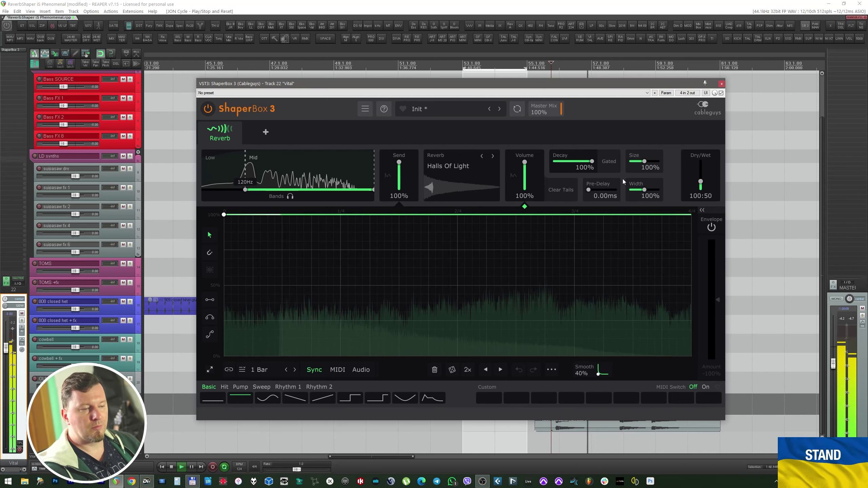
left_click_drag(702, 190, 700, 162)
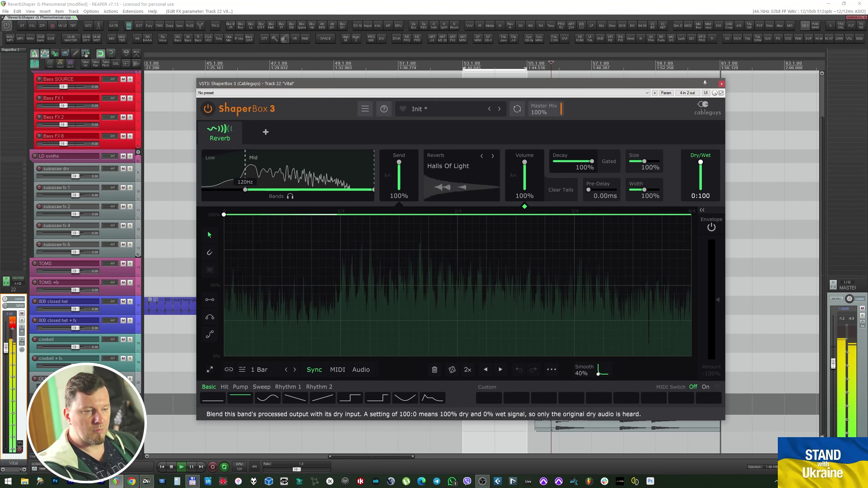
key("space")
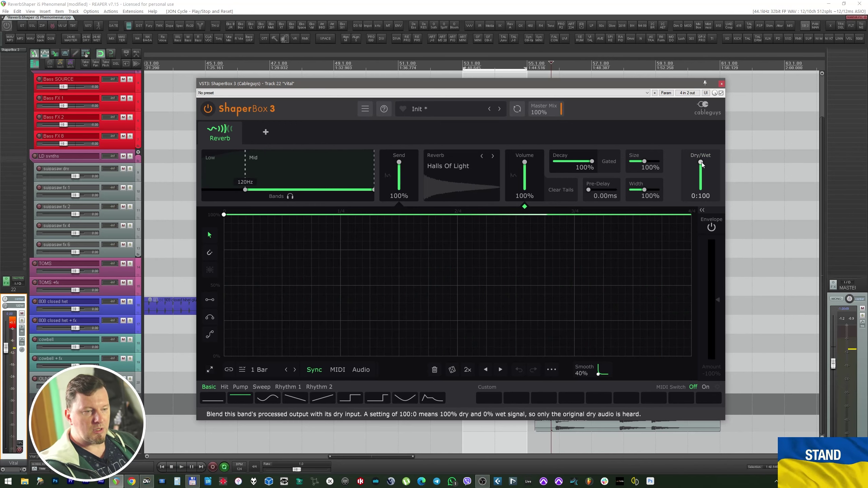
left_click_drag(701, 162, 701, 174)
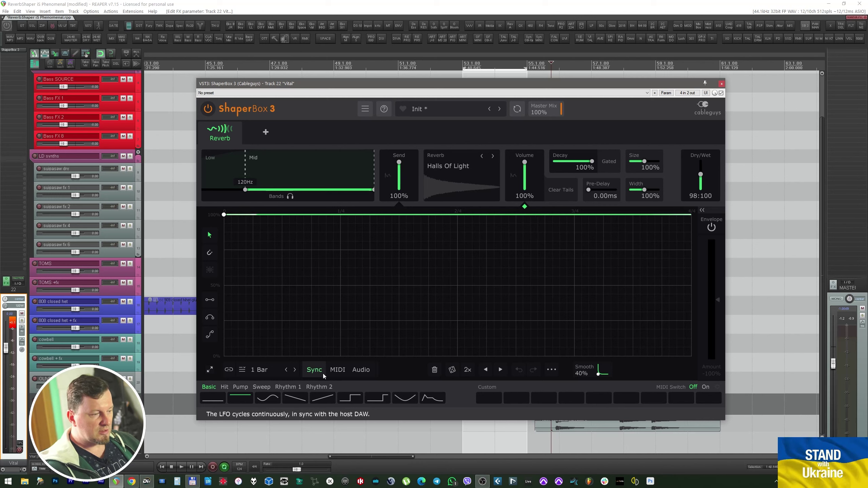
Switch the LFO to Audio triggering with external sidechain off, the Complex algorithm and the input filter's low cut Off.
left_click(365, 373)
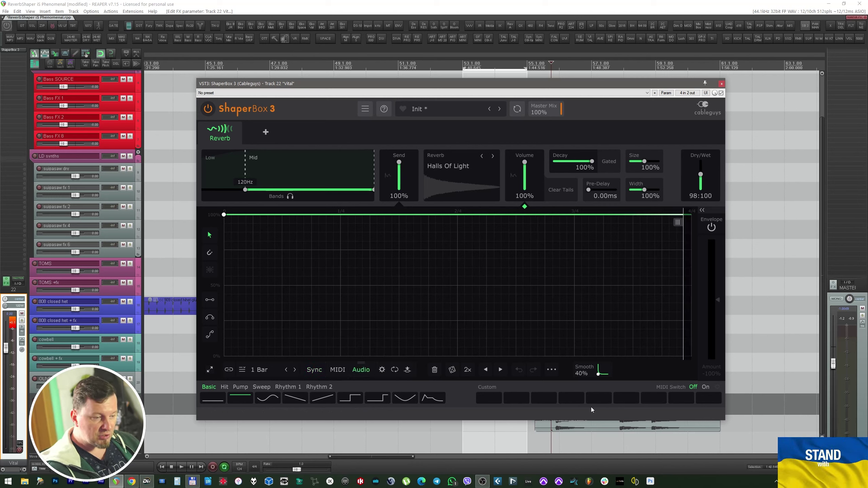
left_click(383, 373)
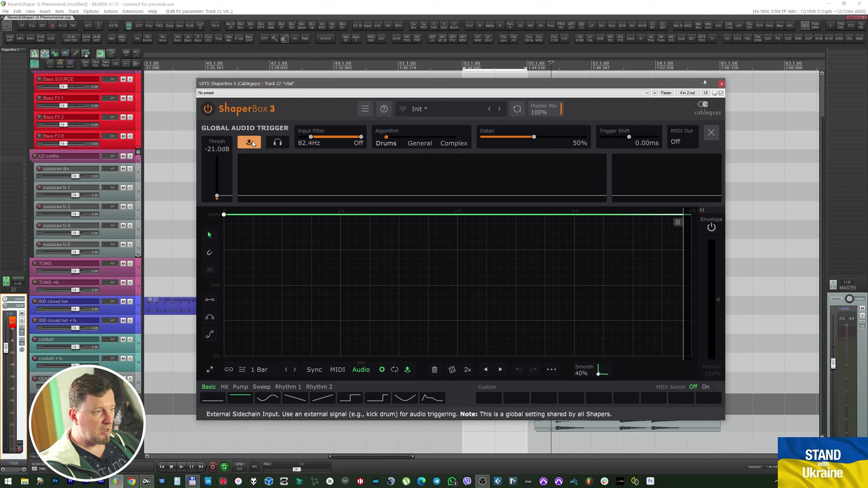
left_click(250, 143)
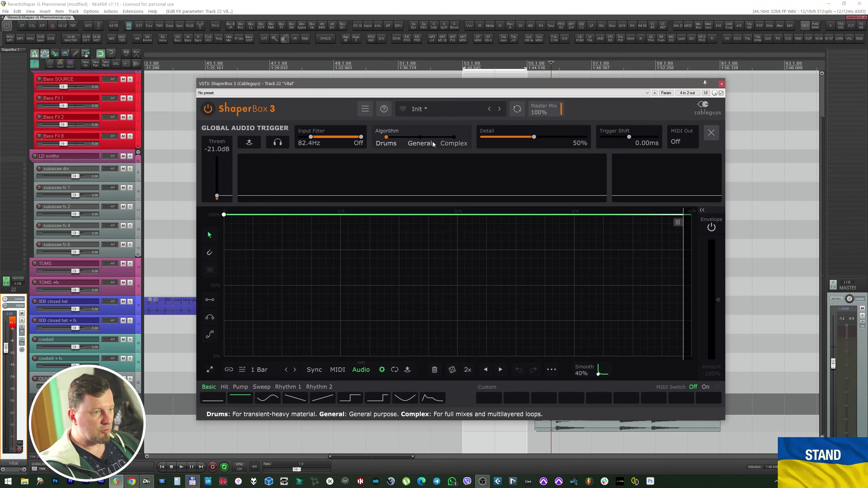
left_click(418, 136)
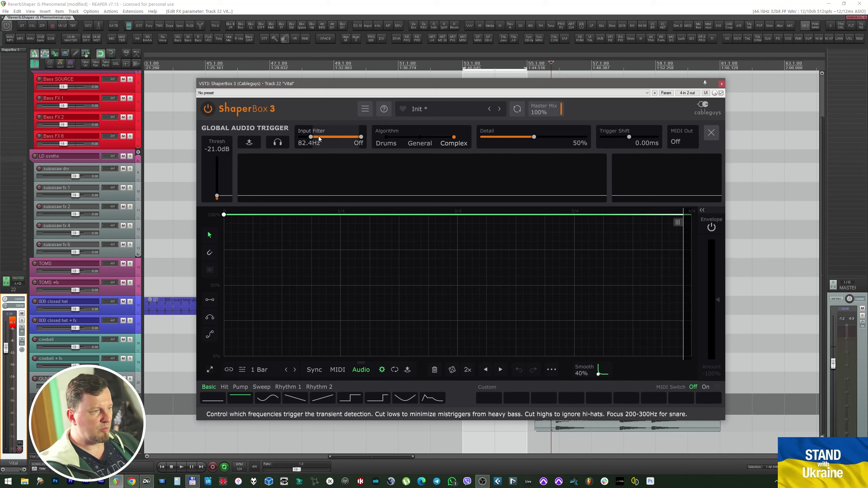
left_click_drag(310, 137, 299, 137)
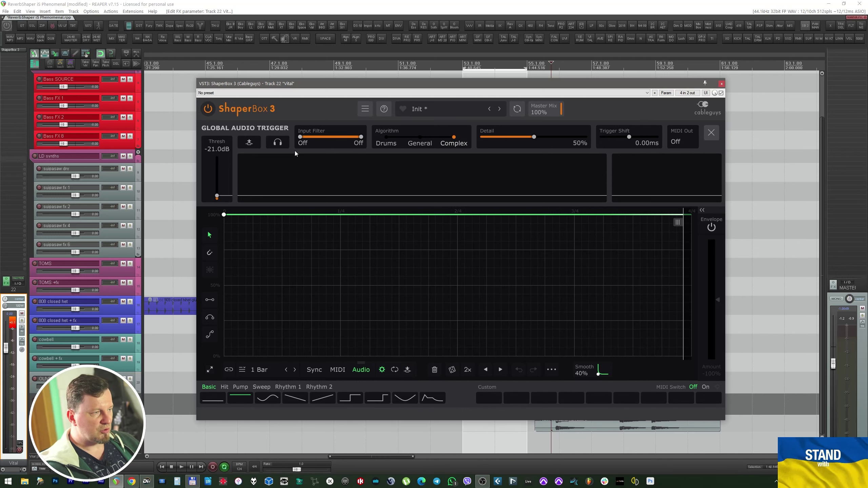
Play the Vital track while setting the audio trigger threshold to -18.8 dB, and close the trigger settings.
key("space")
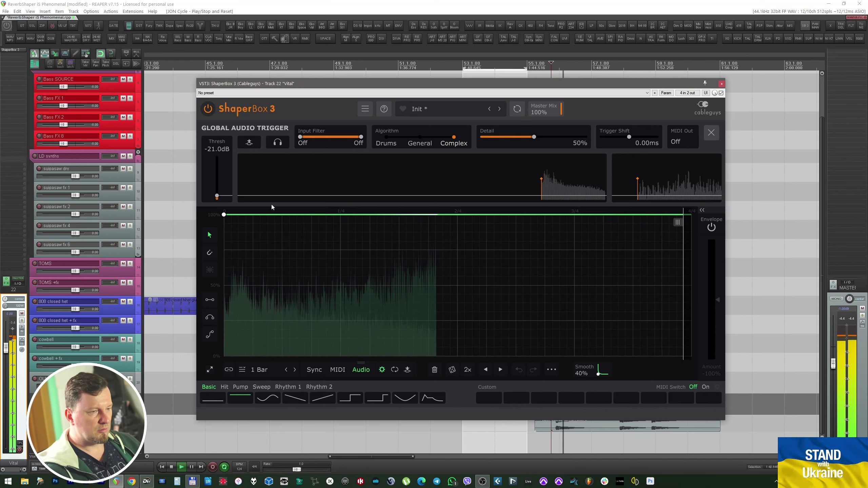
left_click_drag(220, 198, 221, 196)
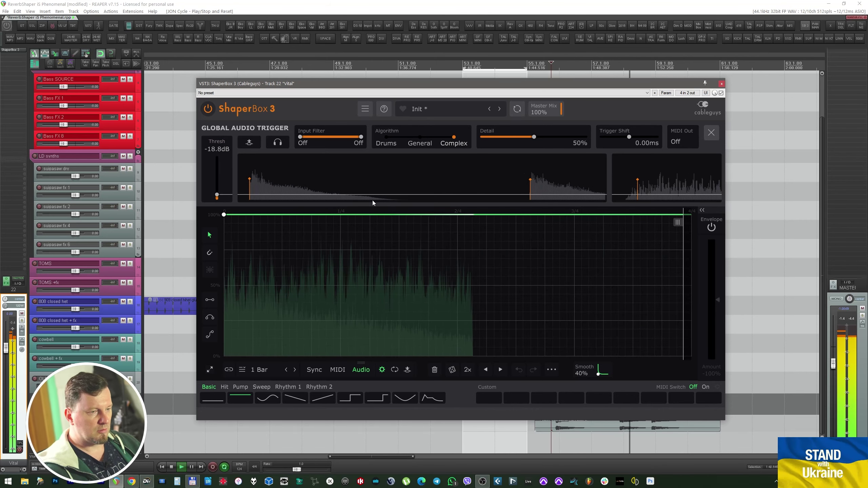
key("space")
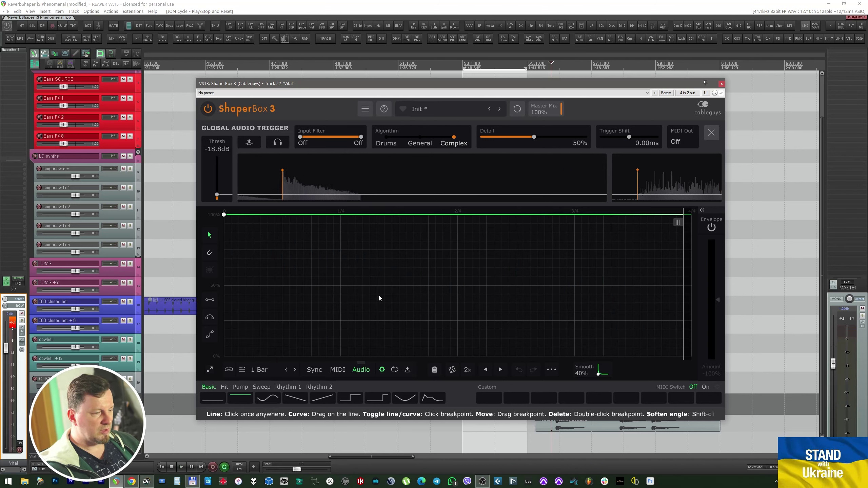
left_click(382, 370)
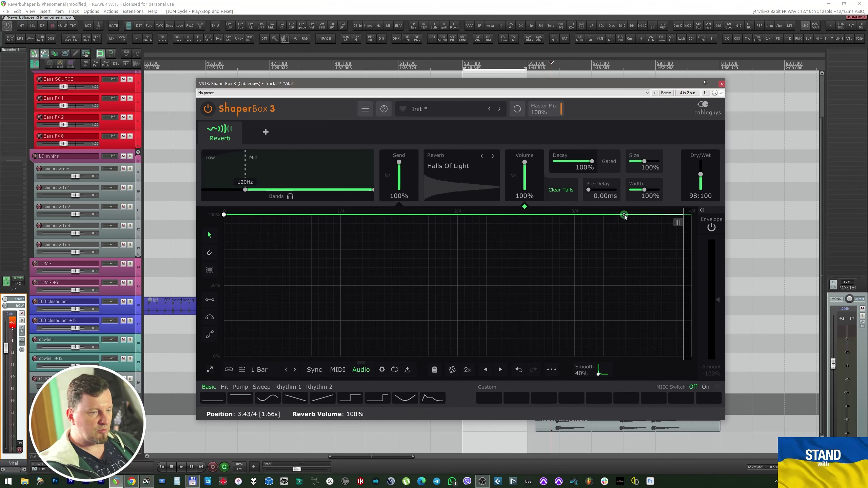
Shape the reverb Volume curve as a straight ramp from 100% down to 0% over 4 bars, and audition it.
left_click_drag(624, 216, 691, 356)
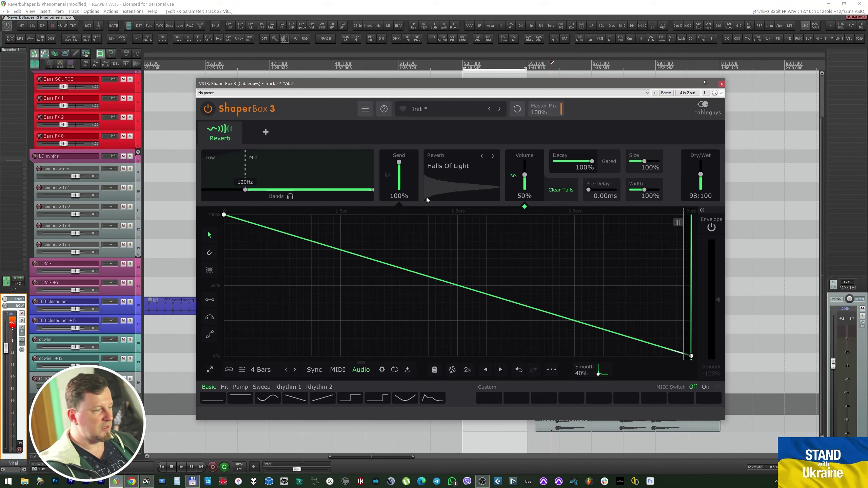
key("space")
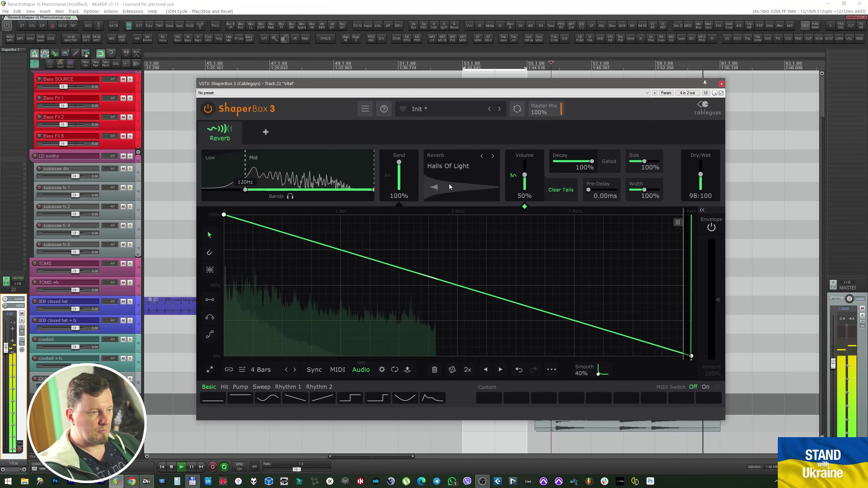
key("space")
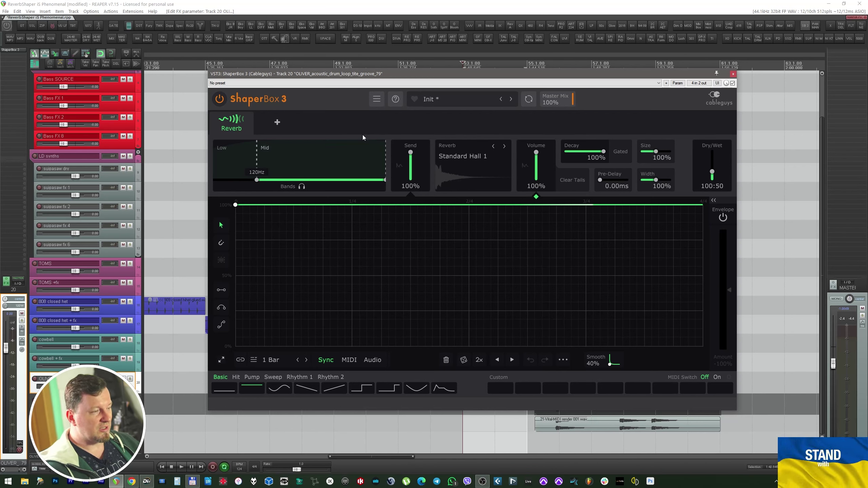
On the drum loop's ShaperBox, extend the Mid band over the low frequencies and lower the Volume curve to 0%, playing the loop.
left_click_drag(257, 179, 214, 179)
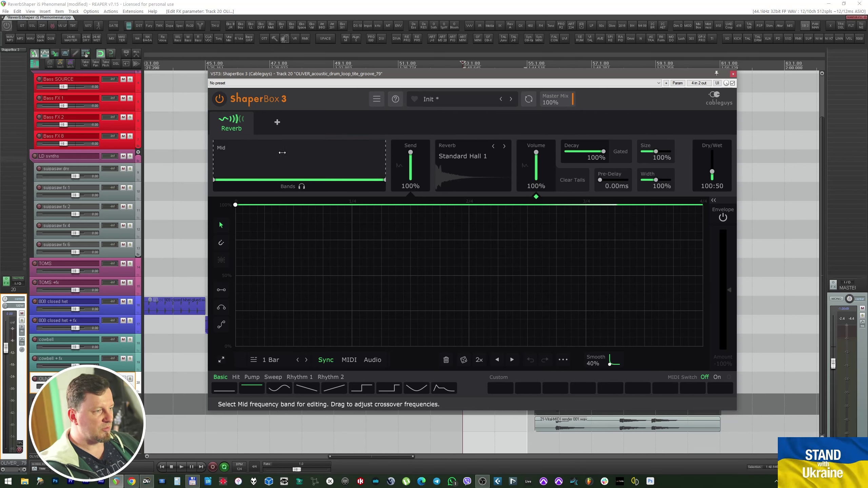
left_click_drag(235, 204, 239, 347)
key("space")
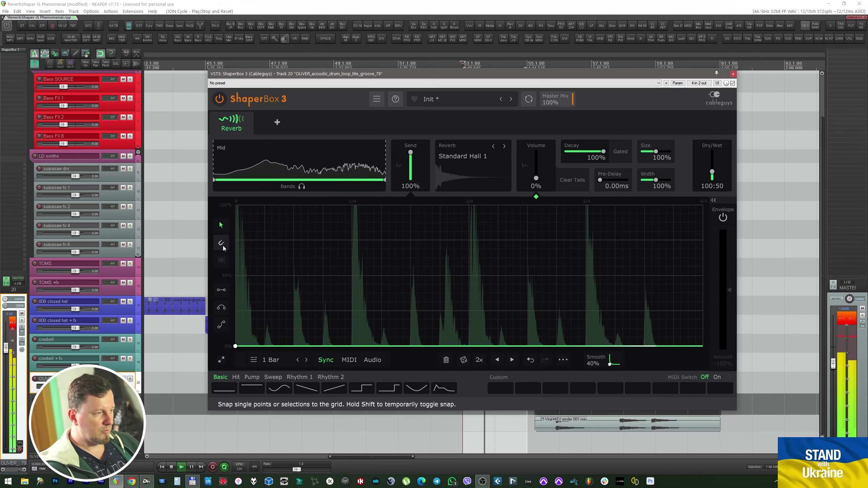
With grid snap and the Line tool, draw a falling 100%-to-0% Volume ramp from the 1/4 mark and two full-height pulses near the bar's end.
left_click(222, 243)
left_click(221, 290)
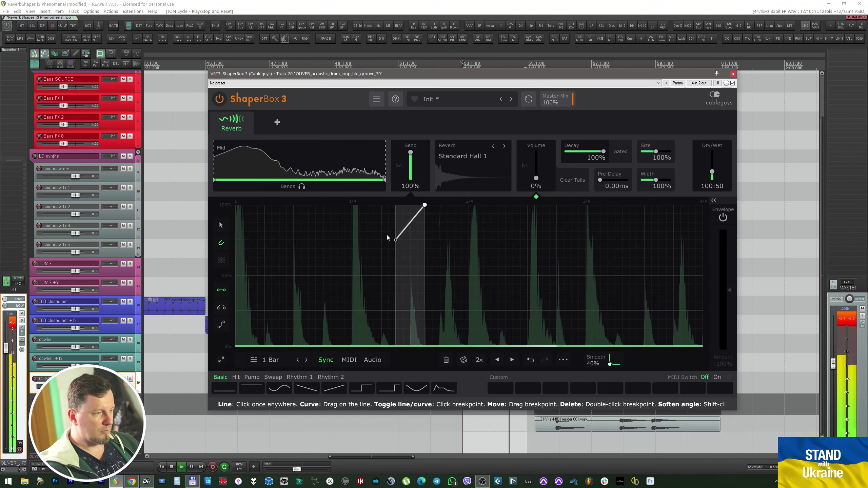
mouse_move(352, 204)
left_mouse_down()
mouse_move(374, 346)
mouse_move(382, 346)
left_mouse_up()
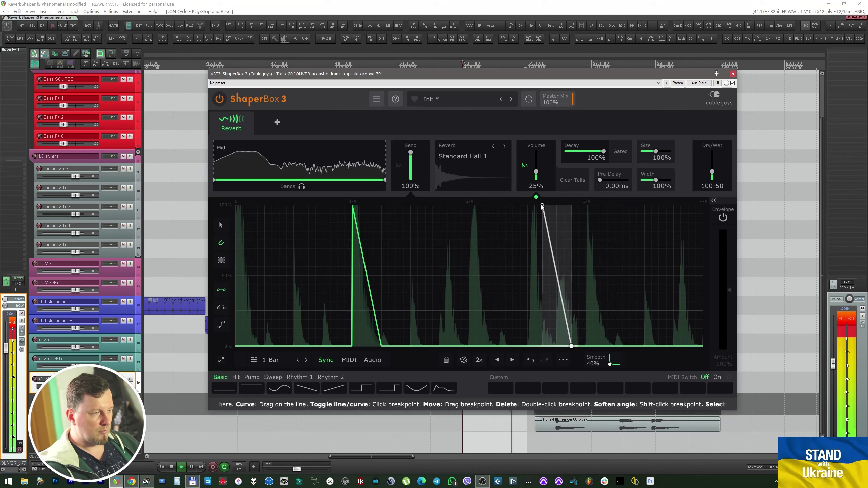
left_click_drag(673, 346, 659, 205)
left_click(651, 205)
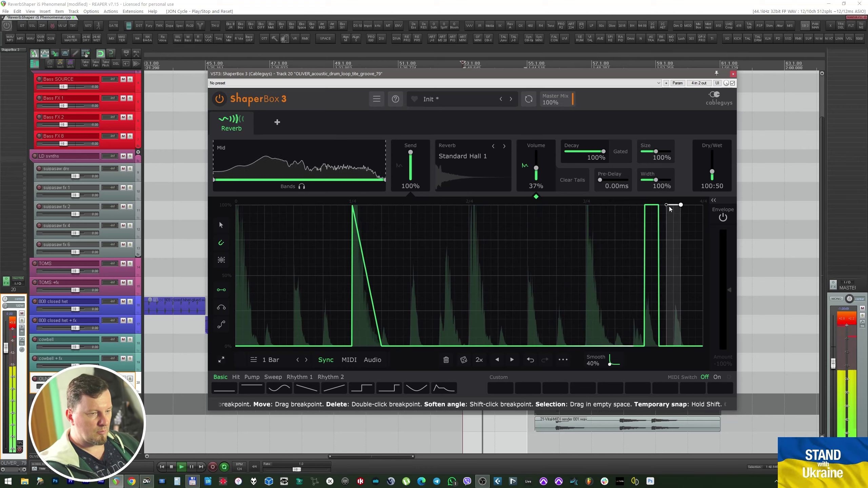
left_click(681, 205)
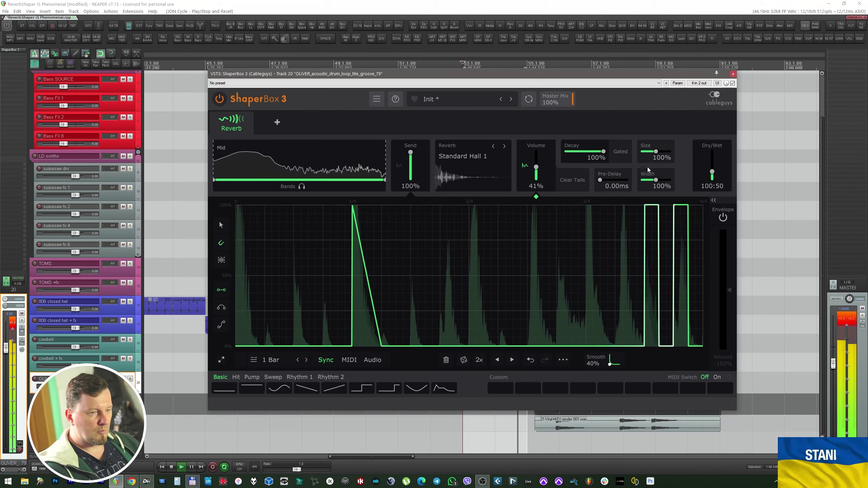
Change the Mid band's reverb to Character Gated 2 and raise its Size to 200% while the loop plays.
left_click(492, 157)
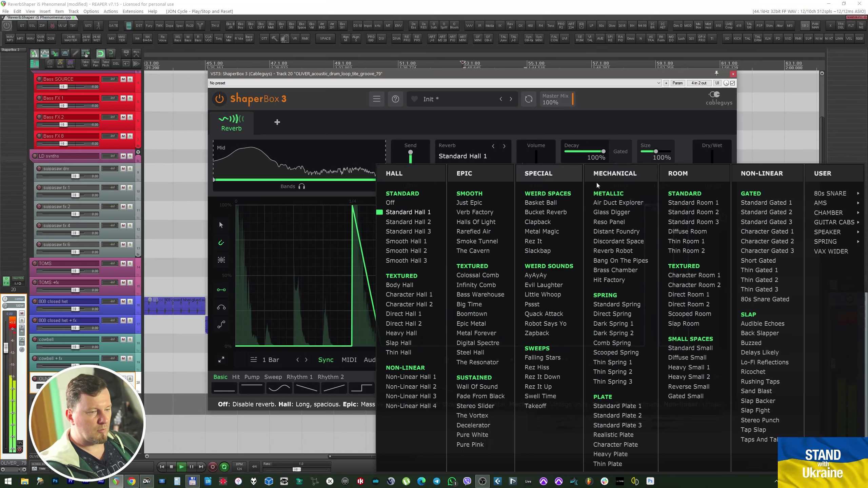
left_click(765, 223)
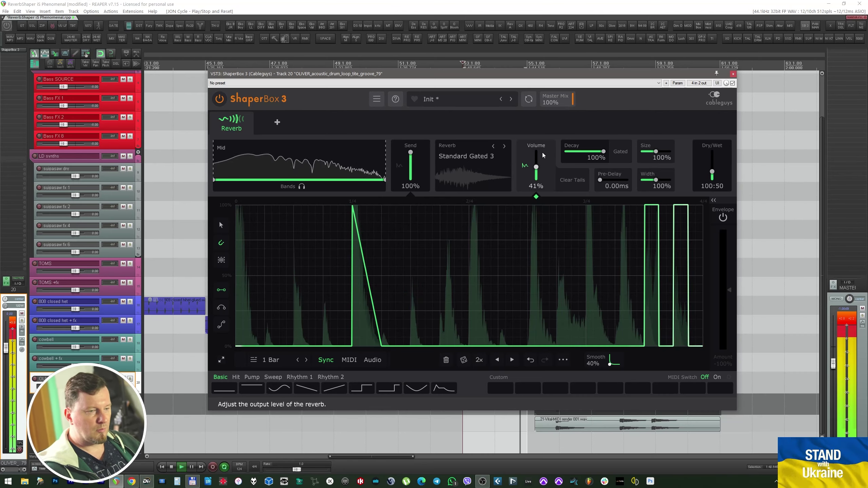
left_click(504, 146)
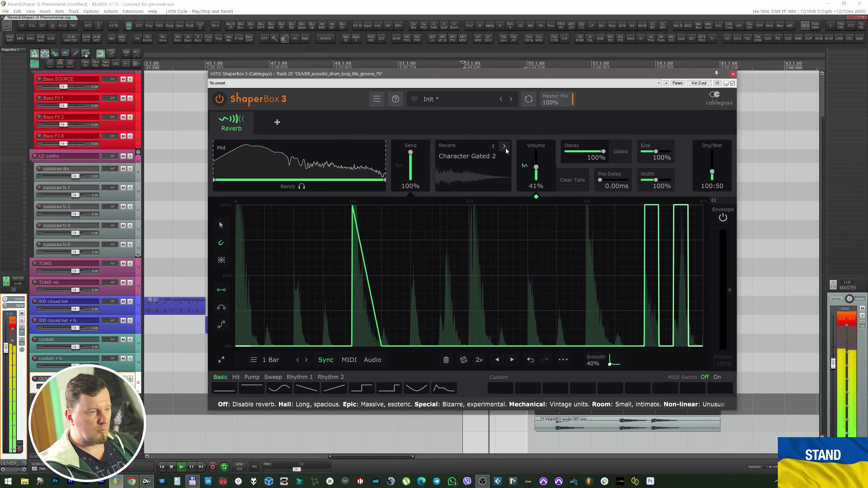
left_click_drag(646, 153, 669, 152)
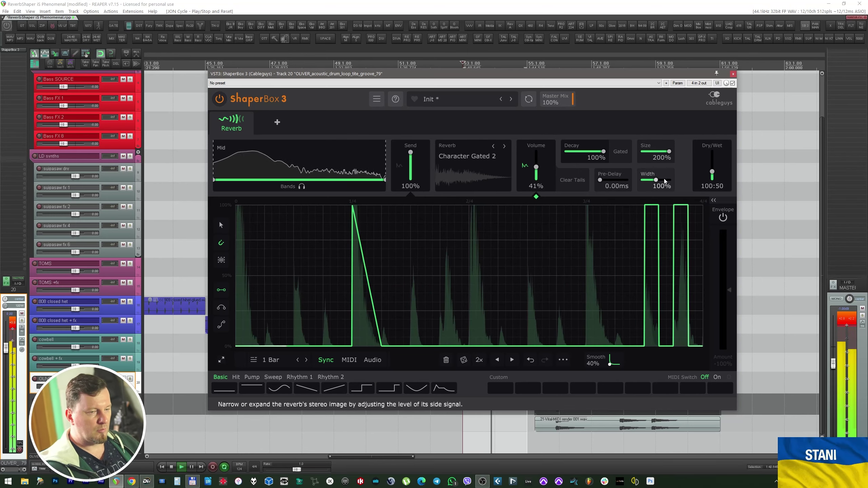
Split off a High band above 1.40 kHz and give it the Standard Hall 1 reverb.
left_click_drag(385, 180, 318, 179)
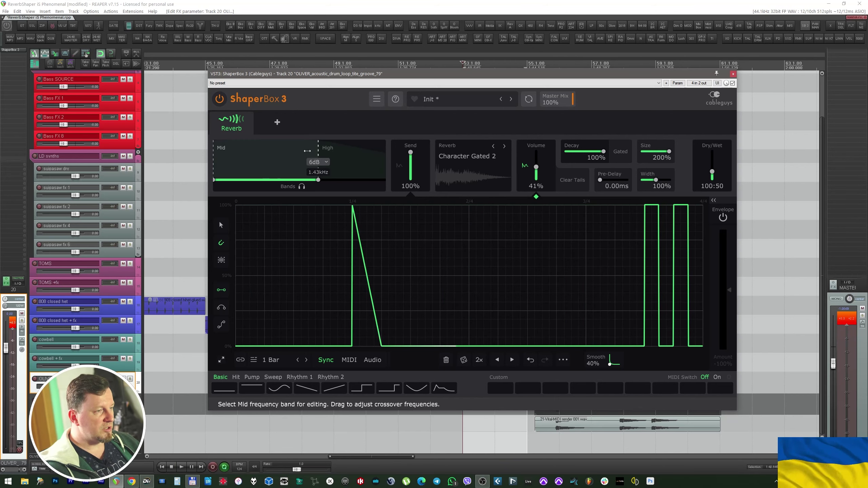
left_click(342, 150)
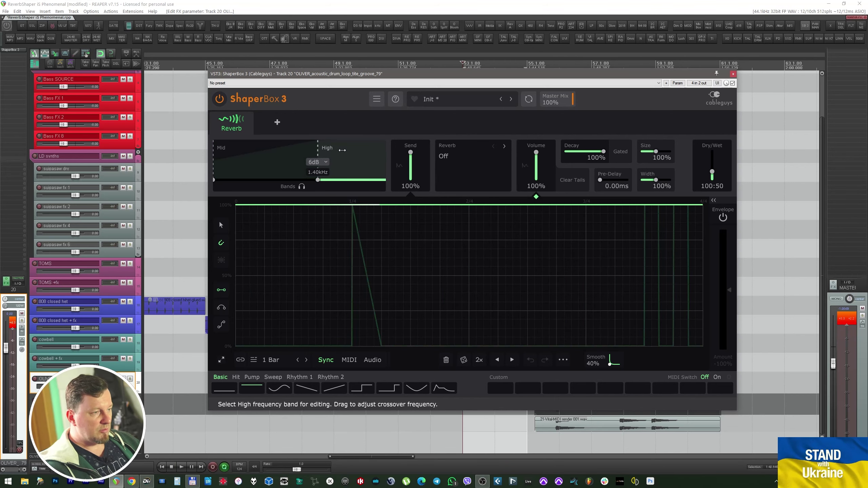
left_click(471, 155)
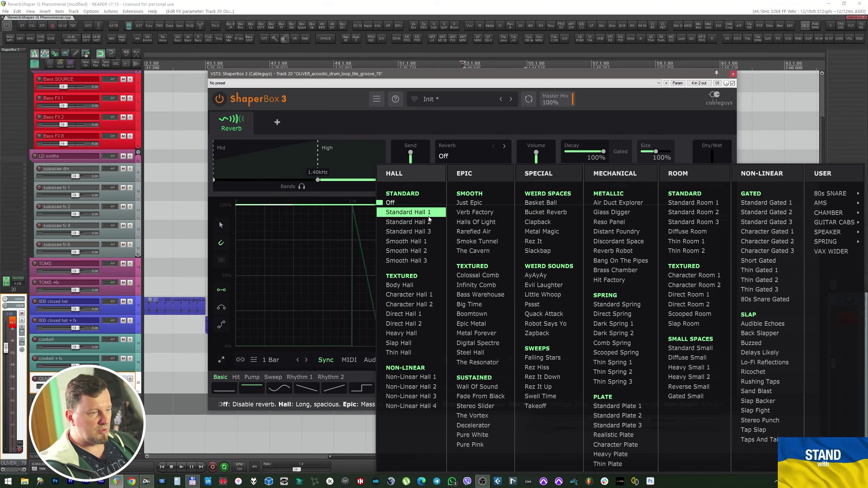
left_click(414, 216)
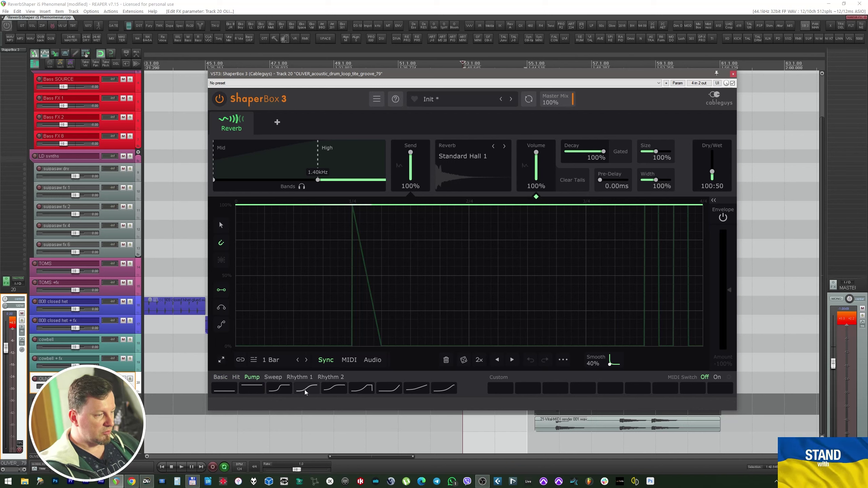
Apply a smoothly rising Pump preset to the High band's Volume curve, and check its Send curve.
left_click(335, 388)
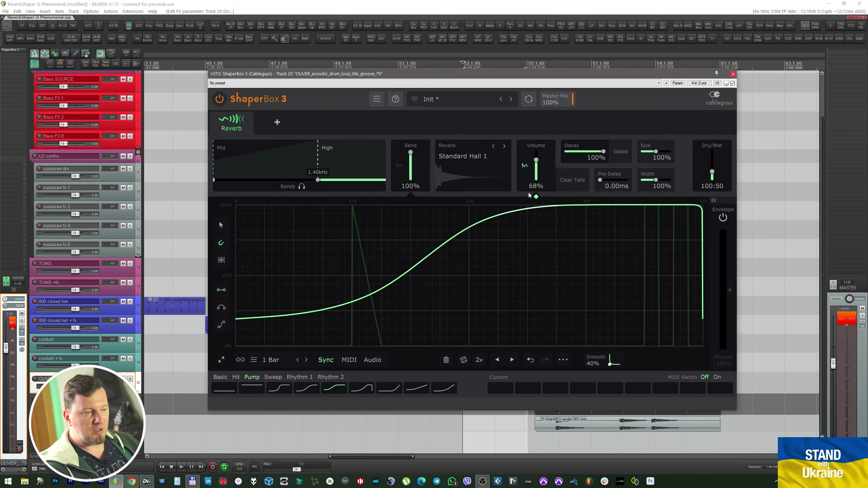
left_click(410, 197)
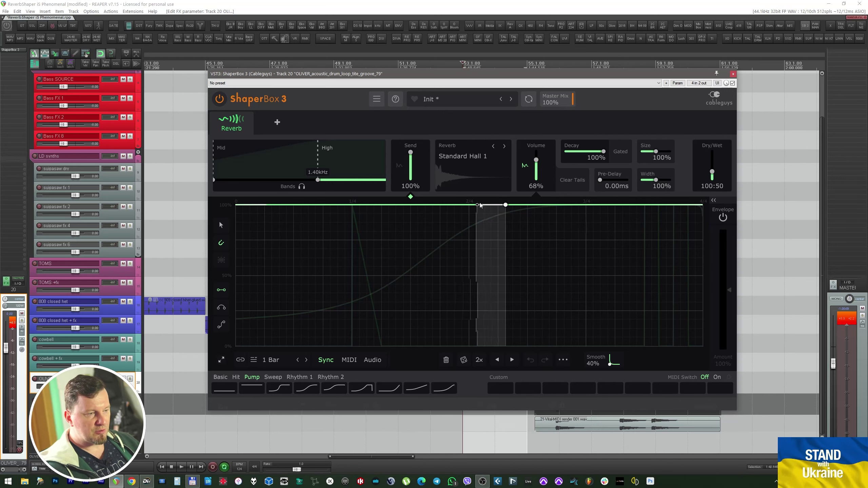
left_click(536, 197)
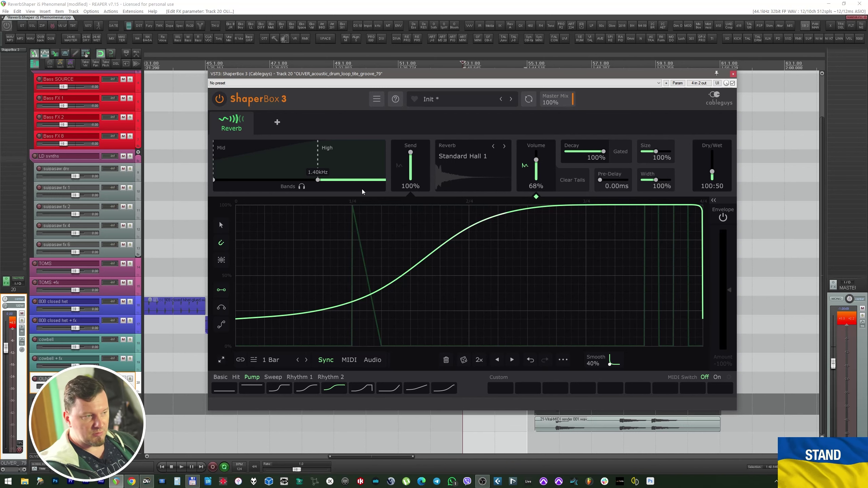
Play the loop and reshape the High band's Volume curve to start at 0% and rise late to 100% just after the 3/4 mark.
key("space")
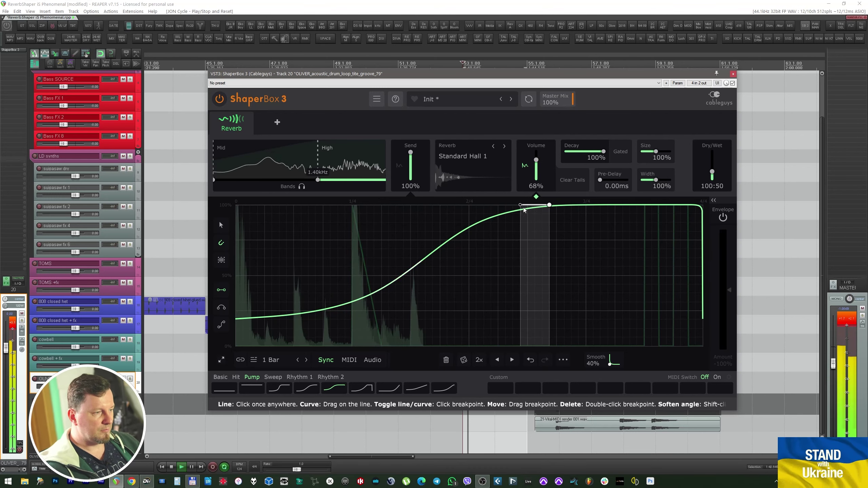
left_click_drag(536, 160, 536, 165)
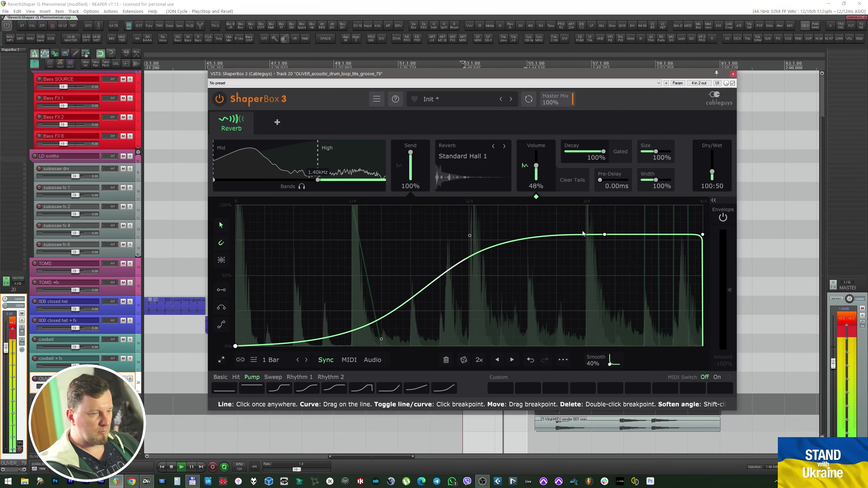
left_click_drag(703, 234, 703, 205)
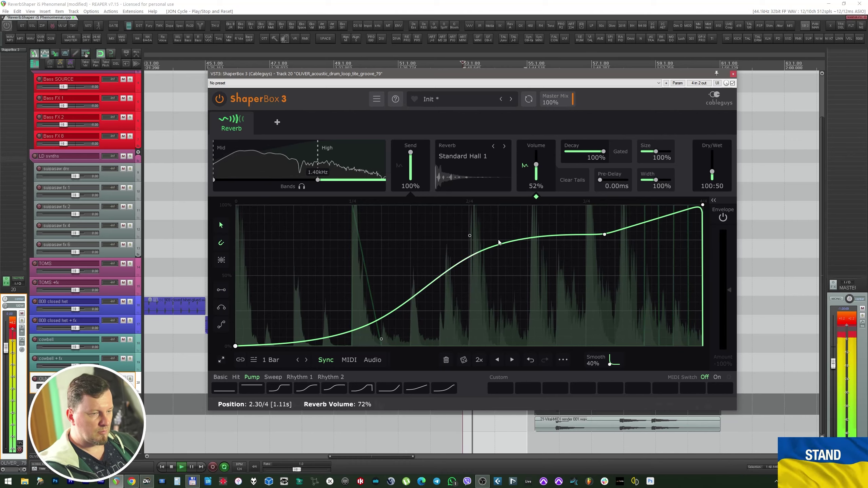
left_click_drag(605, 234, 600, 205)
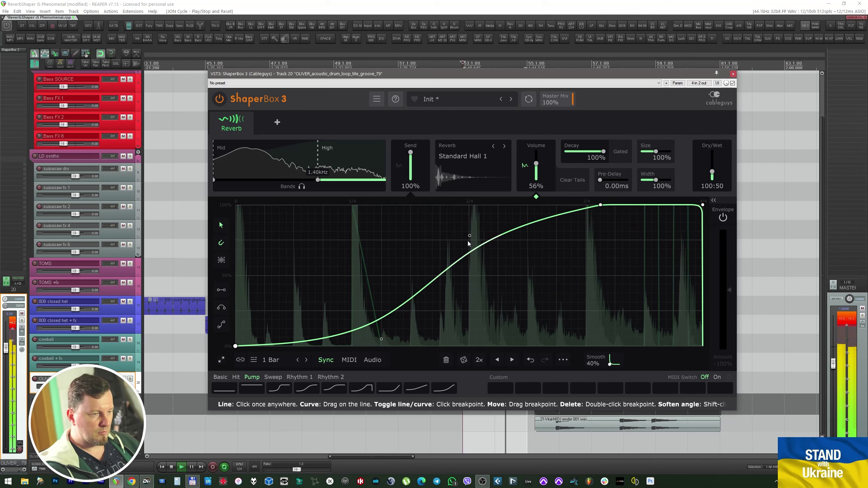
left_click_drag(469, 243, 556, 345)
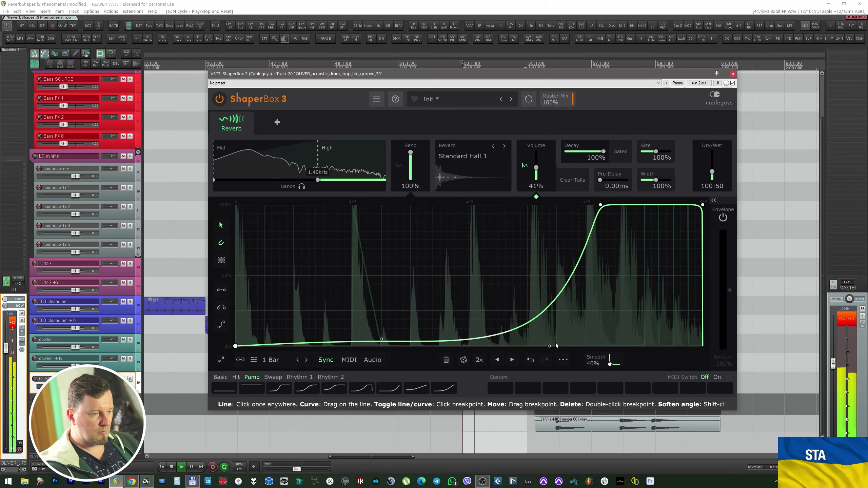
left_click_drag(381, 340, 393, 346)
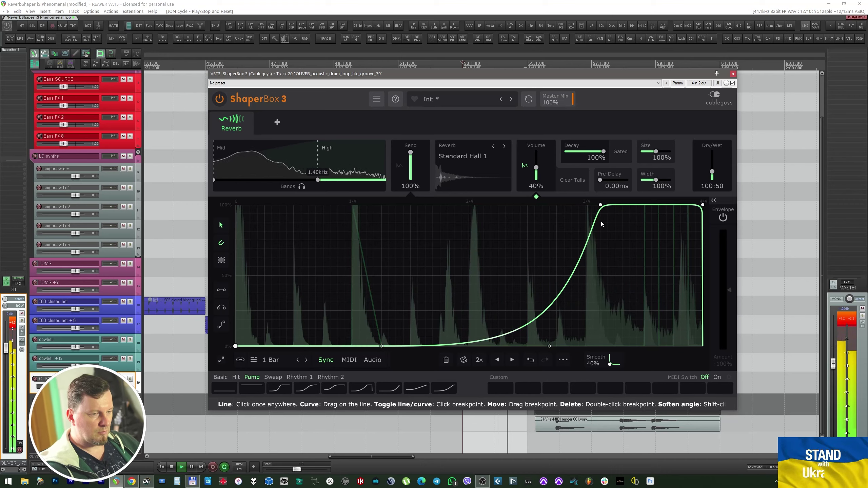
left_click_drag(601, 205, 608, 204)
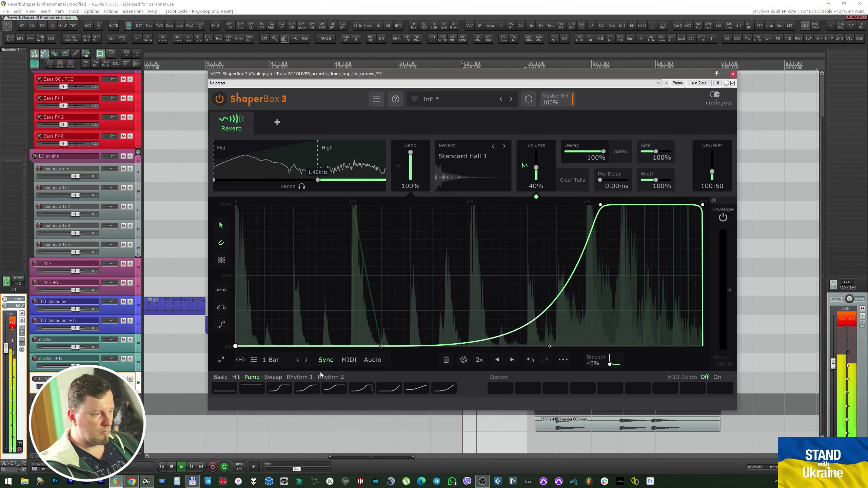
Draw steep repeated spikes between 100% and 0% over the last quarter of the High band's Volume curve with the Line tool.
left_click(221, 290)
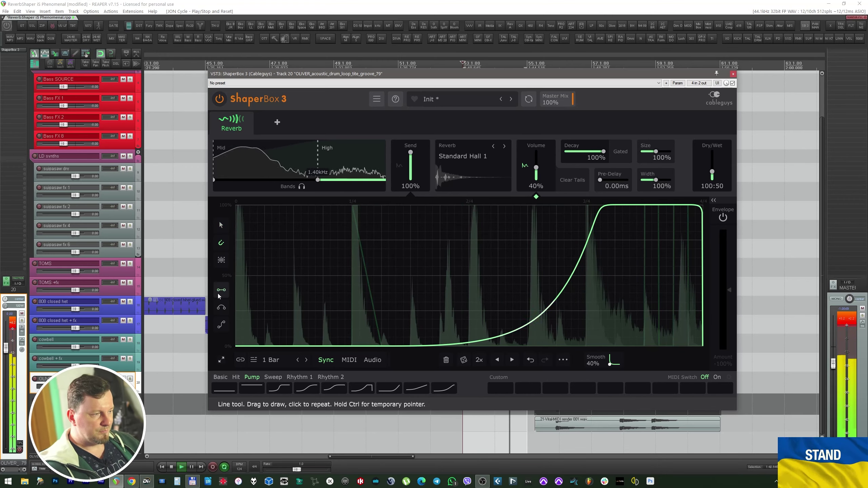
left_click_drag(607, 205, 615, 346)
left_click_drag(607, 205, 688, 205)
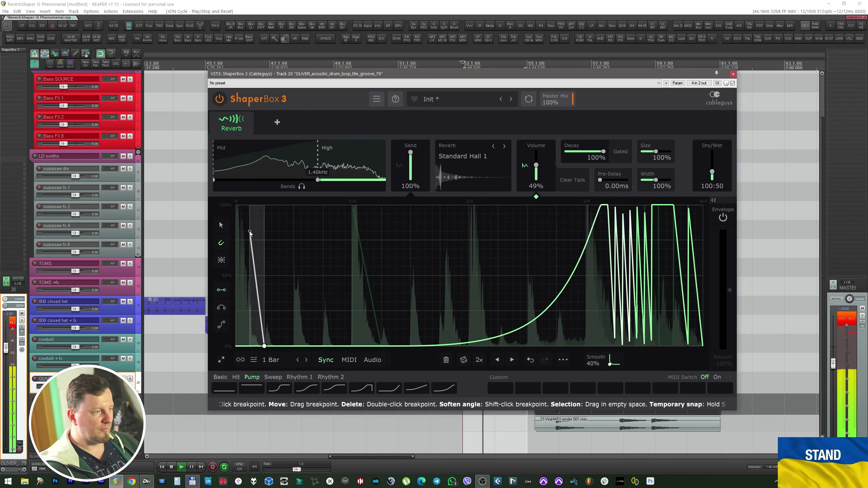
Stop playback, split off a Low band below 152 Hz and assign it the Standard Hall 1 reverb.
key("space")
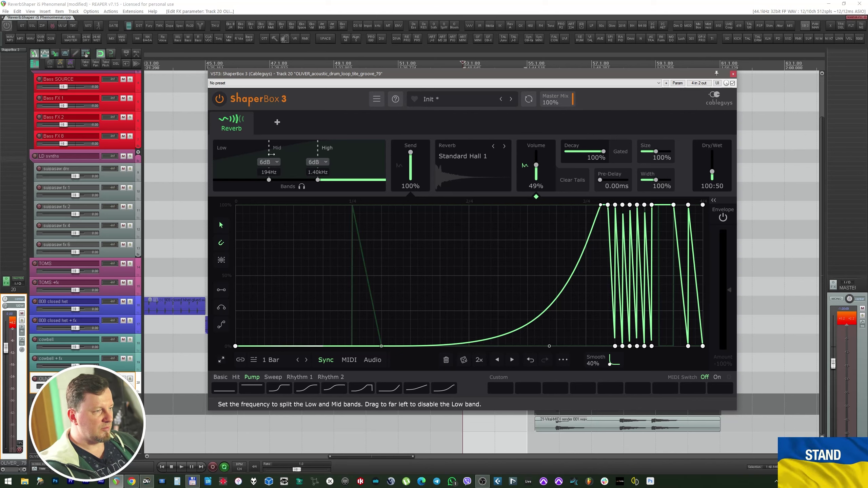
left_click(233, 146)
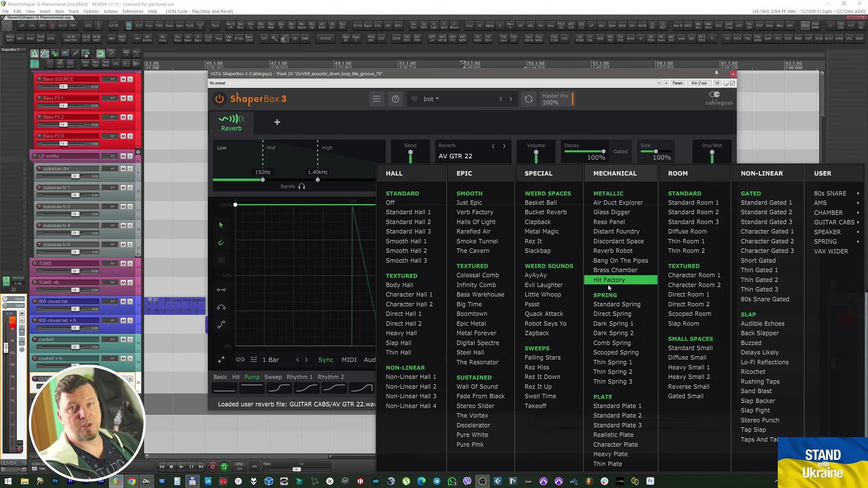
left_click(424, 213)
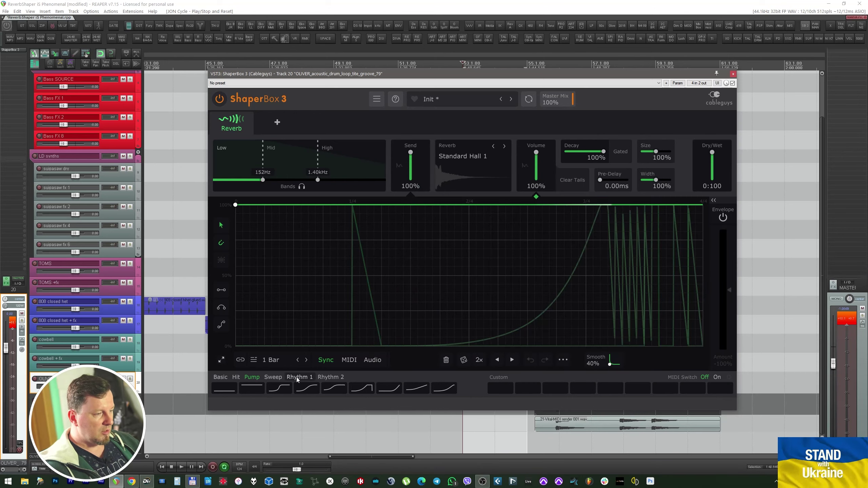
Apply the many-peaked Rhythm 2 preset to the Low band's Volume curve and set Dry/Wet to 100:91 during playback.
left_click(300, 378)
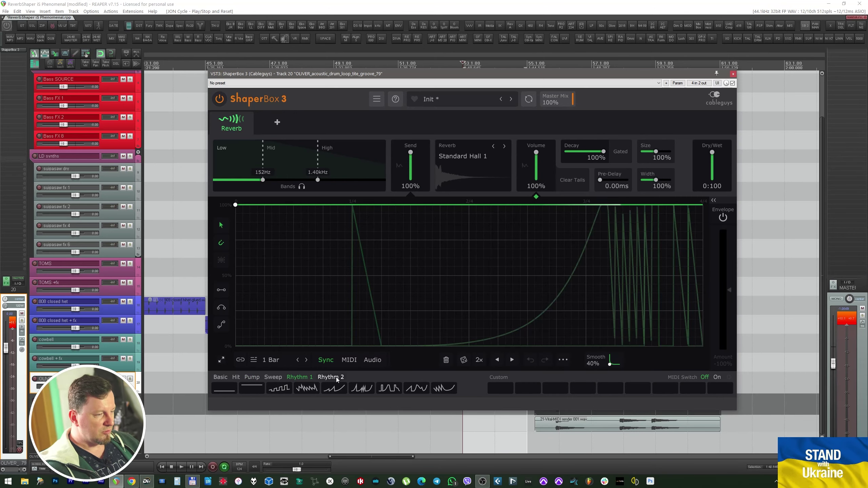
left_click(416, 388)
key("space")
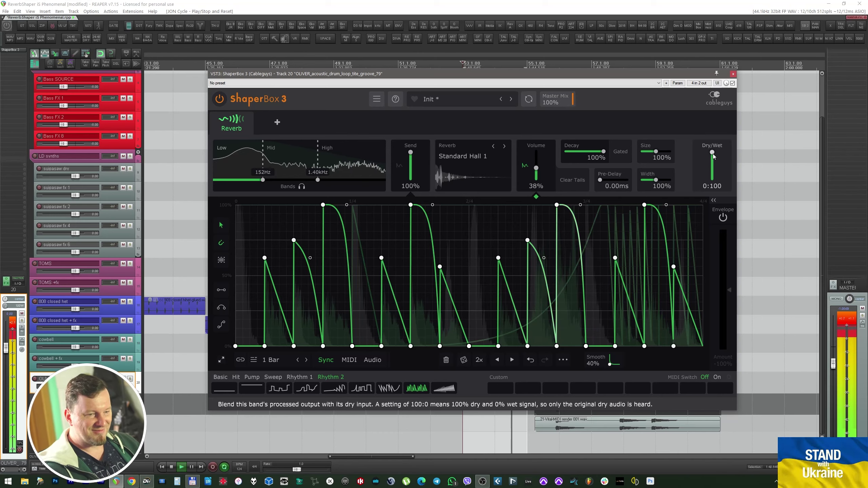
left_click_drag(712, 152, 712, 165)
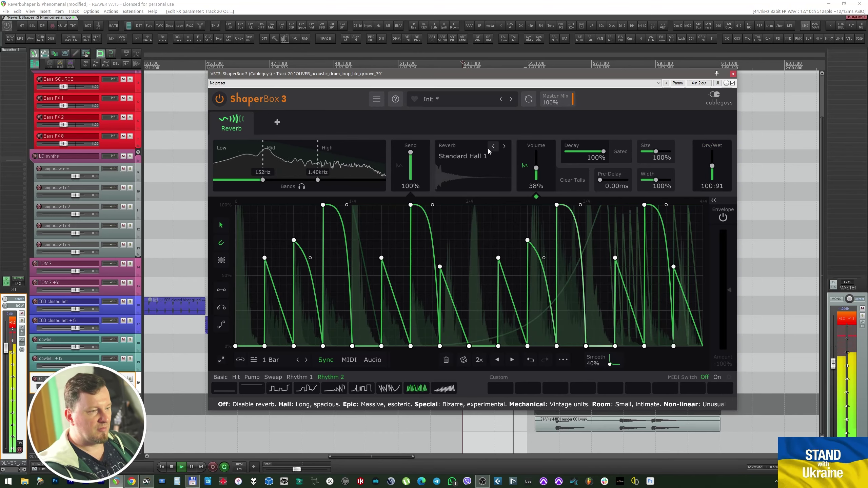
Make the Low band's reverb decay Gated at 1.20 s and enable Clear Tails while auditioning the loop.
key("space")
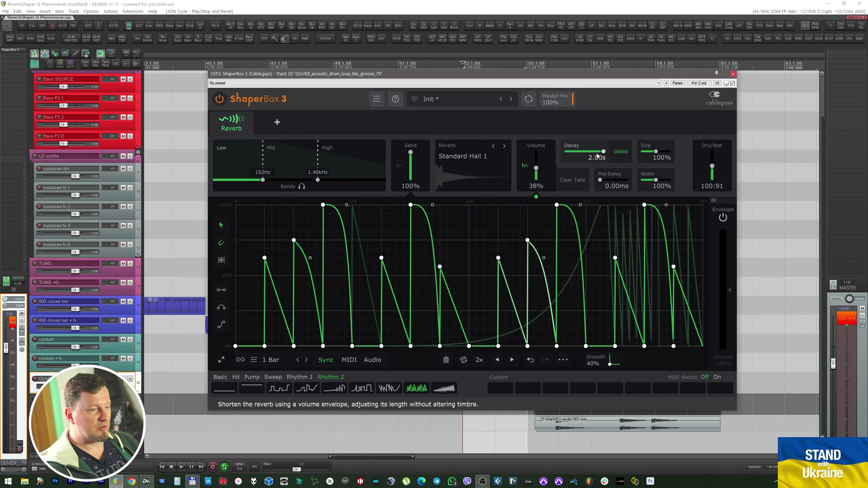
key("space")
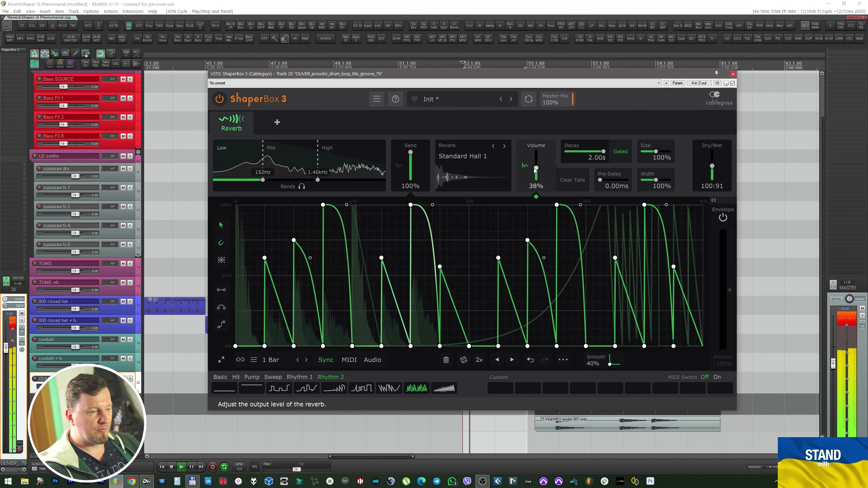
left_click_drag(602, 155, 572, 151)
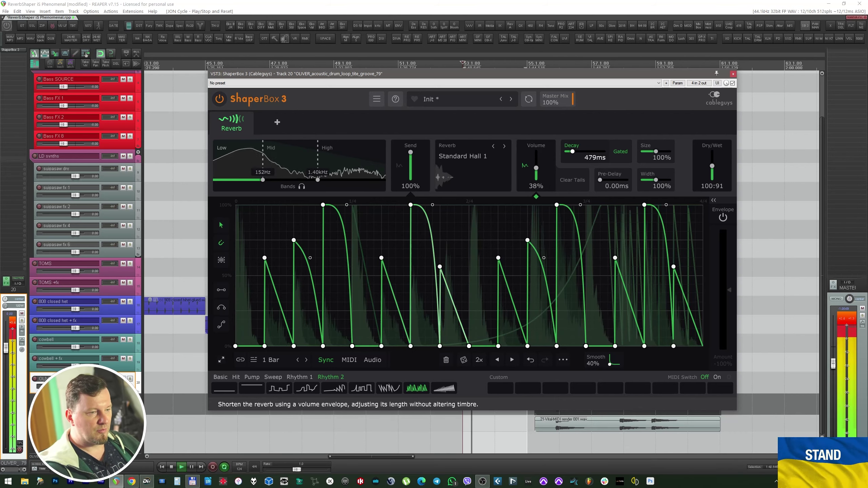
left_click(577, 184)
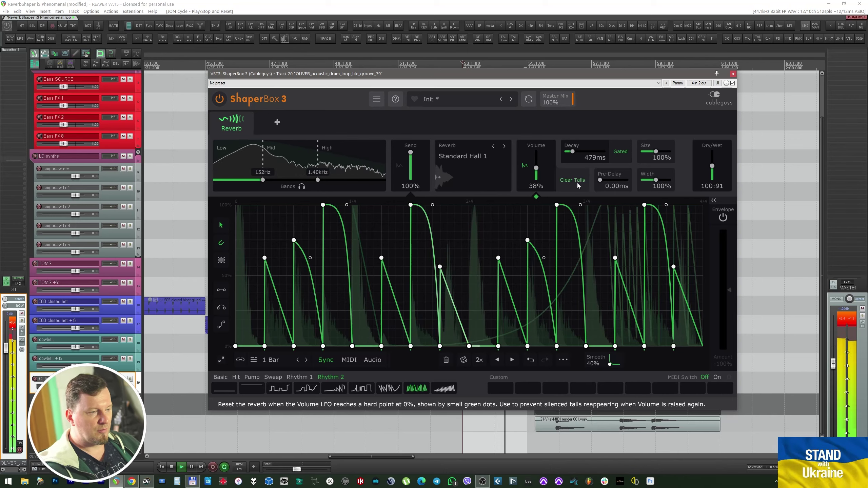
left_click_drag(595, 156, 595, 147)
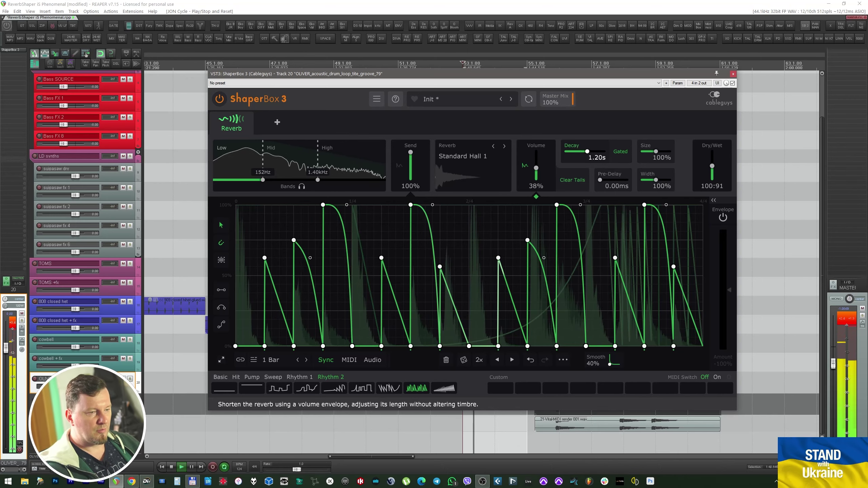
Reset the Low band's reverb Decay to its full 100% length with Gated and Clear Tails switched off, auditioning the loop.
left_click(621, 152)
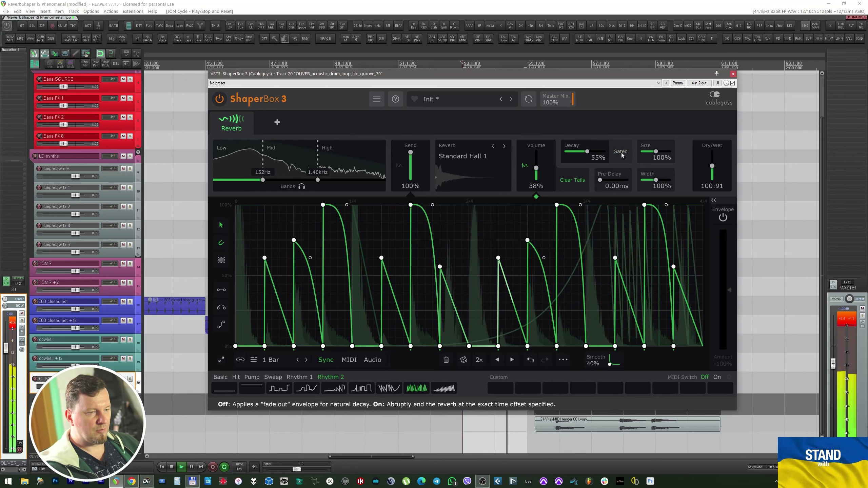
left_click(622, 153)
double_click(586, 153)
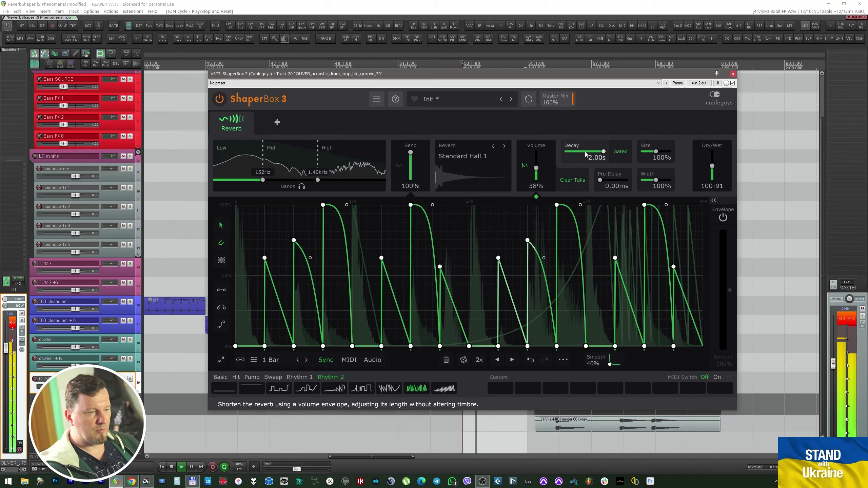
left_click(621, 152)
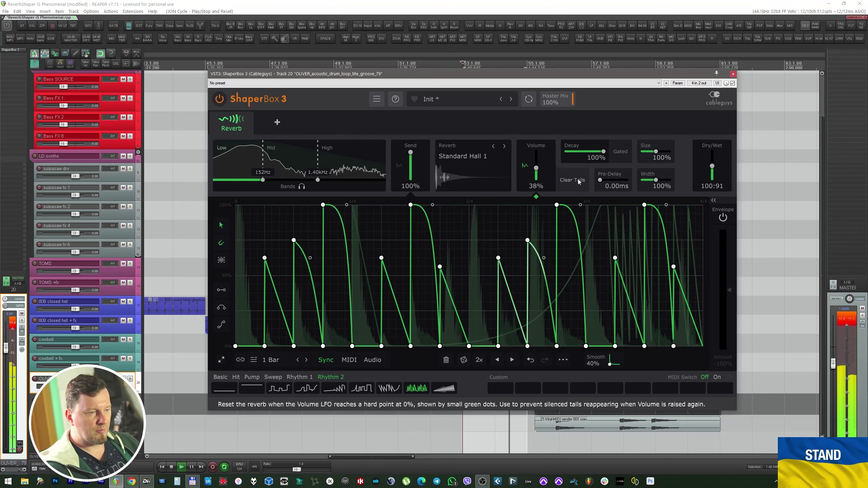
key("space")
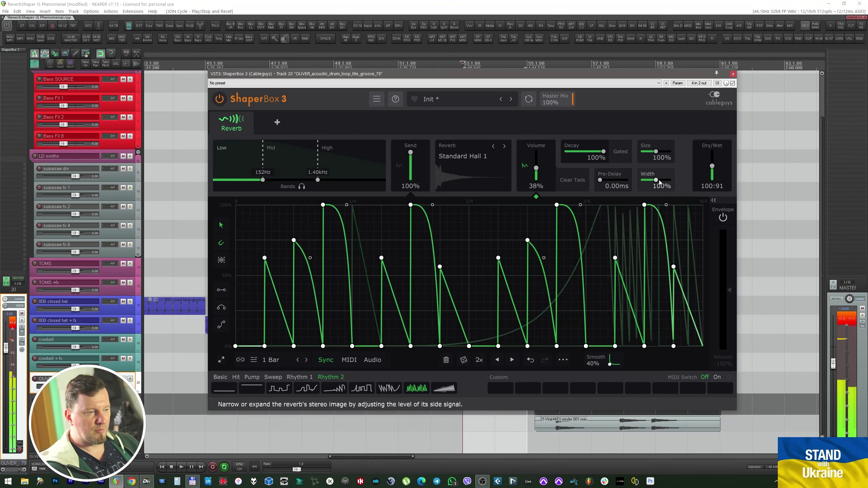
Set the Low band's reverb Width to 200% while auditioning the loop.
key("space")
left_click_drag(659, 179, 669, 179)
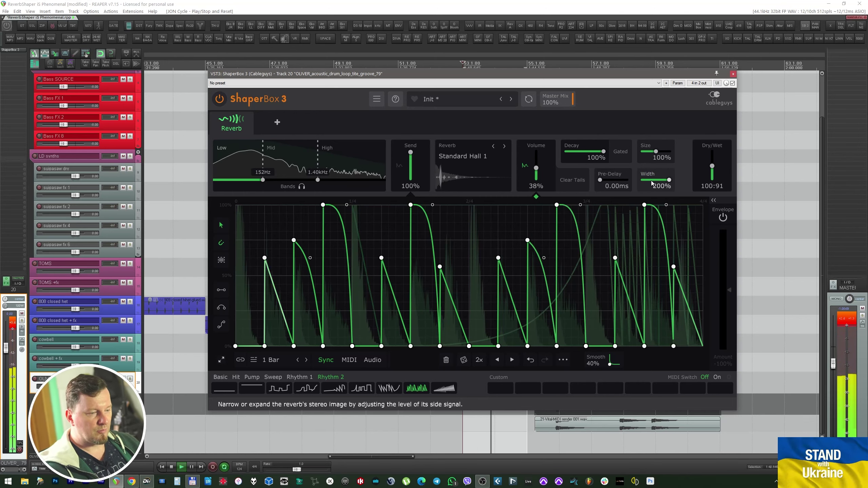
key("space")
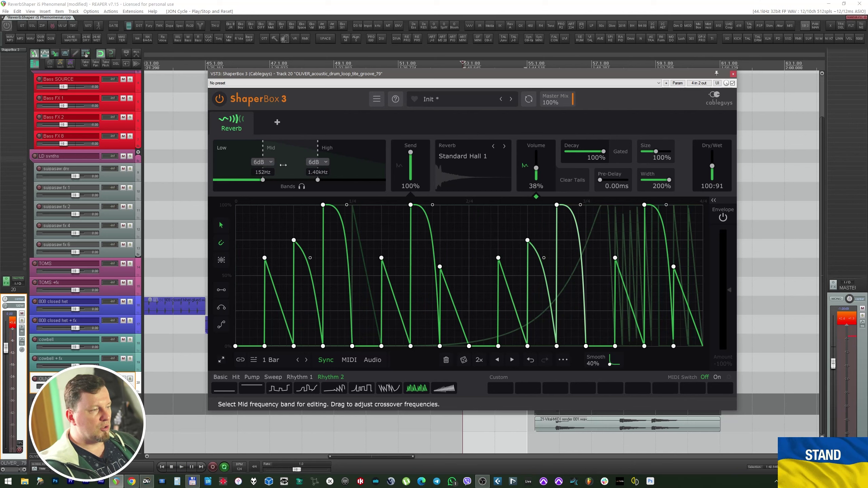
Add the Time shaper with its Half-time preset ahead of the reverb and audition the loop.
left_click(276, 121)
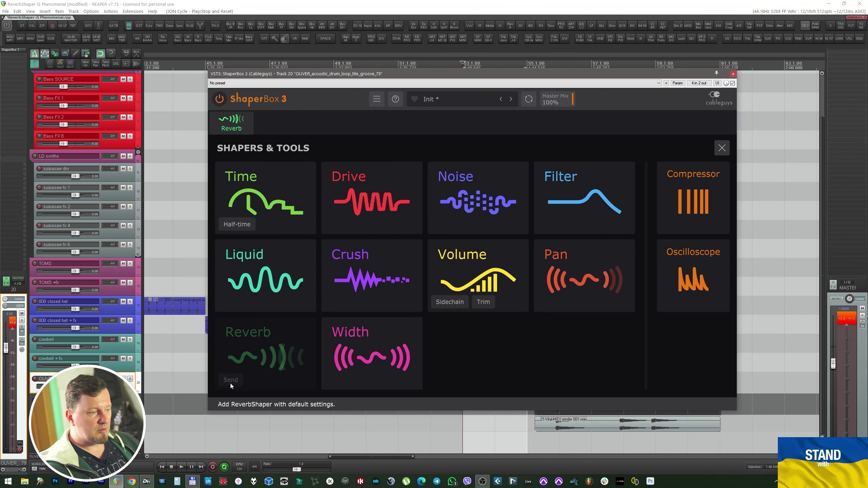
left_click(247, 347)
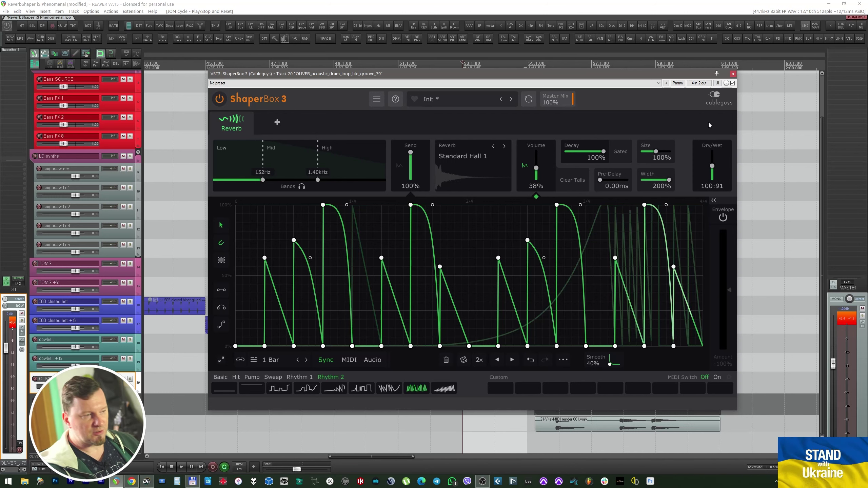
left_click(281, 126)
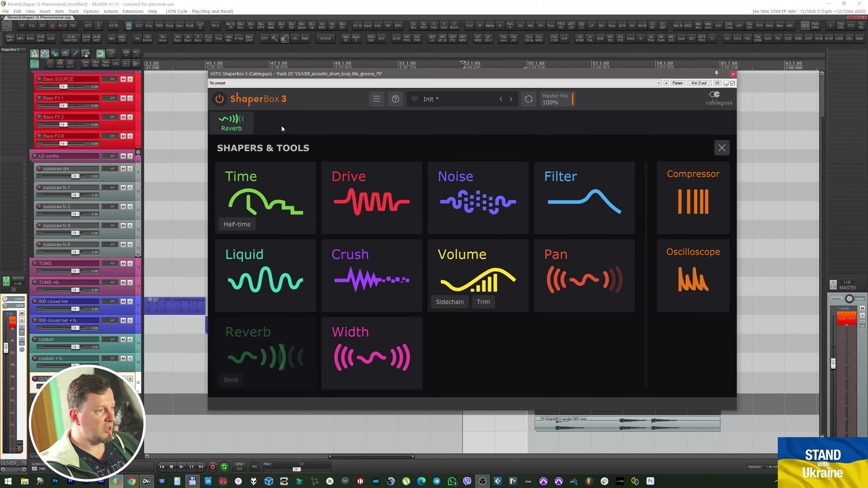
left_click(238, 225)
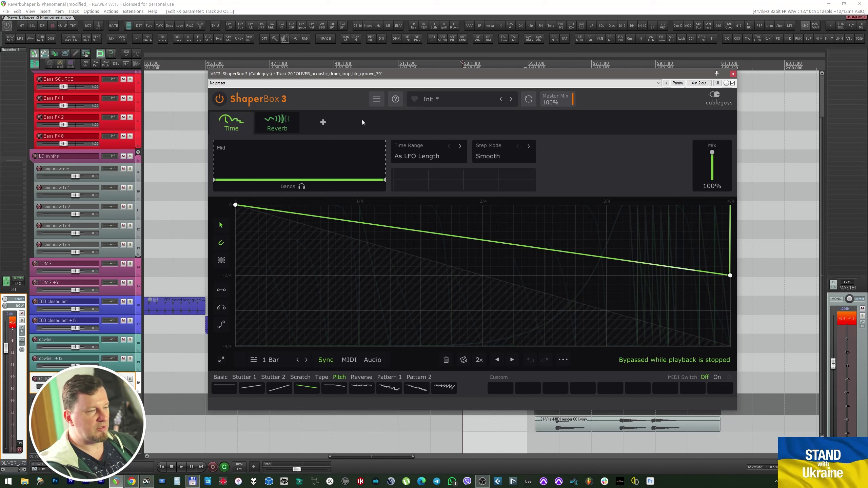
key("space")
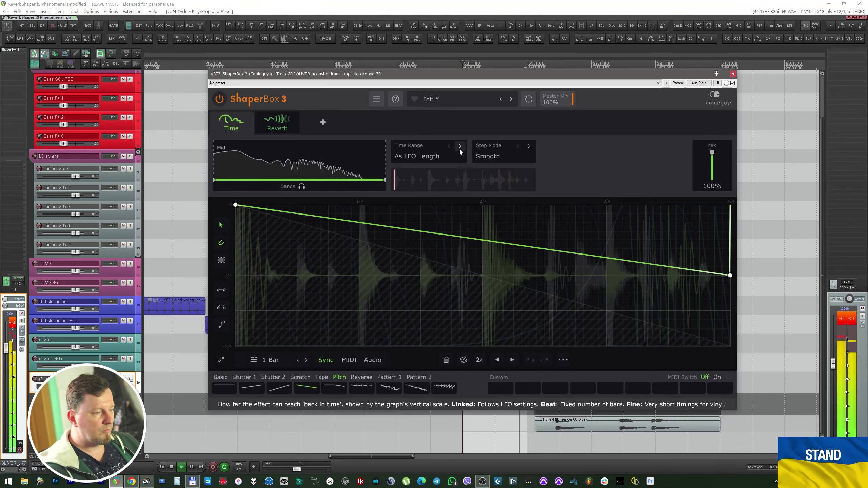
Add the Drive shaper after the reverb and split off its Low band below 165 Hz.
left_click(323, 122)
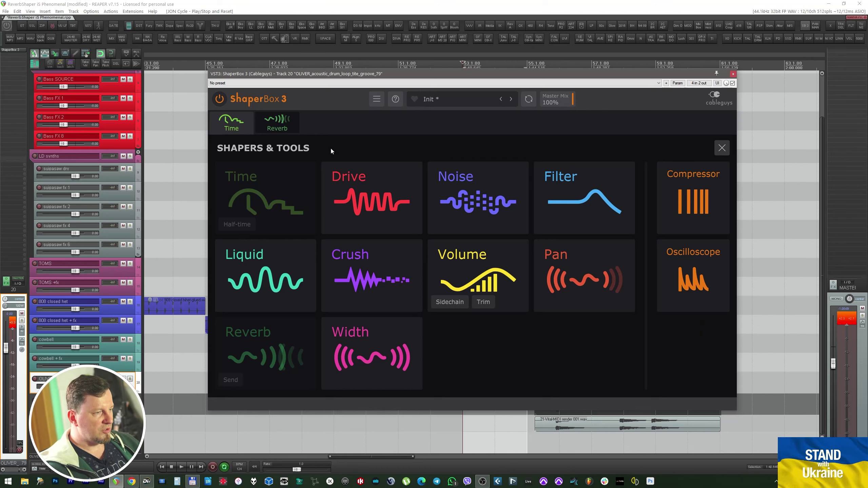
left_click(398, 206)
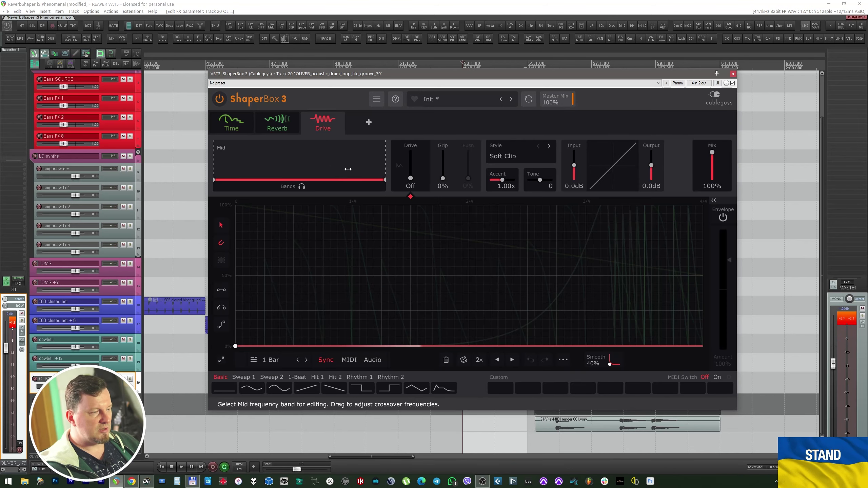
left_click_drag(238, 154, 216, 154)
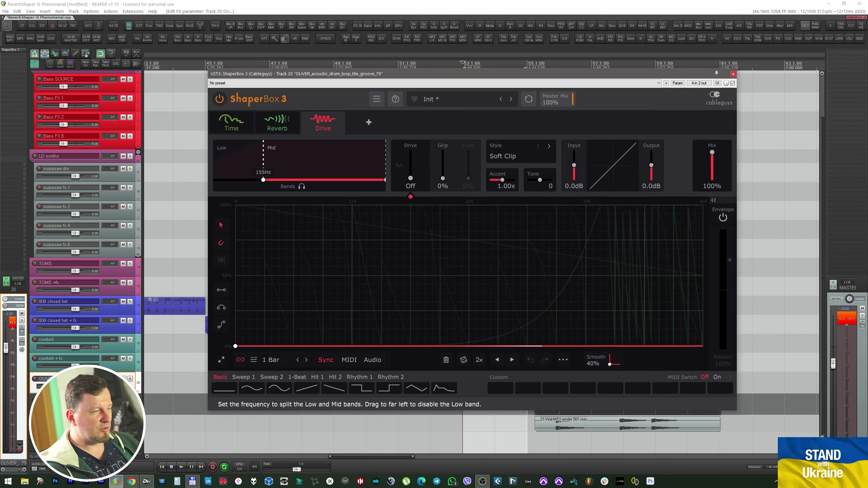
left_click_drag(263, 180, 265, 179)
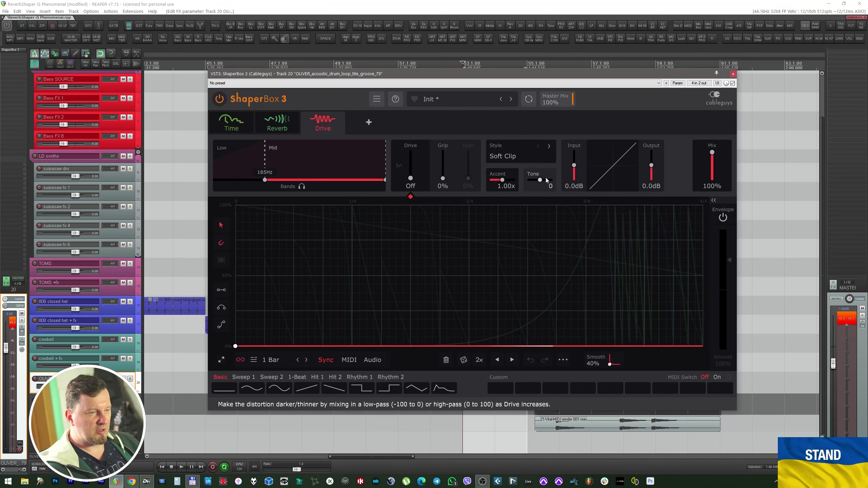
Enable the Drive shaper's Envelope follower, expand its settings and set Amount to 64% while auditioning the loop.
key("space")
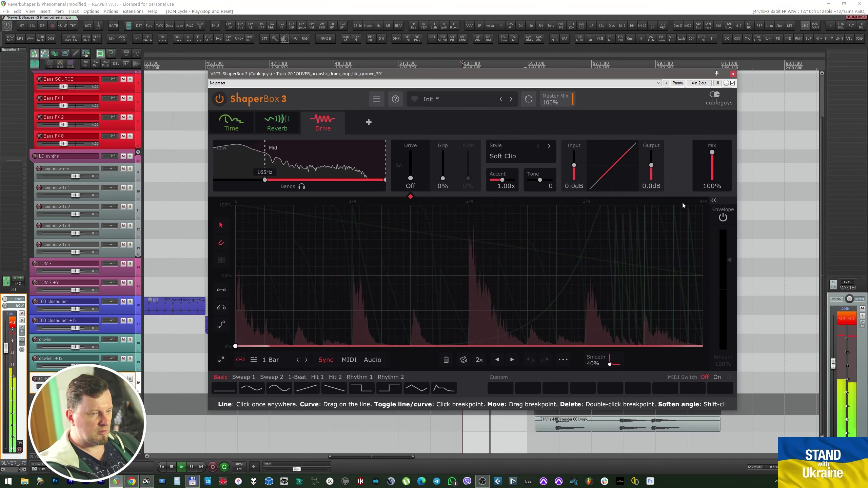
left_click(723, 217)
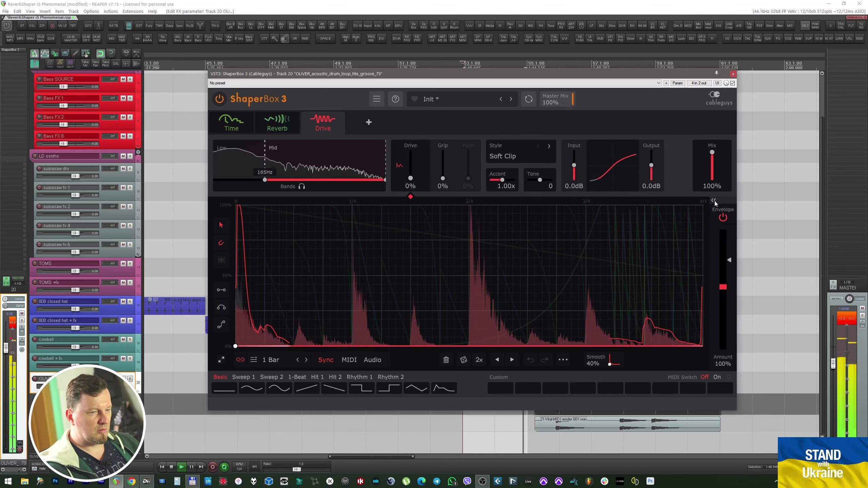
left_click(714, 200)
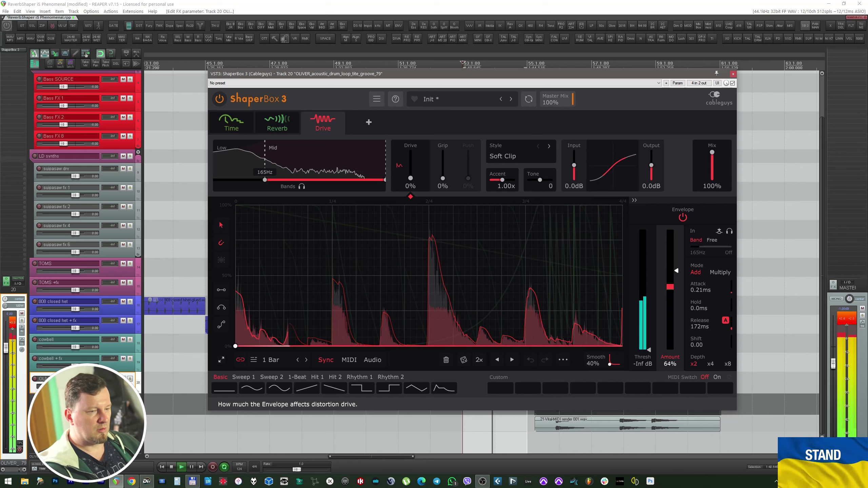
key("space")
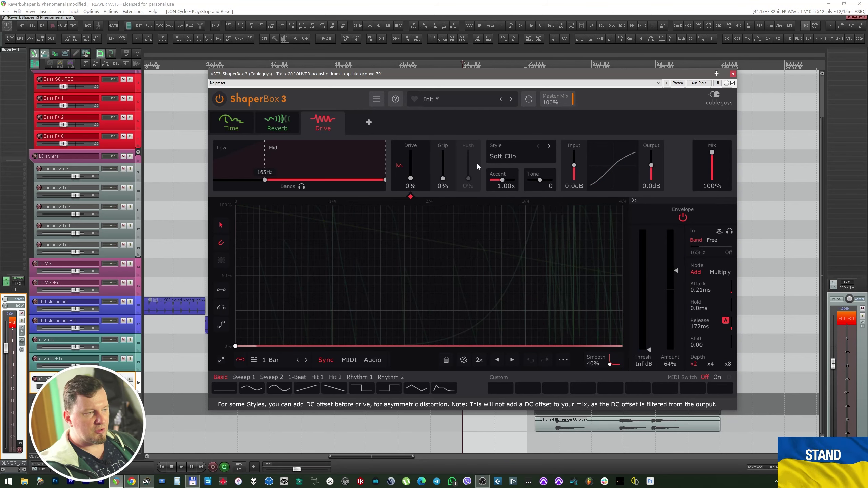
left_click(683, 218)
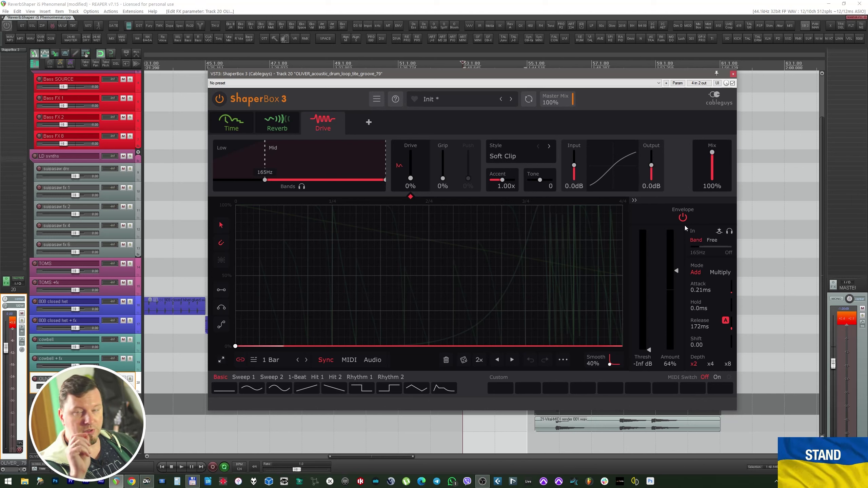
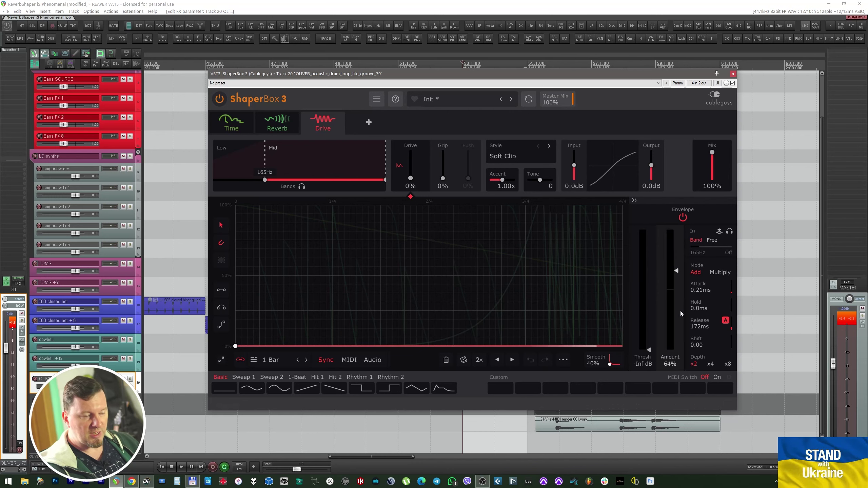
Set the Drive envelope's Amount to 142%, turn off its automatic release and set Release to 89.2 ms while auditioning the loop.
key("space")
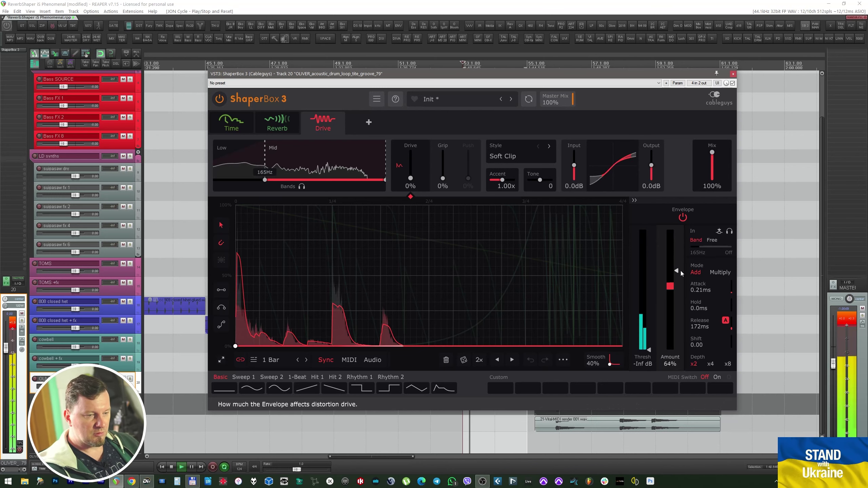
mouse_move(681, 271)
left_mouse_down()
mouse_move(681, 230)
mouse_move(681, 244)
left_mouse_up()
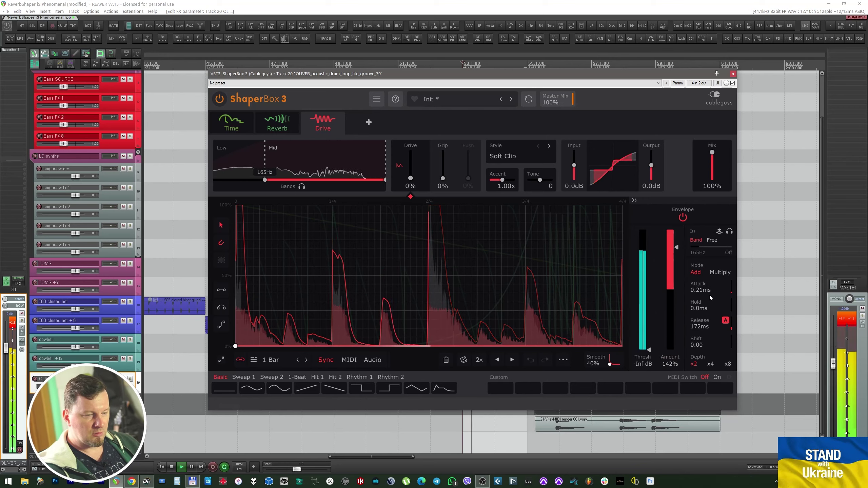
left_click(726, 320)
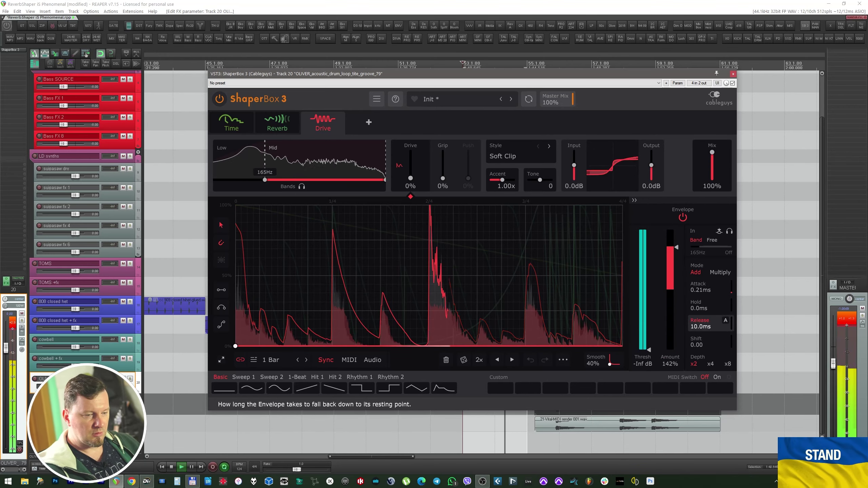
left_click_drag(709, 325, 709, 314)
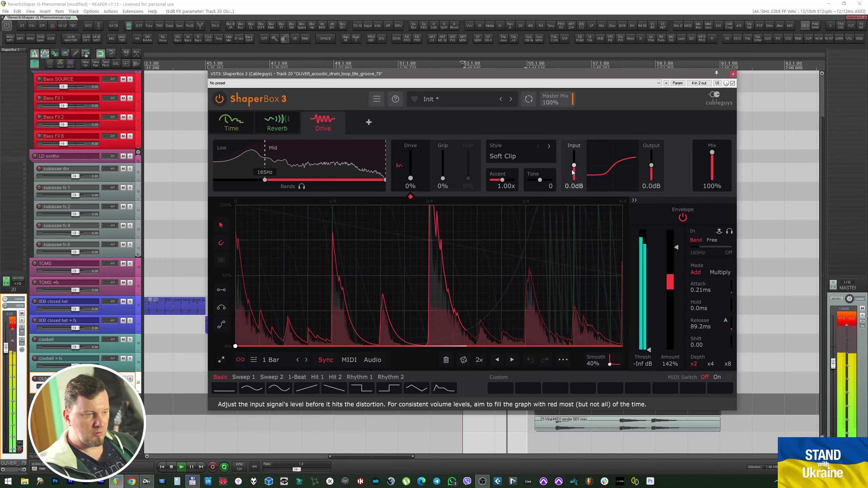
Change the Mid band's drive Style to Smooth Clip, trying a Tone of -47 and resetting it while auditioning the loop.
left_click(549, 147)
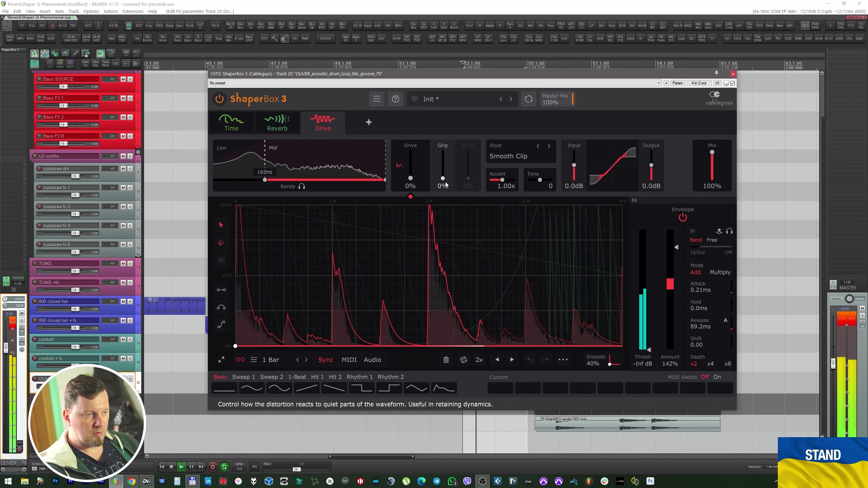
mouse_move(442, 178)
left_mouse_down()
mouse_move(442, 161)
mouse_move(443, 178)
left_mouse_up()
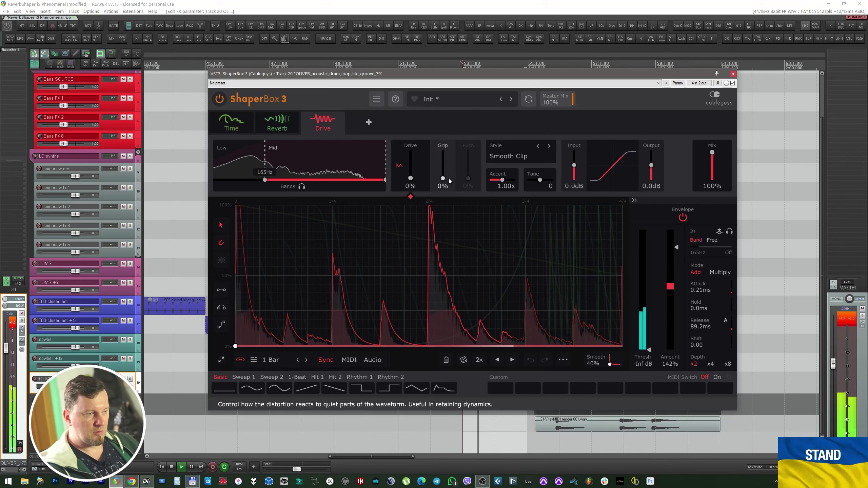
left_click_drag(547, 180, 547, 191)
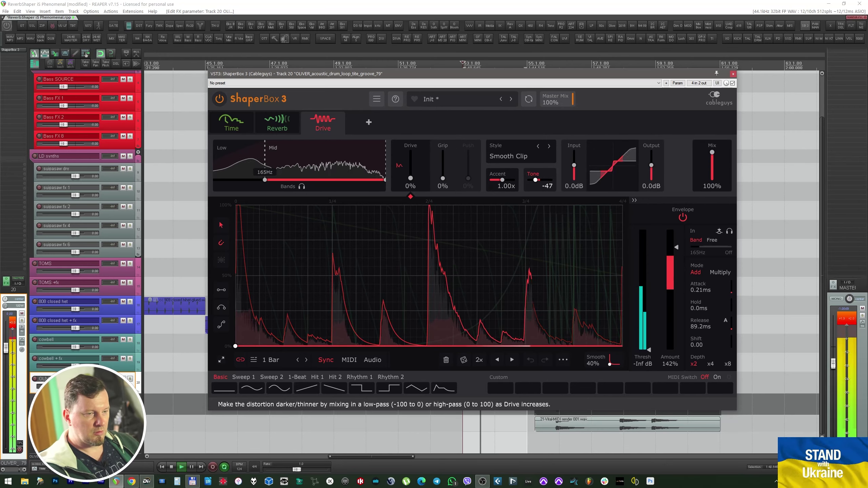
double_click(538, 180)
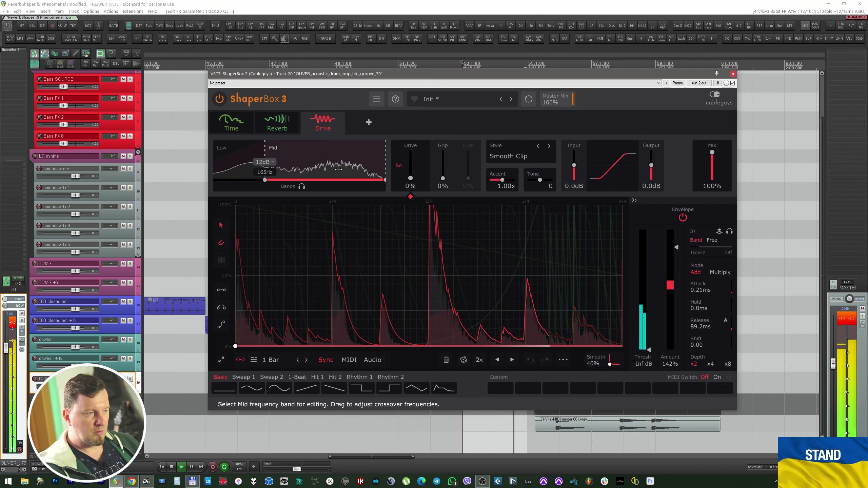
key("space")
Split off the Drive shaper's High band above 2.64 kHz and set its Grip to 47% and Drive to 61%.
left_click_drag(386, 171, 371, 171)
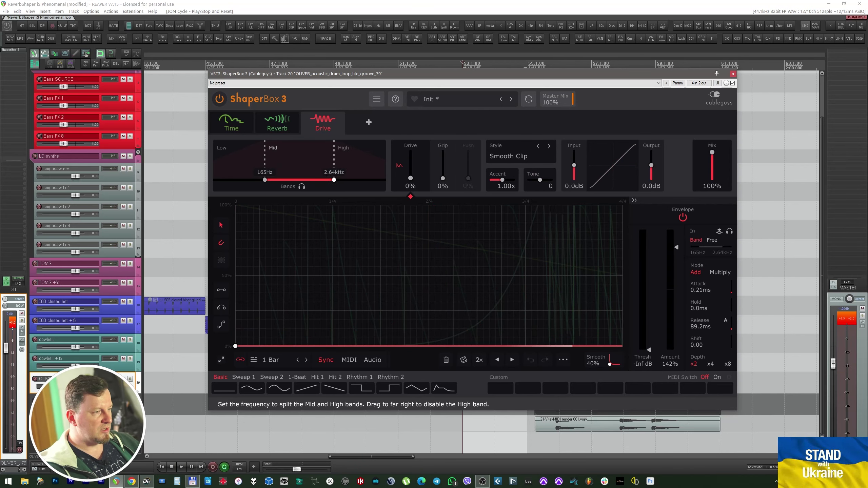
left_click(358, 155)
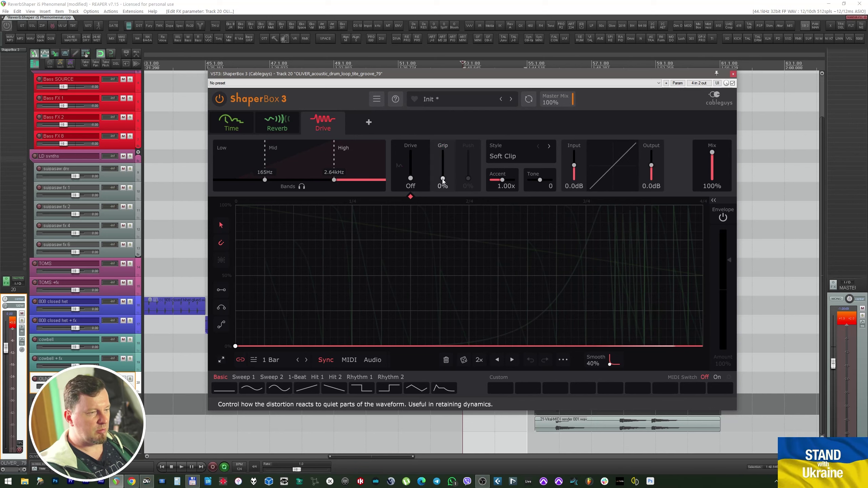
key("space")
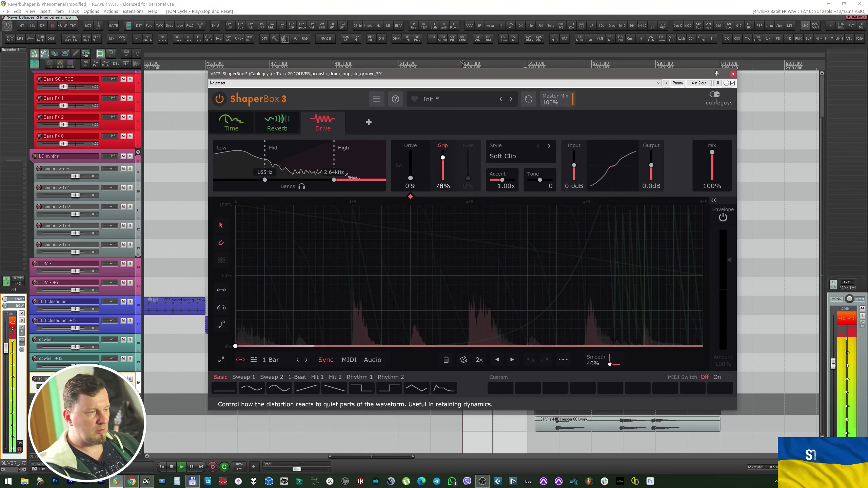
left_click_drag(410, 178, 411, 160)
left_click_drag(435, 251, 435, 260)
key("space")
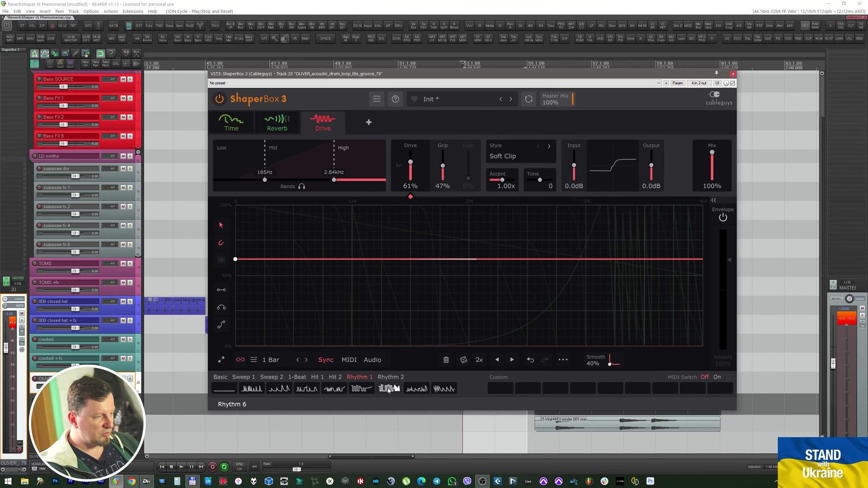
Apply the Rhythm 6 pattern to the High band's Drive and raise its overall level to 51% while auditioning the loop.
left_click(388, 389)
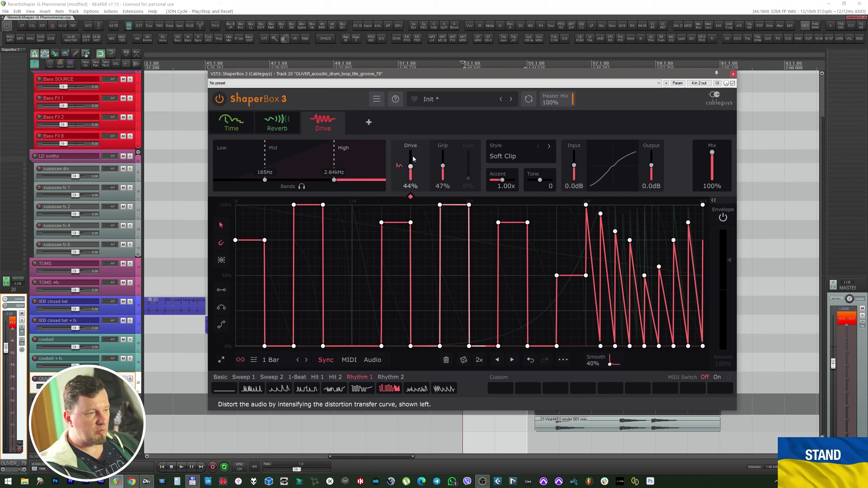
key("space")
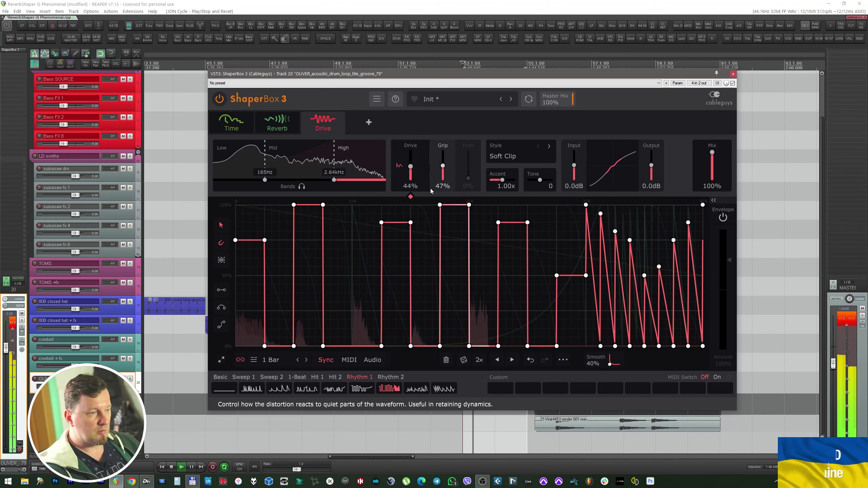
left_click_drag(411, 166, 410, 165)
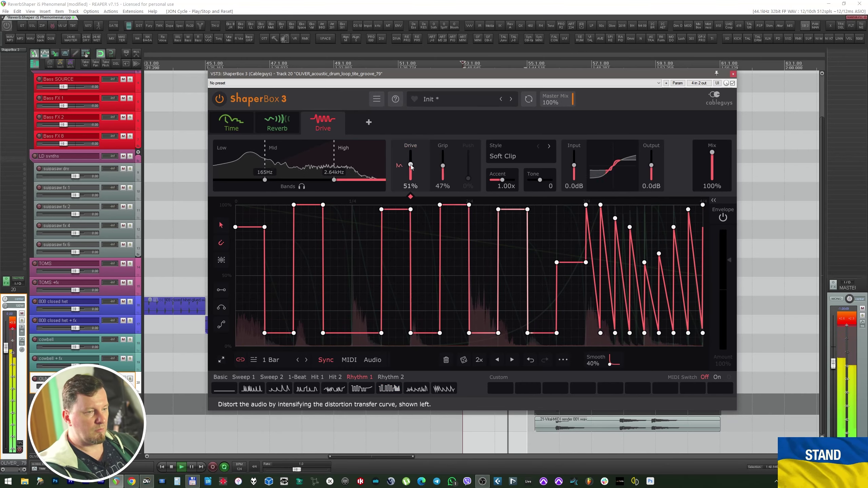
Add the Liquid shaper after Drive, keep its Type on Flanger and audition the loop.
left_click(368, 122)
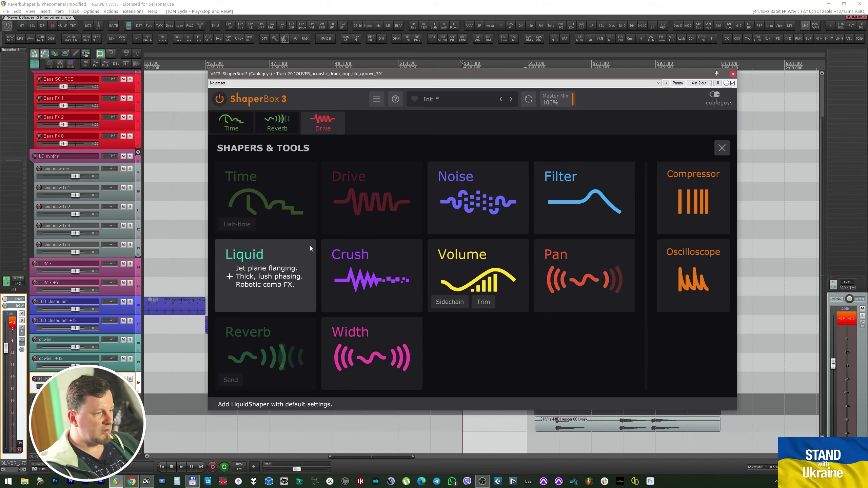
left_click(263, 260)
left_click(423, 161)
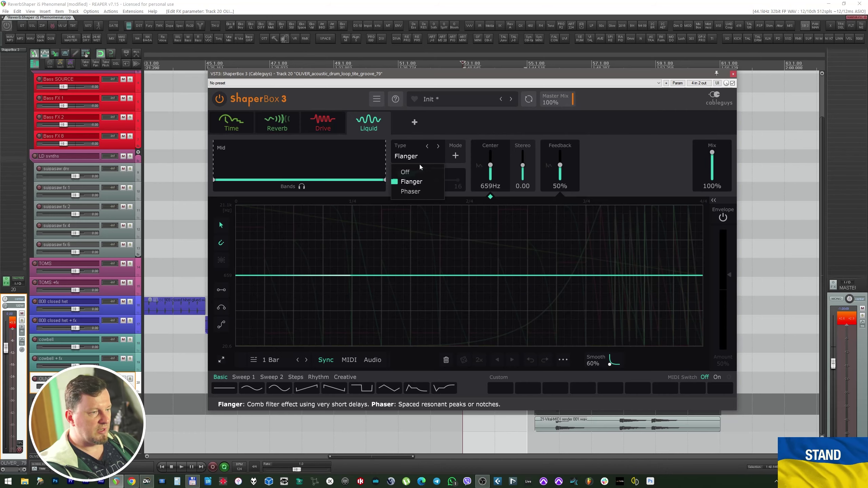
left_click(418, 183)
key("space")
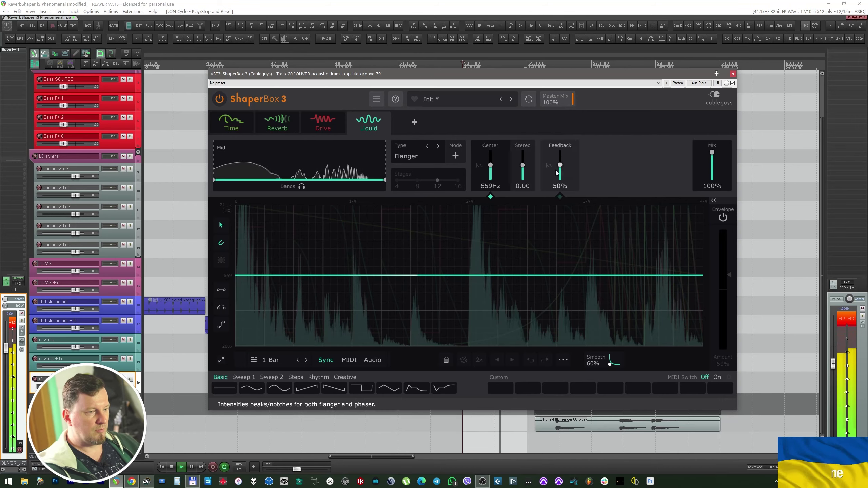
Switch the flanger to negative mode and set its Center to 210 Hz and Feedback to 25%.
left_click(454, 159)
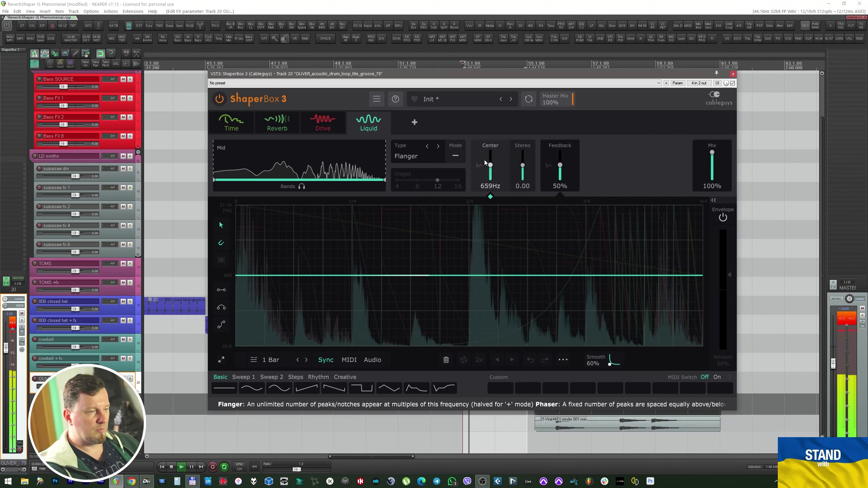
left_click_drag(490, 165, 490, 170)
left_click_drag(560, 165, 560, 171)
Change the Liquid shaper's Type to Phaser and set Center to 683 Hz and Feedback to 0% while auditioning the loop.
left_click(407, 158)
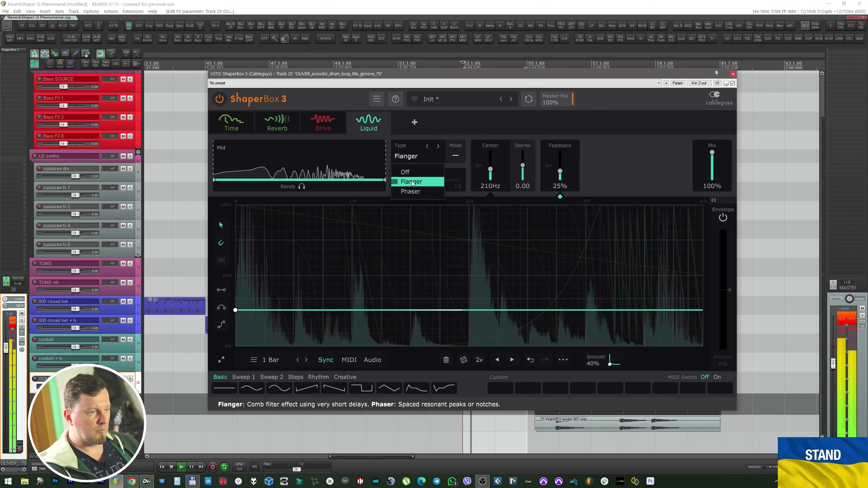
left_click(408, 192)
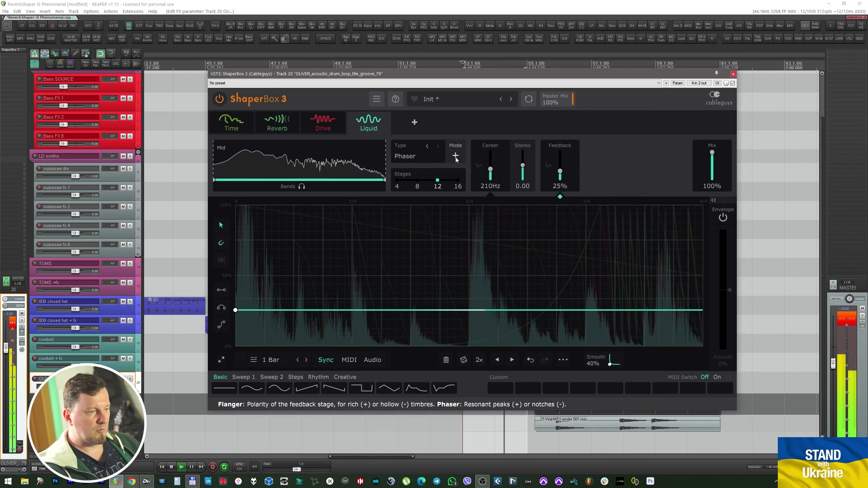
mouse_move(500, 158)
left_mouse_down()
mouse_move(500, 150)
mouse_move(490, 165)
left_mouse_up()
mouse_move(560, 172)
left_mouse_down()
mouse_move(560, 156)
mouse_move(560, 178)
left_mouse_up()
key("space")
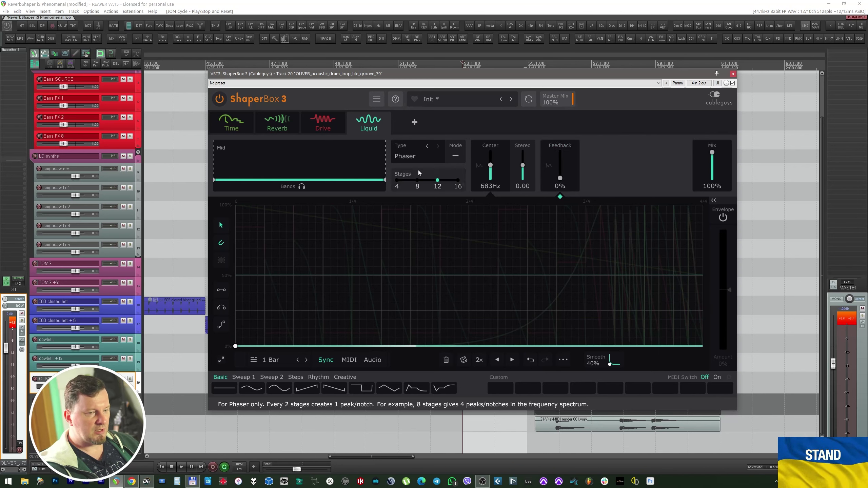
Audition the Creative 7 pattern on the phaser's Feedback, replace it with Creative 8 and set Stereo to 6.14.
left_click(346, 376)
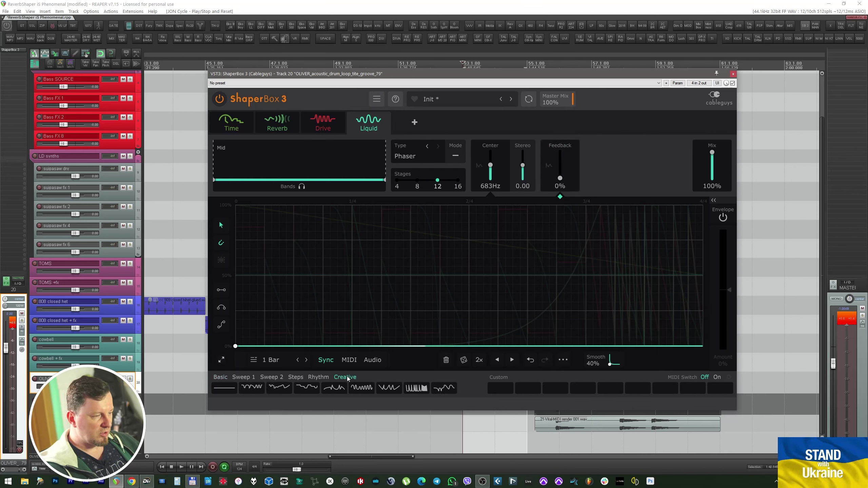
left_click(416, 388)
key("space")
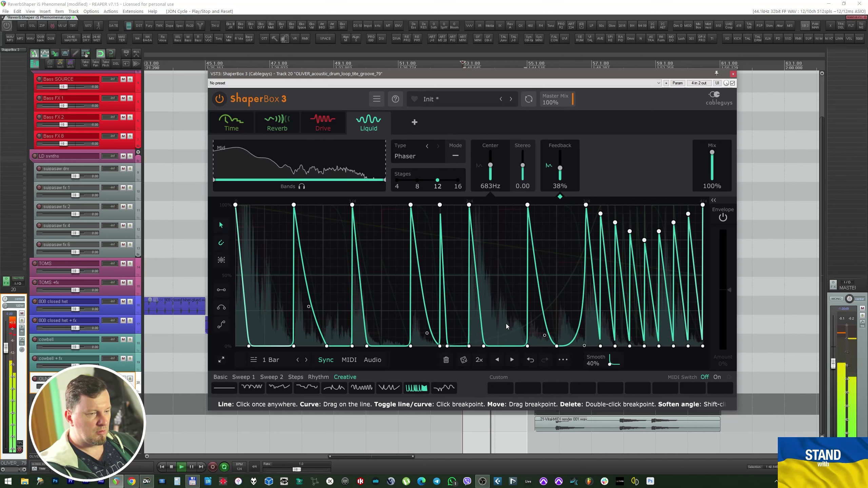
left_click(444, 388)
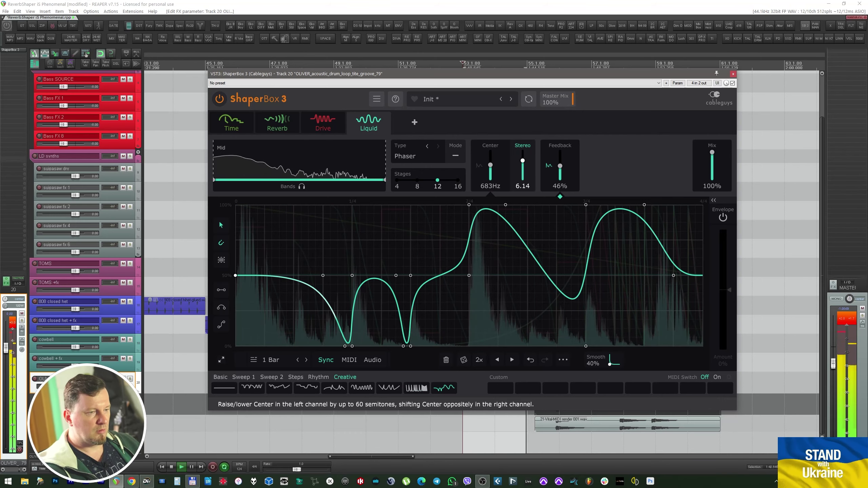
Compare the Liquid shaper's Flanger type with Phaser during playback, ending on Phaser.
left_click(455, 156)
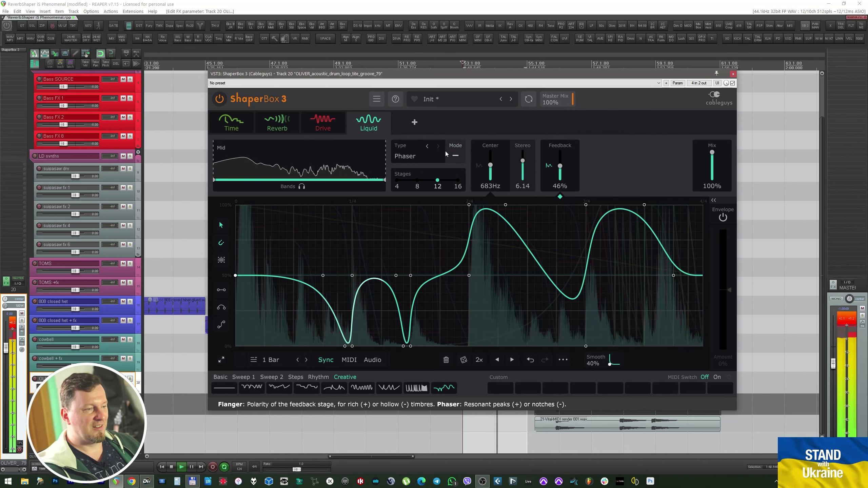
left_click(427, 146)
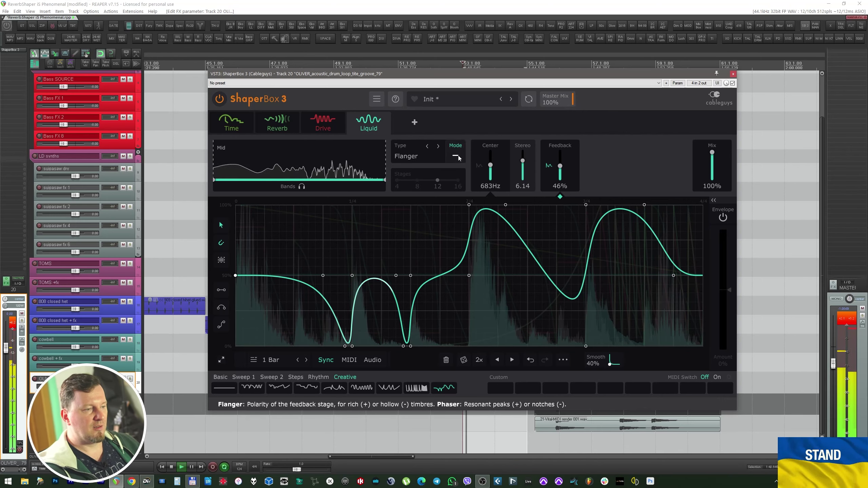
left_click(438, 147)
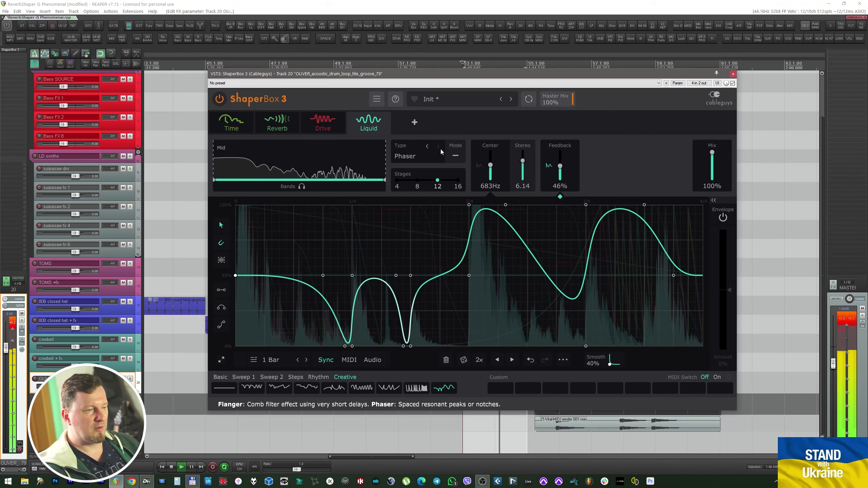
Sweep the phaser's Center down to 20.6 Hz and up to 21.1 kHz while auditioning the loop.
mouse_move(490, 165)
left_mouse_down()
mouse_move(490, 156)
mouse_move(490, 178)
left_mouse_up()
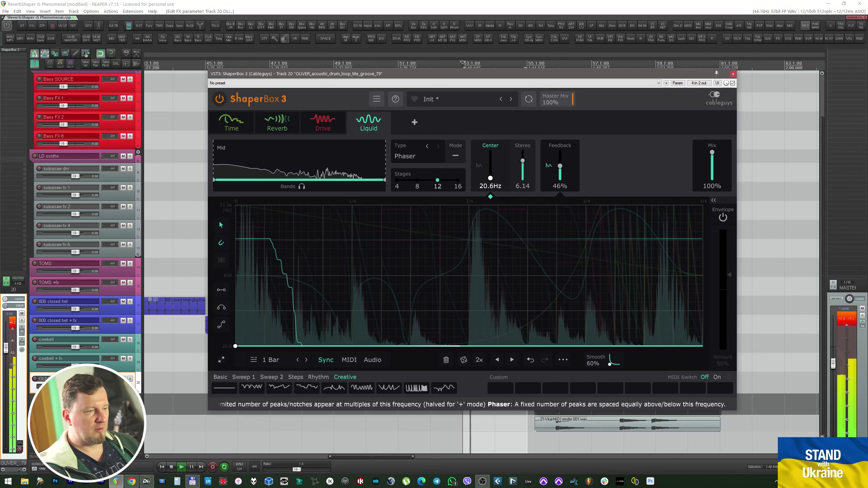
left_click_drag(490, 346, 490, 204)
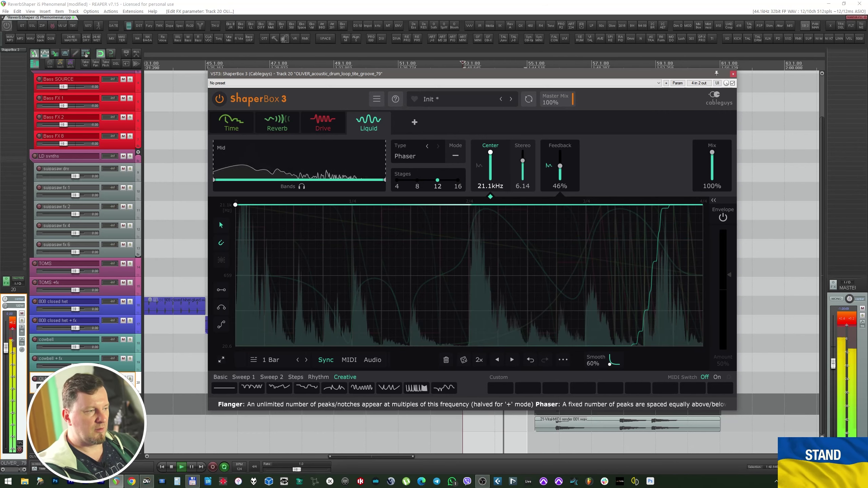
key("space")
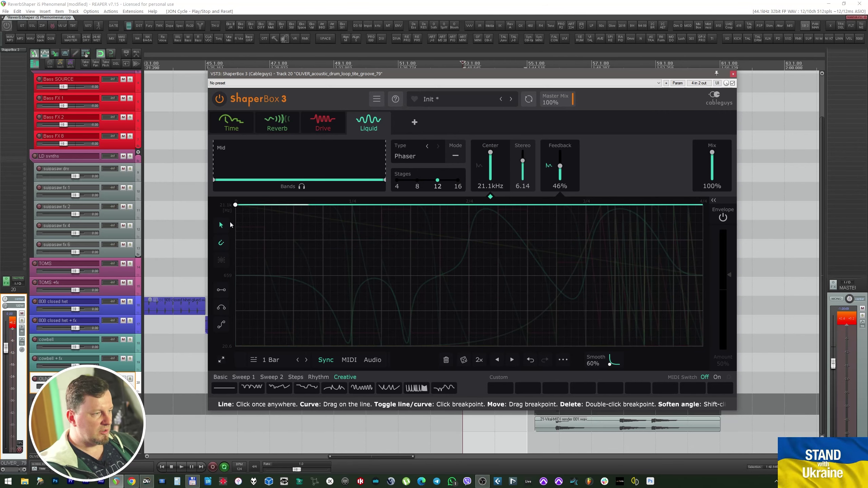
Apply the Creative 8 pattern to the phaser's Center and raise its starting breakpoint to 21.1 kHz while auditioning the loop.
mouse_move(235, 204)
left_mouse_down()
mouse_move(235, 345)
mouse_move(235, 205)
left_mouse_up()
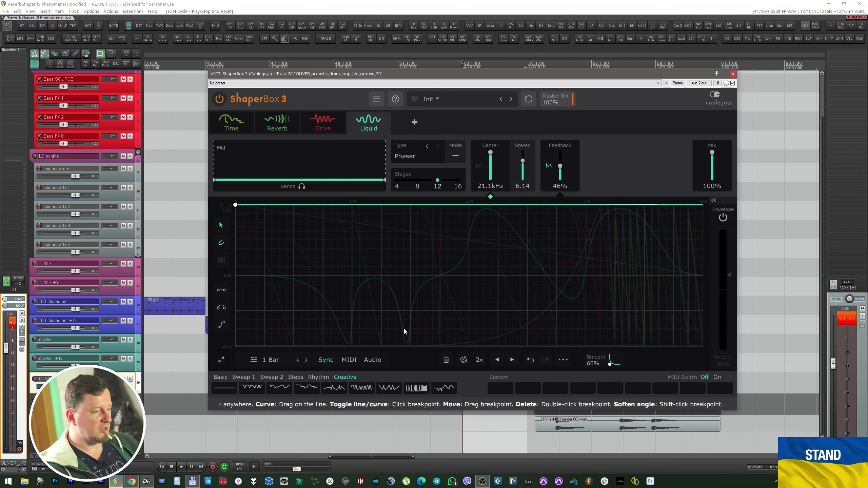
left_click(282, 388)
left_click(260, 388)
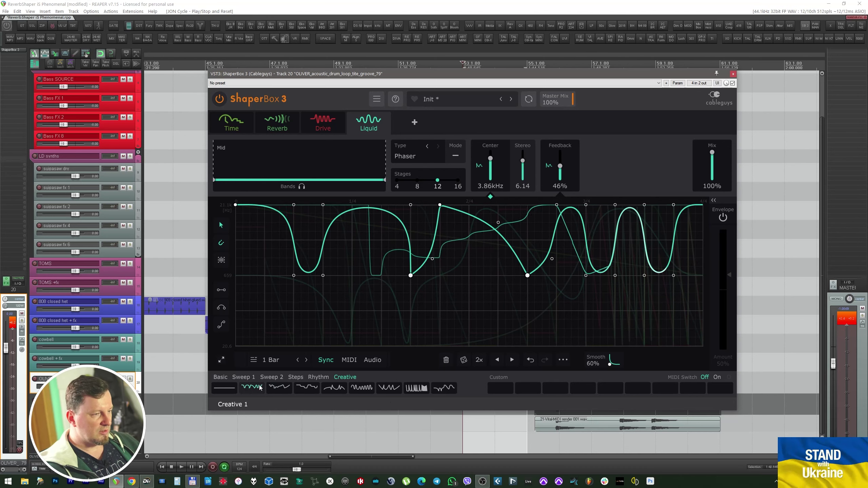
left_click(451, 391)
key("space")
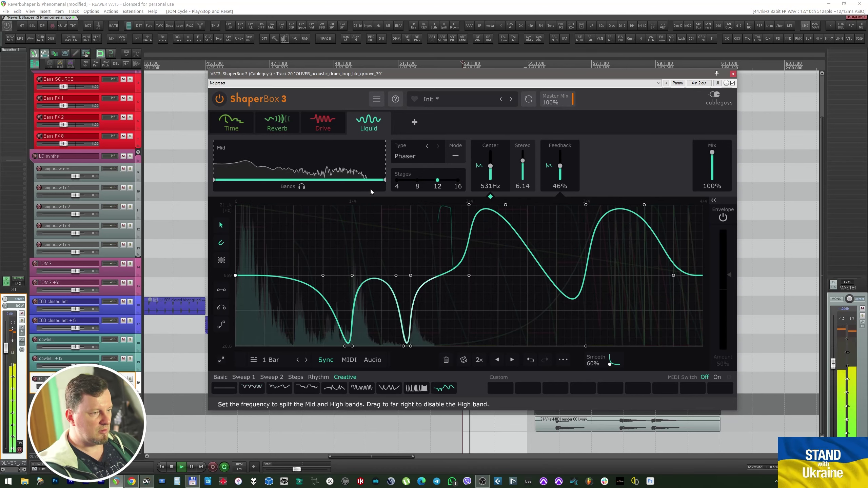
left_click_drag(235, 275, 236, 205)
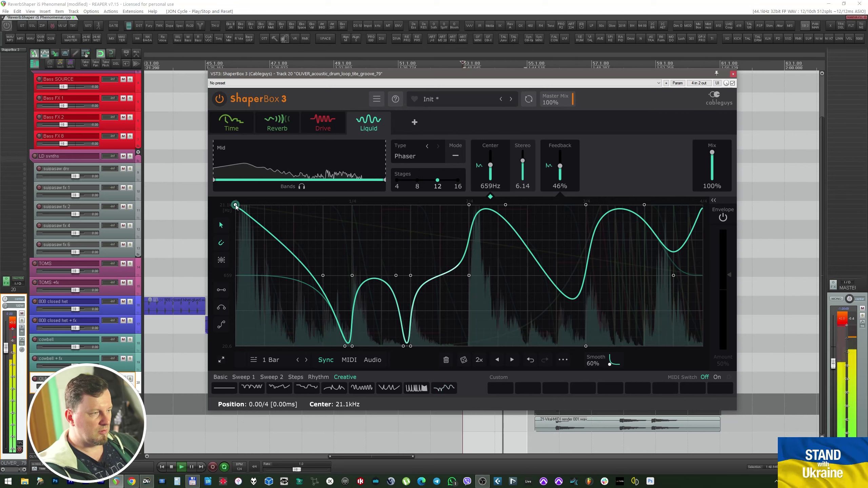
Raise the first curve handle of the phaser's Center to maximum and limit the phaser to a Mid band between 166 Hz and 734 Hz.
left_click_drag(323, 275, 322, 205)
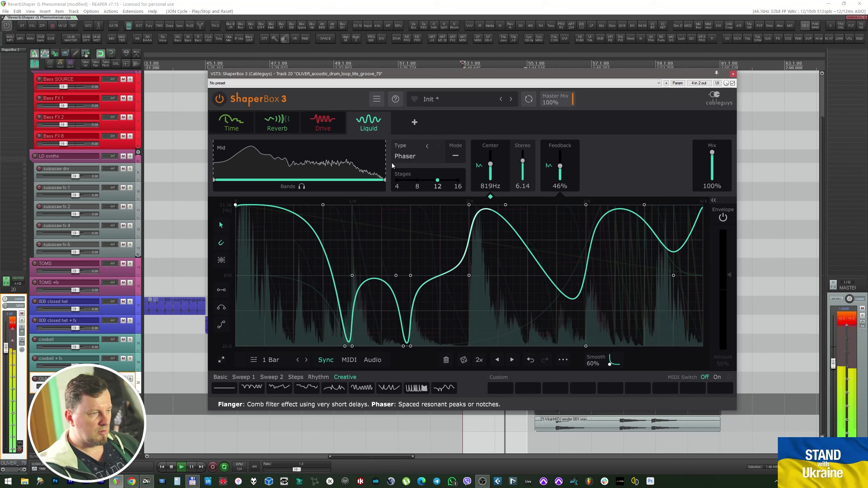
key("space")
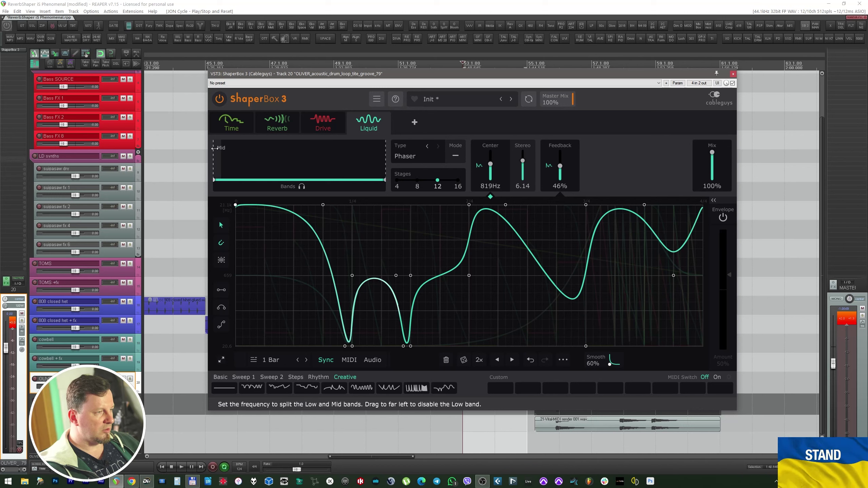
left_click_drag(292, 180, 283, 180)
left_click_drag(385, 180, 307, 167)
key("space")
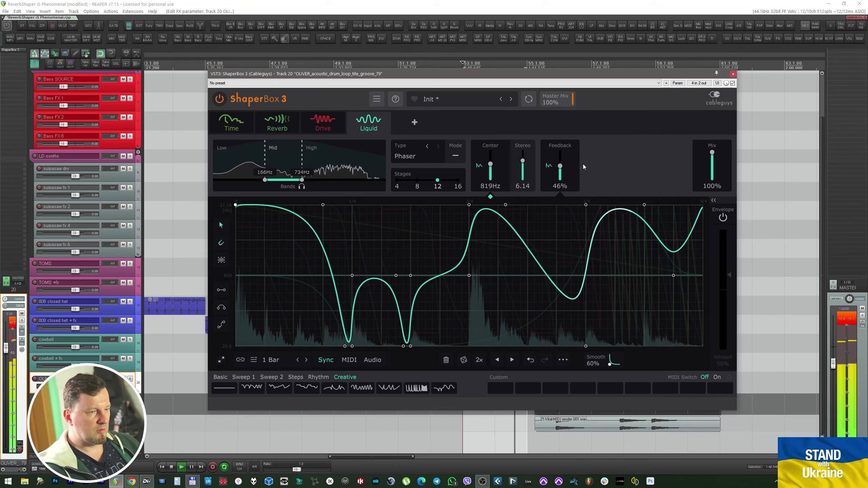
Set the phaser's Feedback to 61% and its Stages to 4 while the loop plays.
left_click(561, 167)
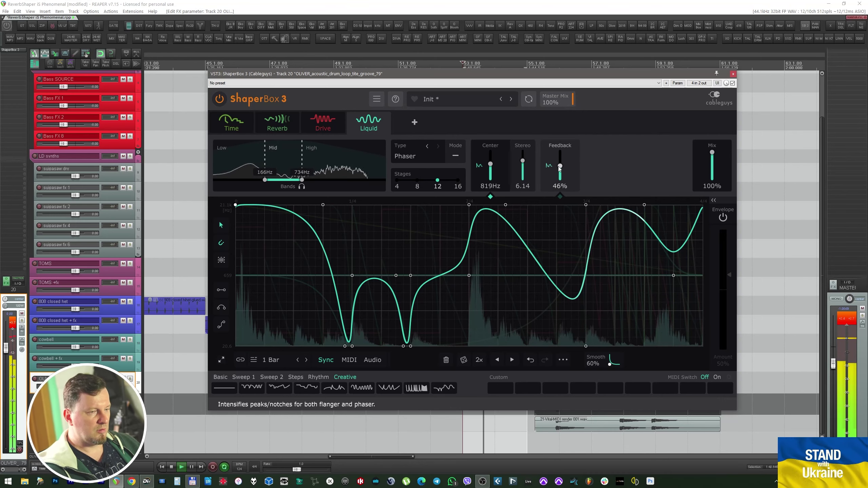
left_click_drag(560, 167, 560, 162)
left_click_drag(431, 183, 458, 180)
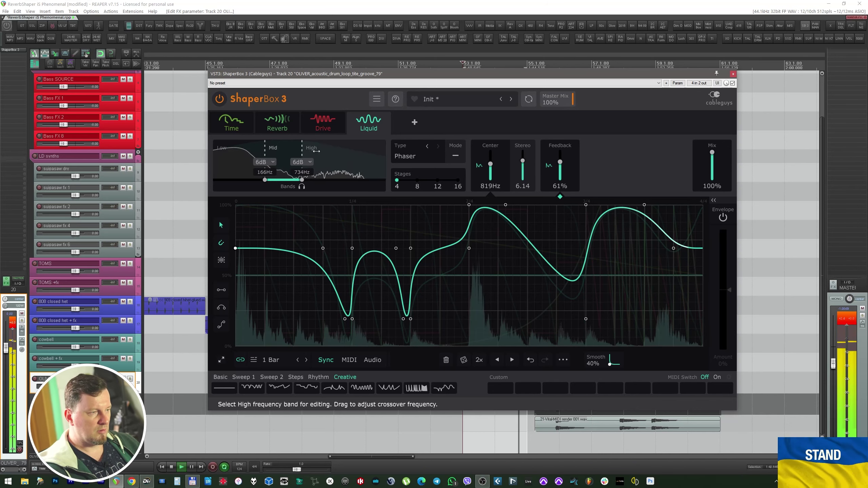
Raise the phaser's Mid/High crossover to 1.13 kHz, then set Center to 553 Hz in plus mode while auditioning the loop.
left_click_drag(302, 180, 312, 179)
left_click_drag(490, 165, 490, 165)
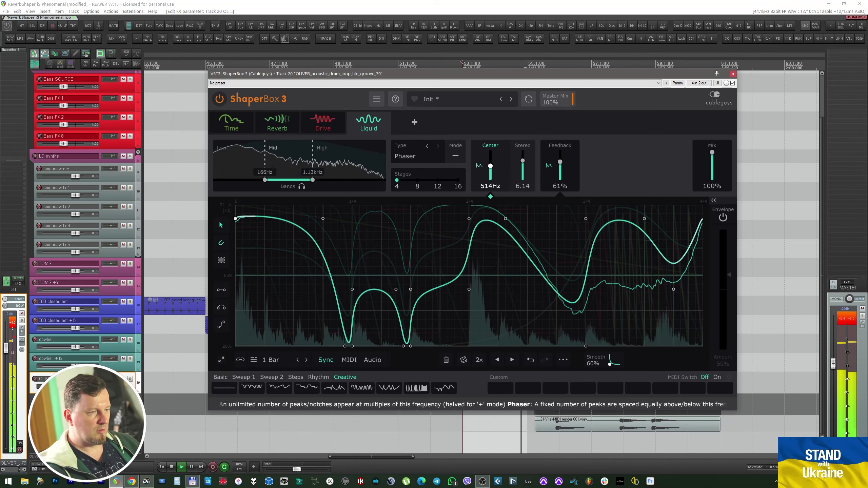
left_click(456, 156)
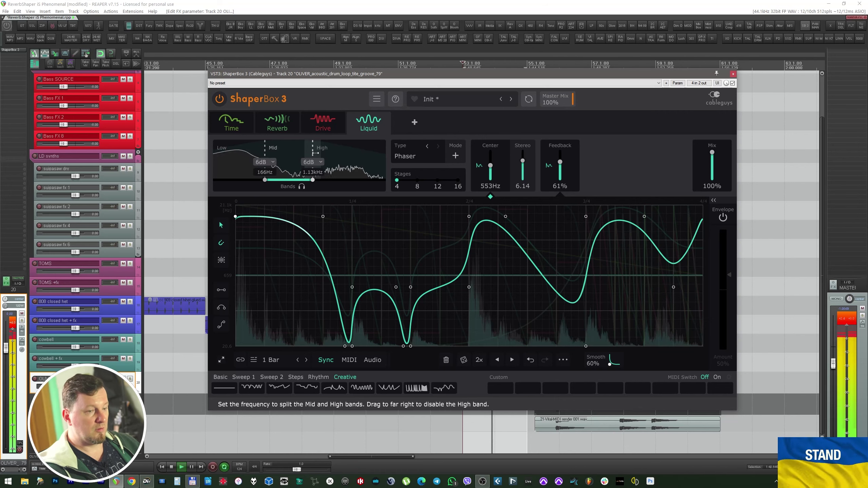
key("space")
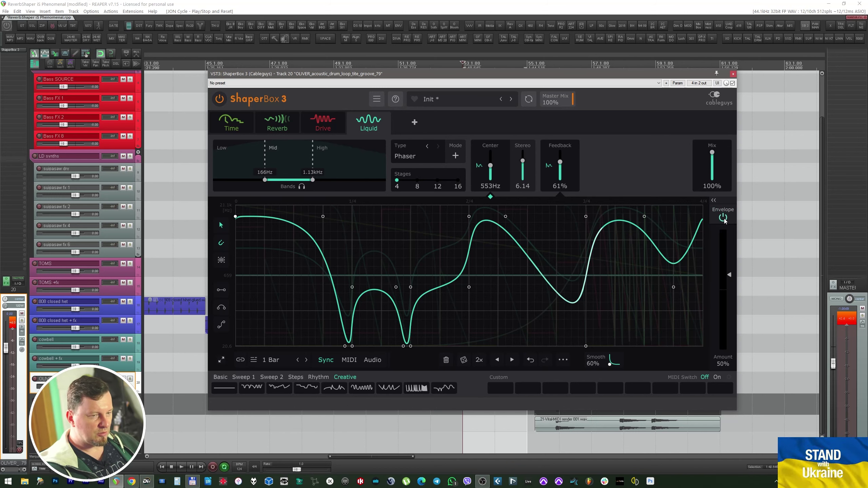
Expand the phaser's Envelope settings and audition different Amounts on Center, ending at -47%.
left_click(714, 200)
key("space")
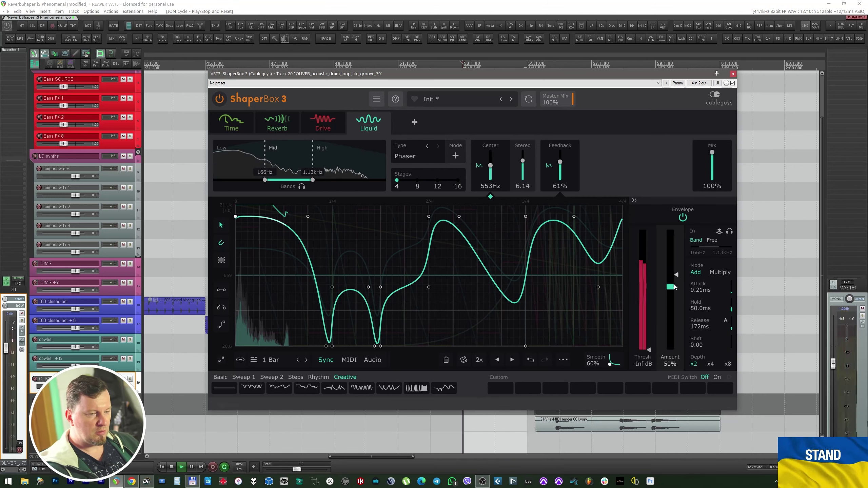
mouse_move(675, 275)
left_mouse_down()
mouse_move(676, 263)
mouse_move(676, 275)
left_mouse_up()
left_click_drag(670, 364, 670, 429)
left_click_drag(676, 332, 675, 304)
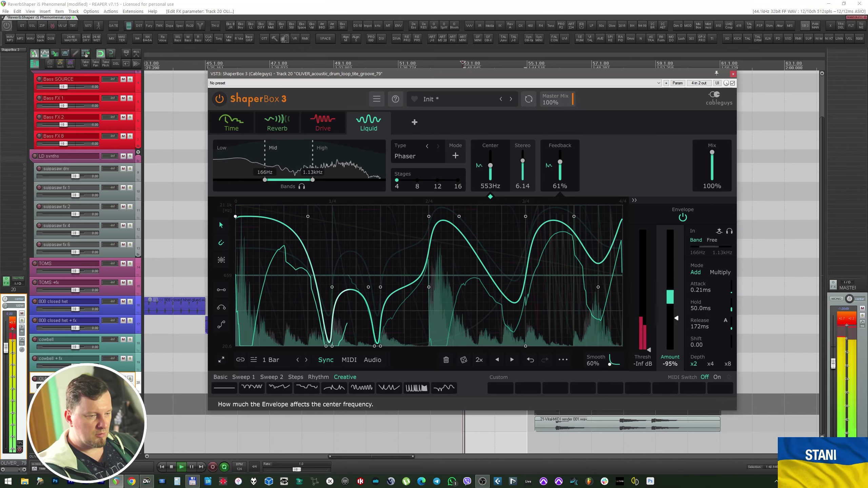
key("space")
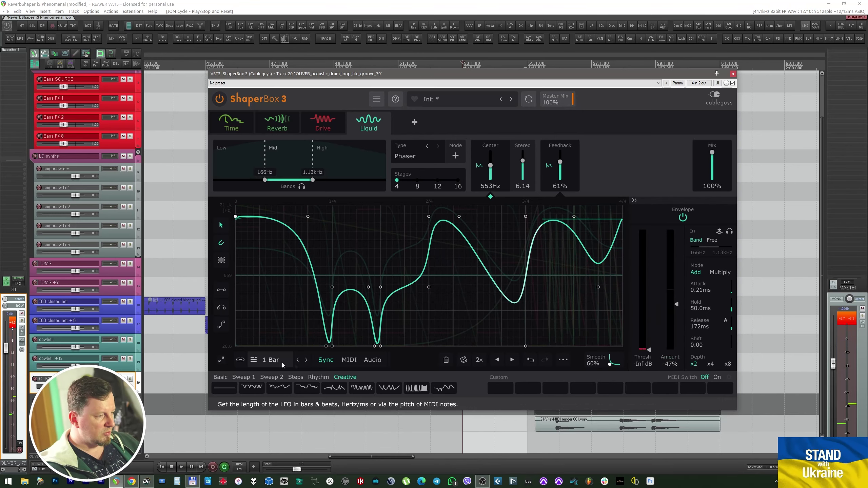
Set the length of the phaser Center's LFO to 1.5 Bars and play the loop.
left_click(306, 360)
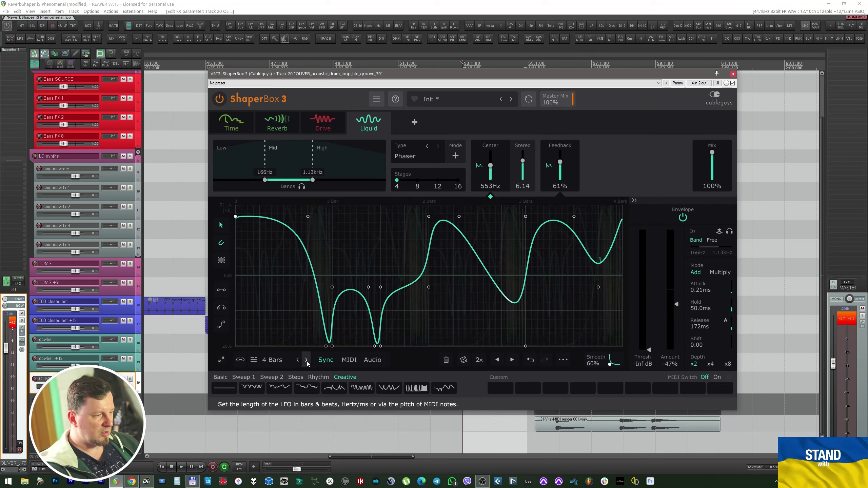
left_click(306, 360)
key("space")
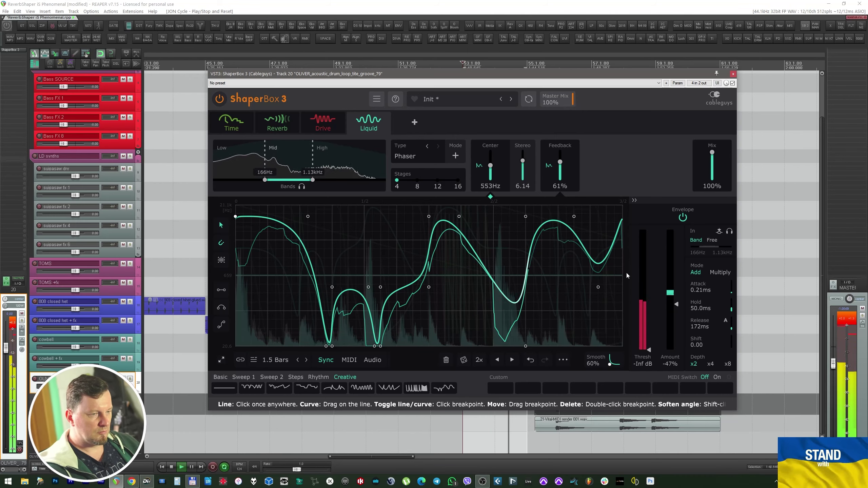
Lower the Liquid shaper's Mix to 46% and shift its Mid band to 320 Hz–2.18 kHz.
left_click_drag(712, 153, 712, 165)
left_click_drag(303, 150, 336, 150)
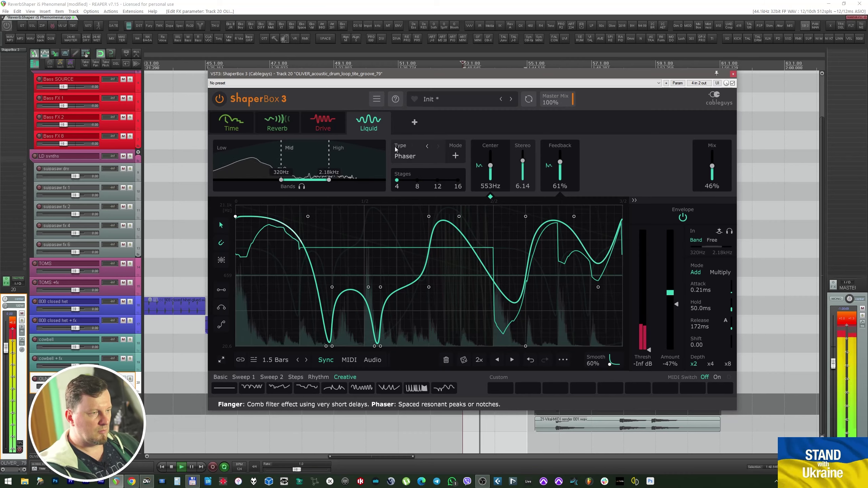
Add a Crush shaper, set its Jitter to 64% and split off the Low band at 350 Hz.
left_click(414, 122)
left_click(376, 257)
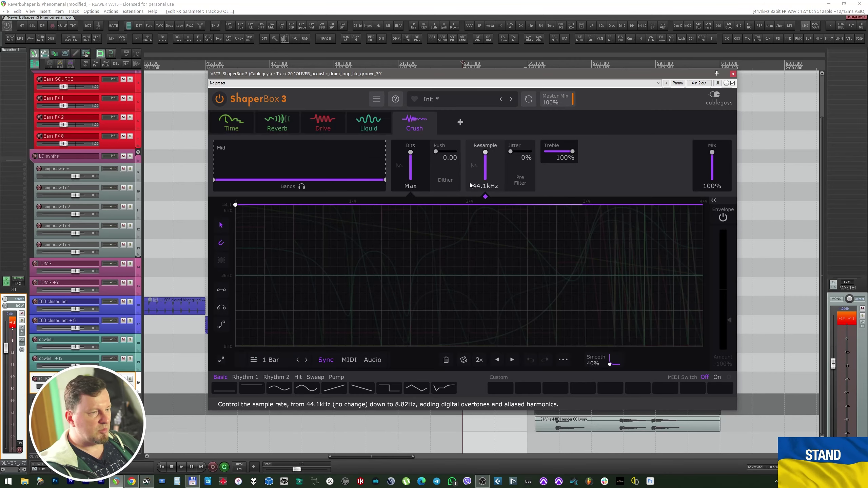
key("space")
left_click_drag(511, 153, 522, 151)
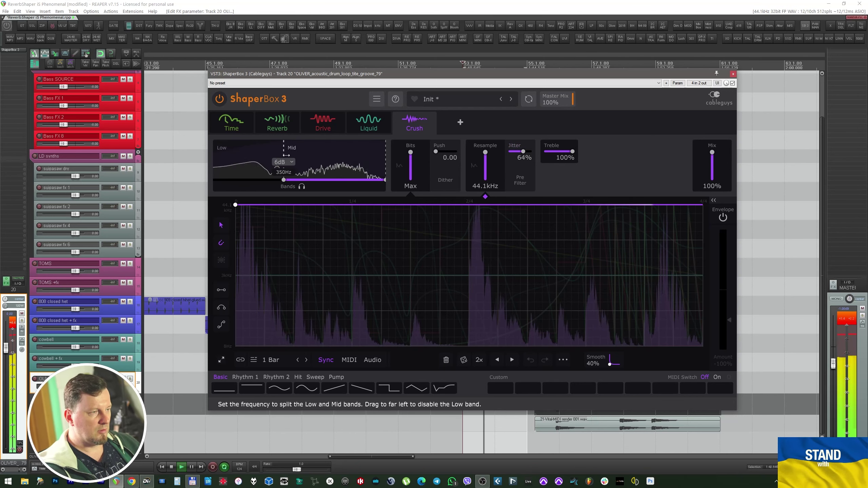
Apply the Rhythm 2 pattern with the rising curve and two gated dips to Crush's Bits and audition it.
mouse_move(411, 153)
left_mouse_down()
mouse_move(410, 170)
mouse_move(410, 150)
left_mouse_up()
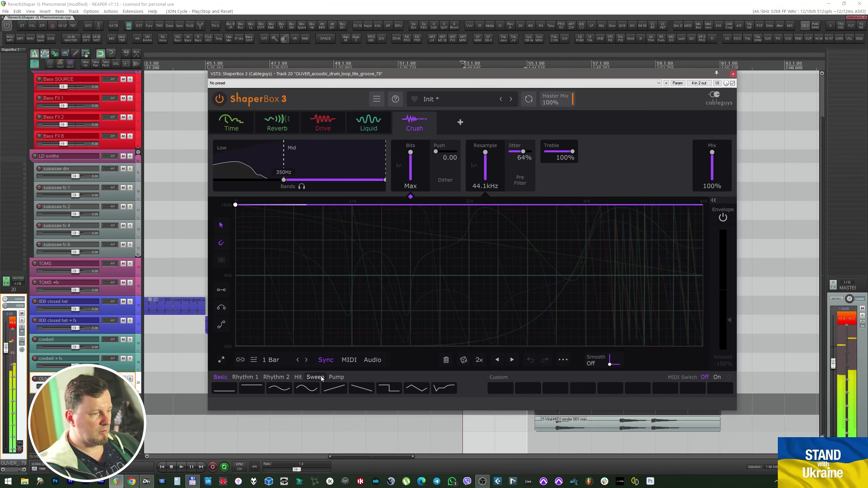
left_click(276, 376)
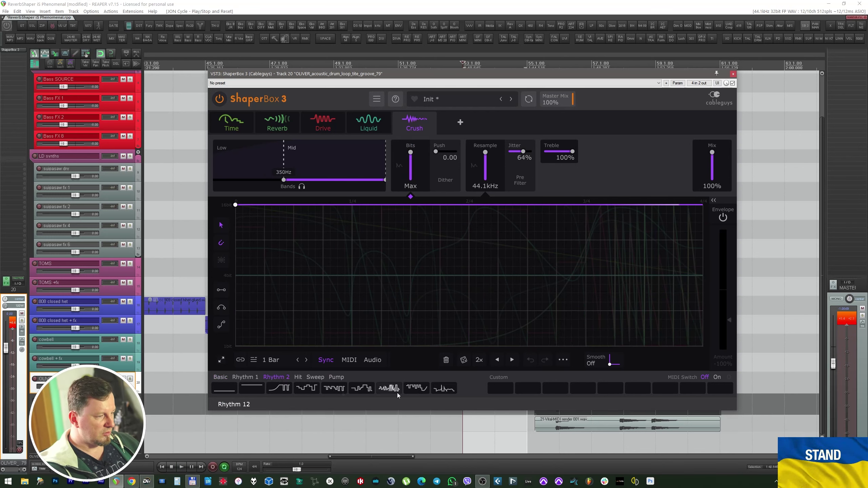
left_click(277, 390)
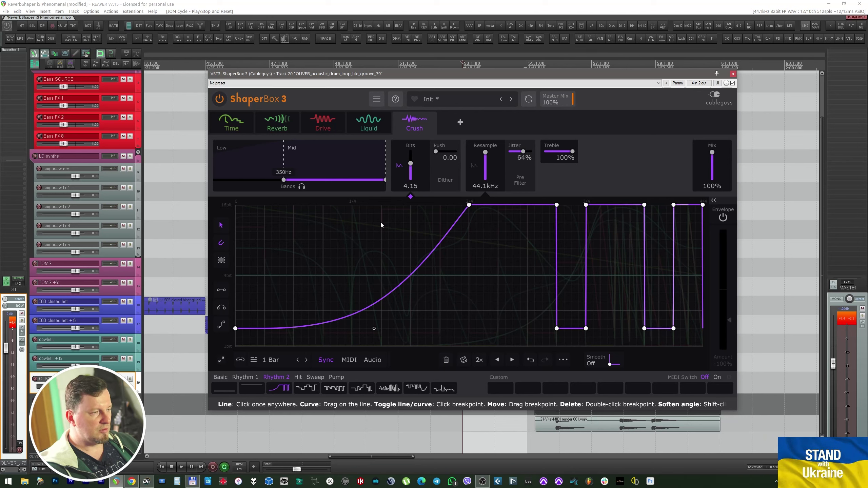
key("space")
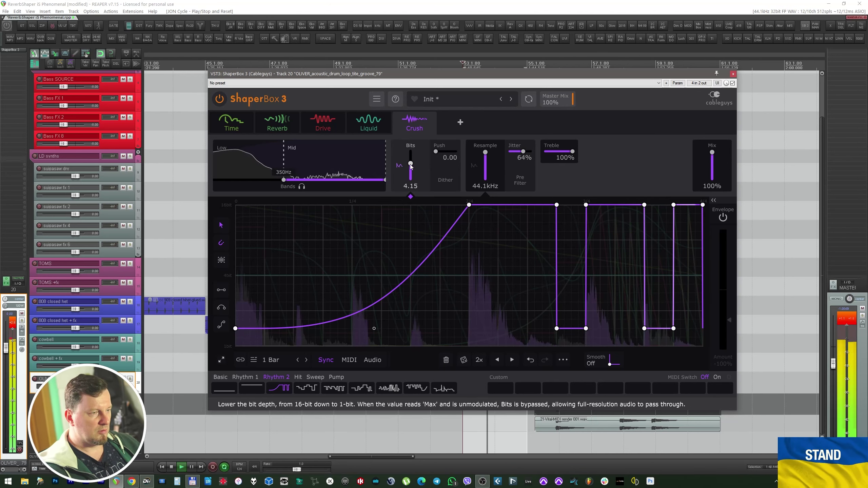
Flatten the first half of the Bits curve at maximum and add a High band to Crush from 3.81 kHz.
left_click_drag(235, 329, 235, 205)
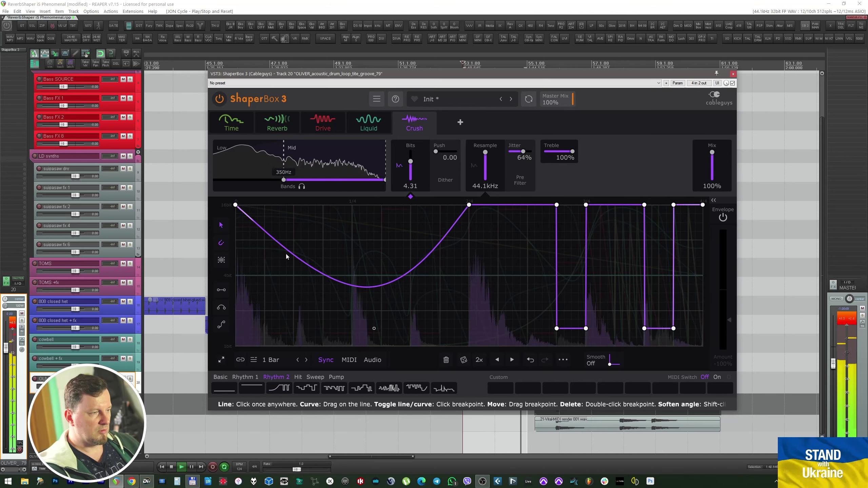
left_click_drag(374, 328, 353, 205)
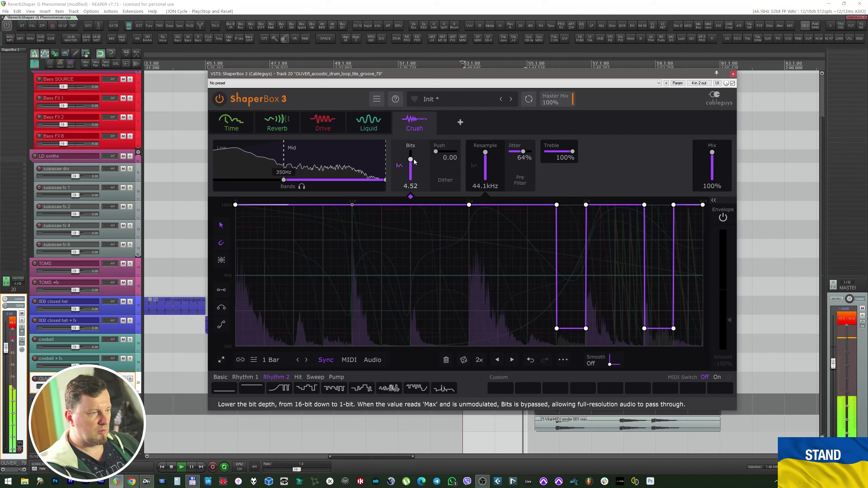
left_click_drag(386, 179, 375, 179)
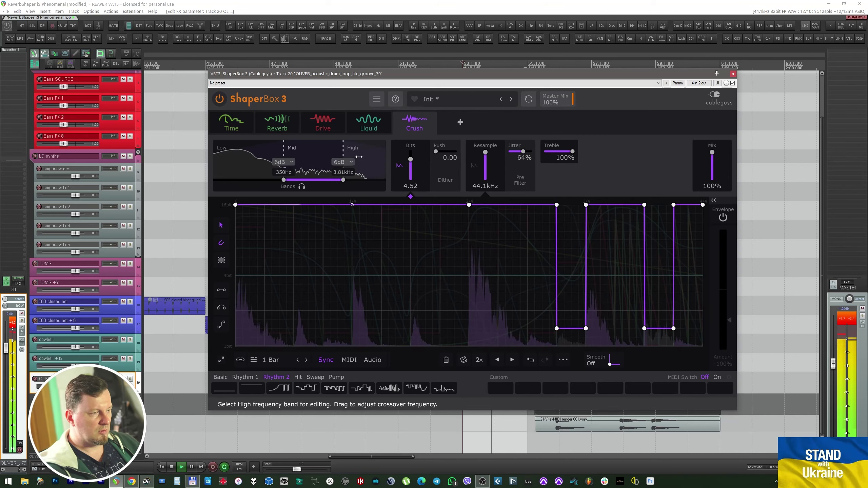
Add a Noise shaper, split off its Low band at 323 Hz and set the envelope Release to 10 ms.
left_click(458, 124)
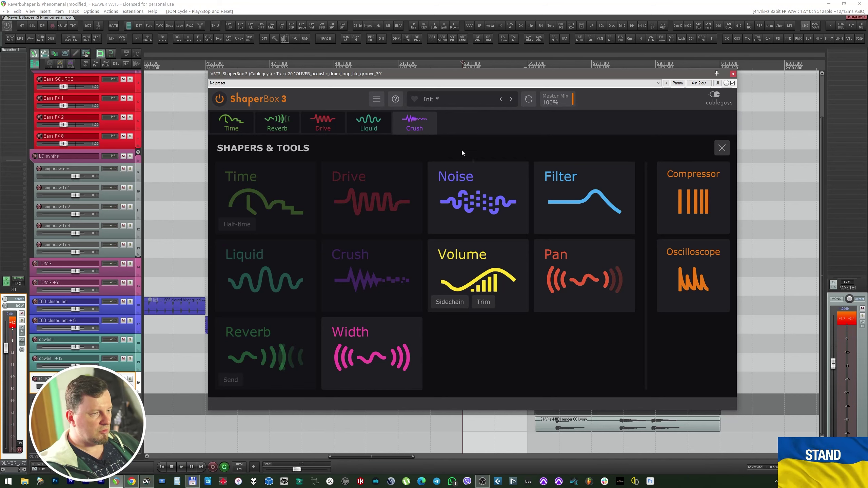
left_click(480, 175)
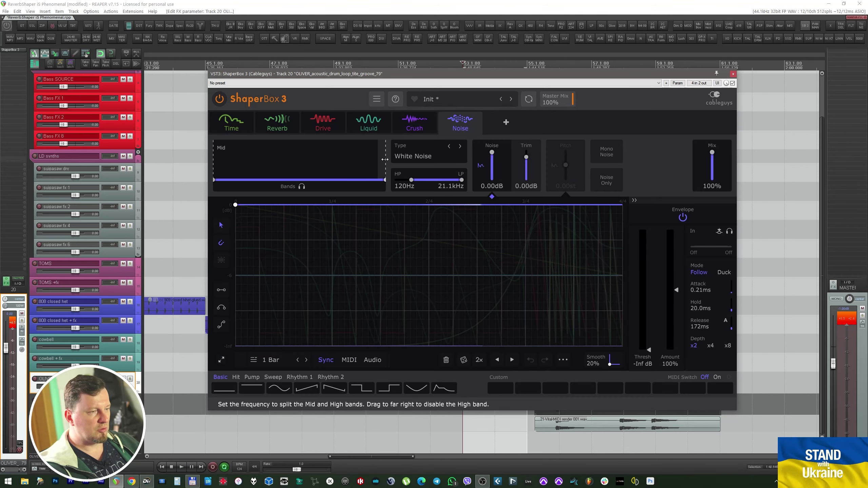
key("space")
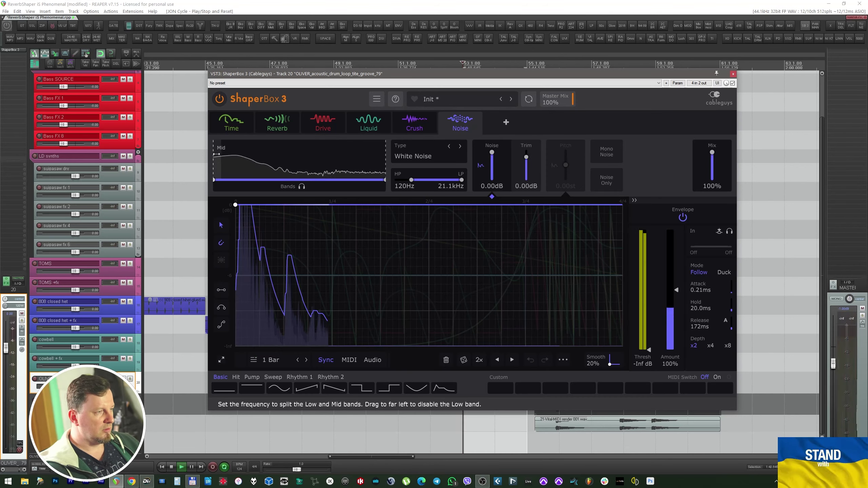
left_click_drag(214, 156, 281, 156)
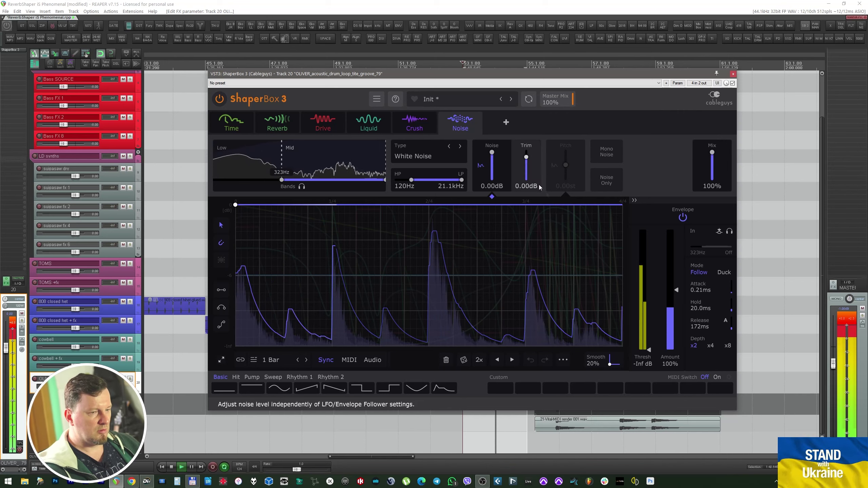
left_click_drag(726, 318, 726, 345)
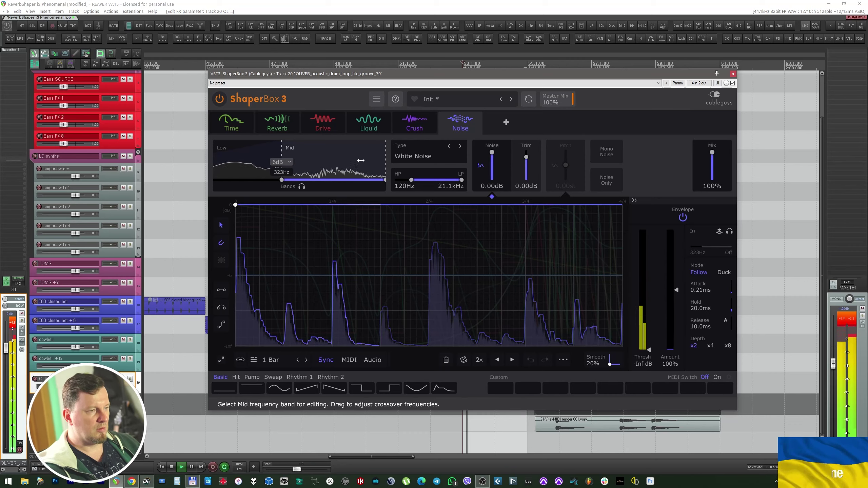
Audition ride cymbal sources for the Noise shaper's Mid band from Acoustic Ride 1 onward, ending on Electronic Ride.
left_click(414, 156)
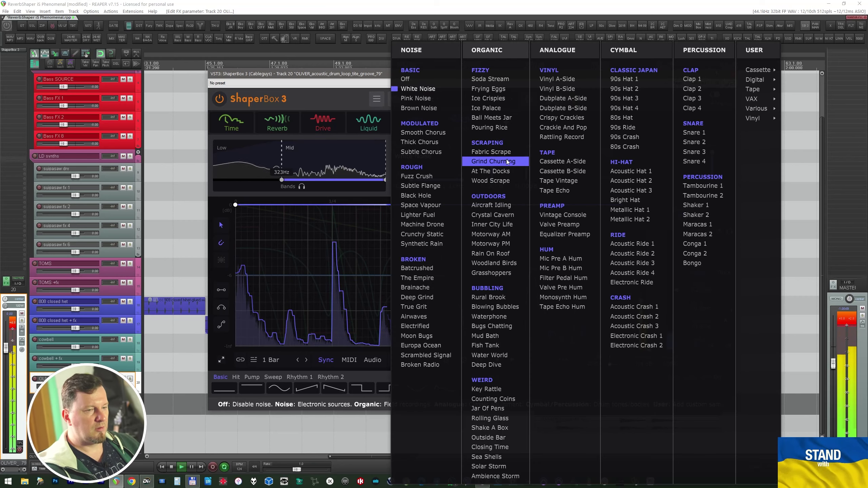
left_click(640, 244)
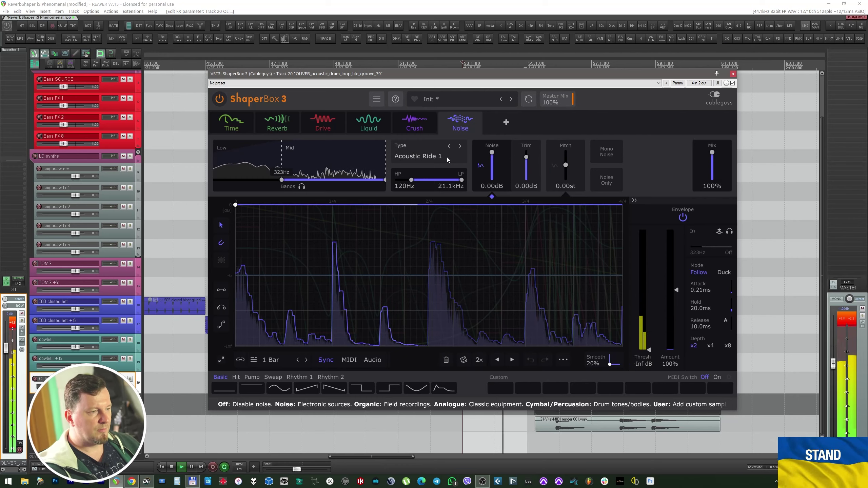
left_click(460, 147)
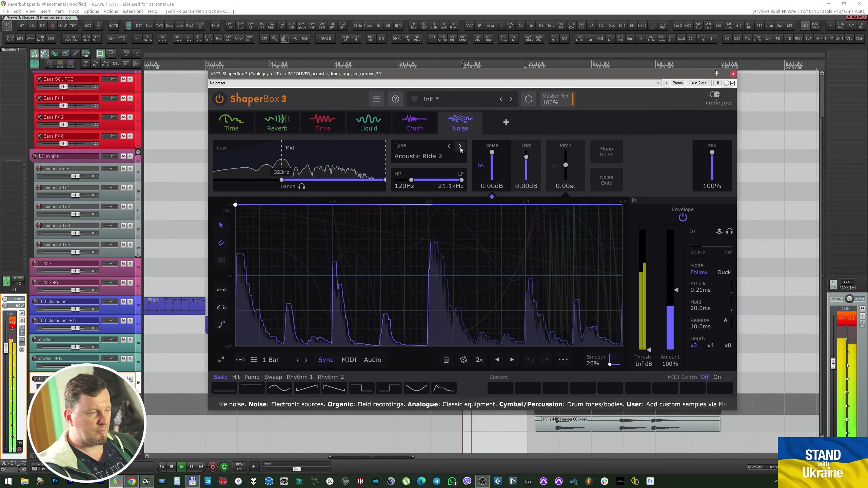
left_click(460, 147)
left_click(460, 147)
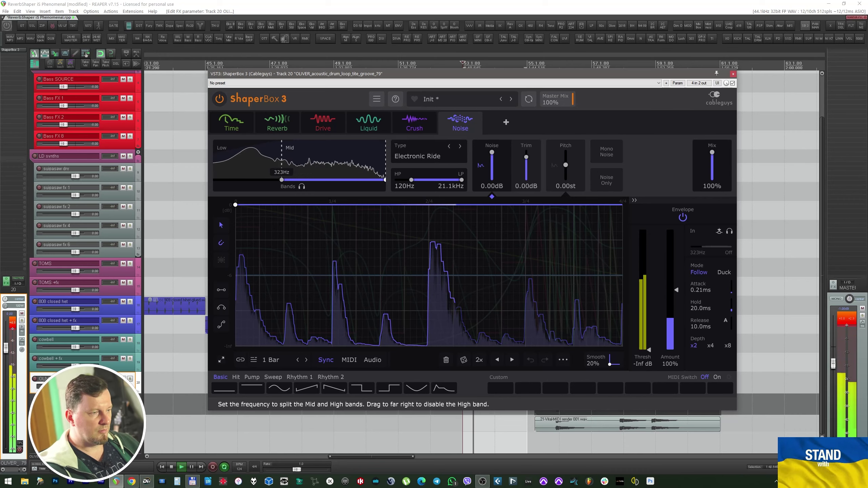
Add a High band from 3.23 kHz to the Noise shaper and set its noise type to Vinyl A-Side.
left_click_drag(386, 179, 341, 180)
left_click(345, 154)
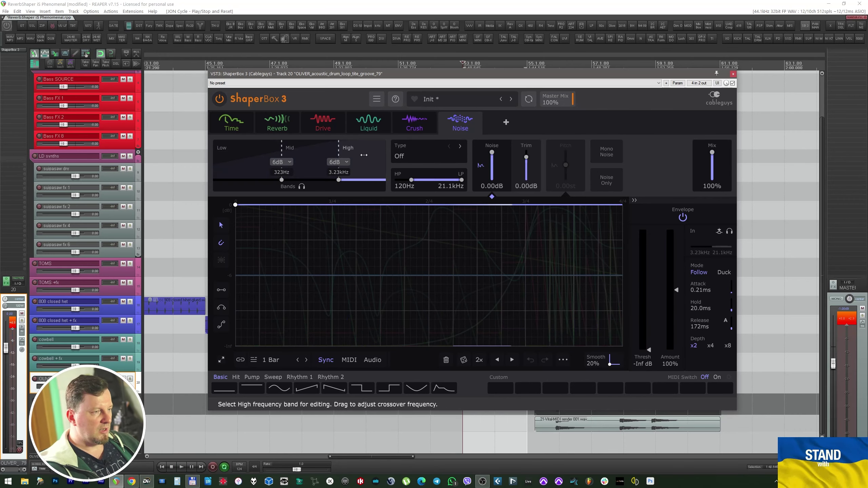
left_click(429, 156)
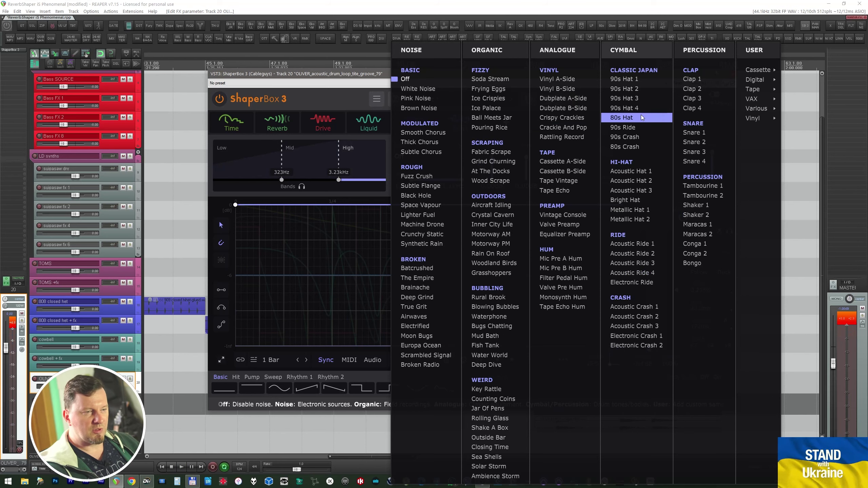
left_click(584, 82)
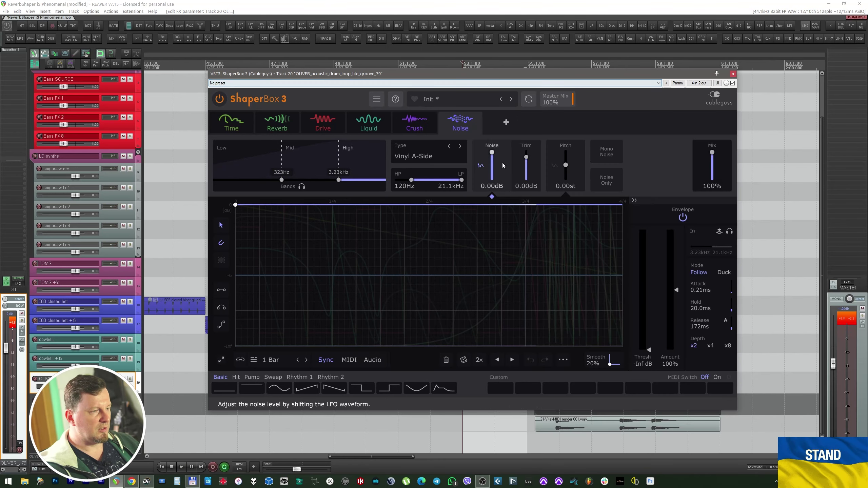
Set the Noise High band's type to Dubplate B-Side and its Pitch to 0.24st, with a pitch envelope amount of 30%.
key("space")
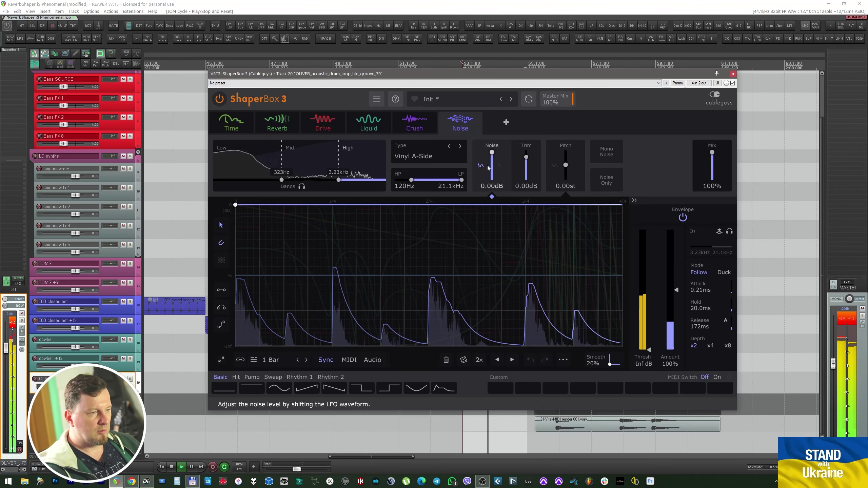
left_click(460, 147)
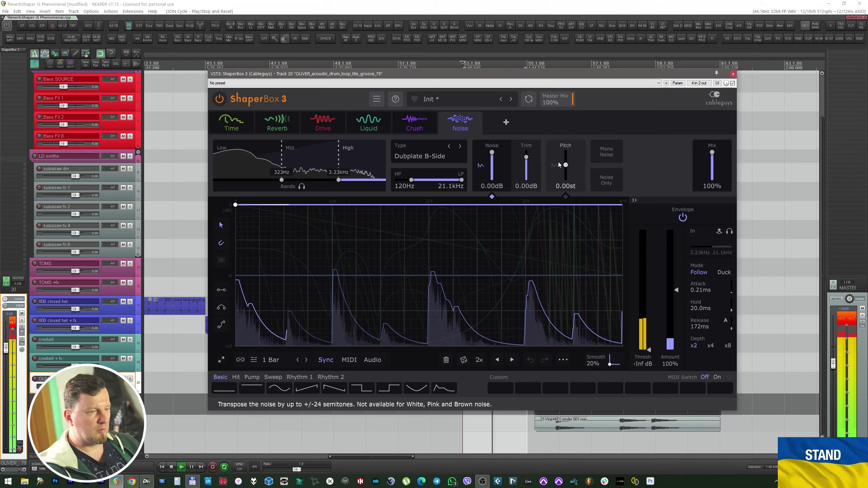
mouse_move(566, 165)
left_mouse_down()
mouse_move(565, 178)
mouse_move(565, 165)
left_mouse_up()
left_click(723, 217)
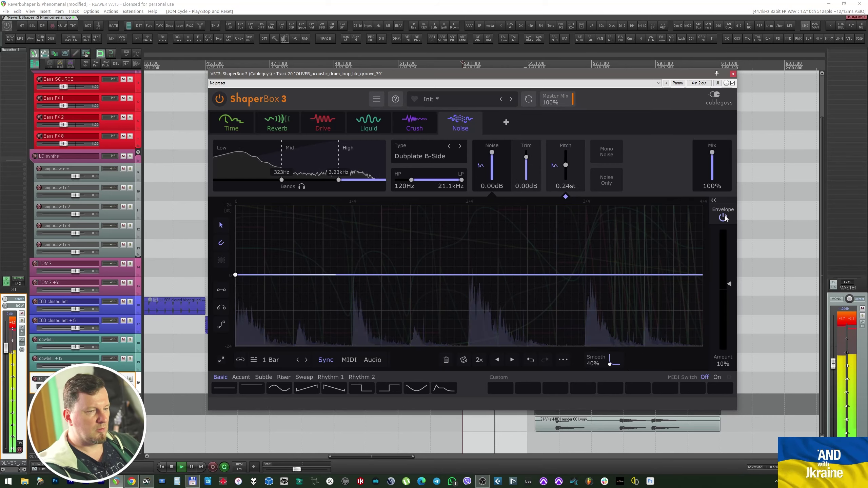
left_click(714, 200)
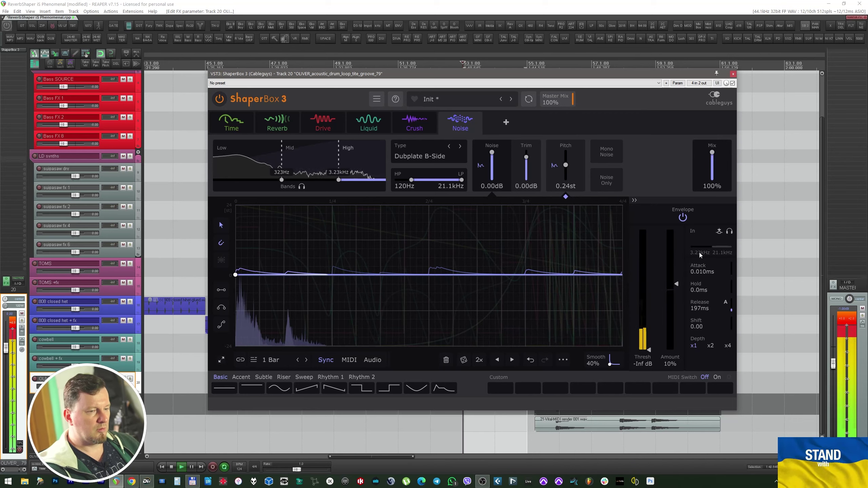
left_click_drag(676, 286, 676, 242)
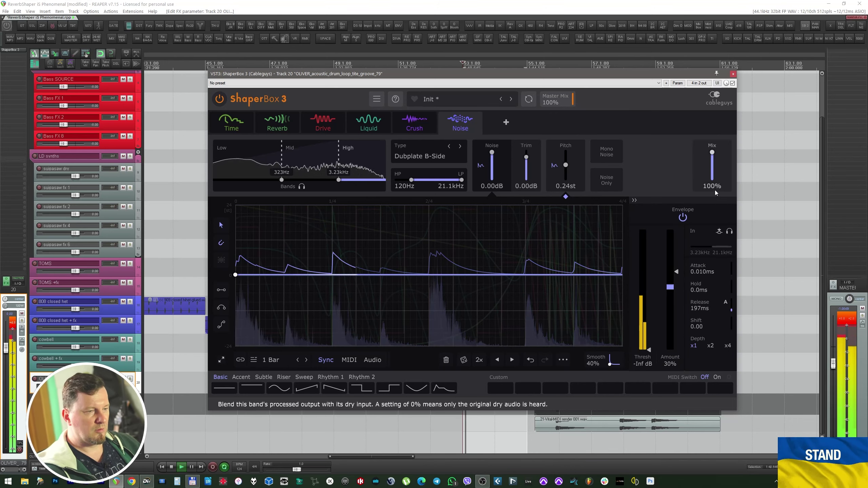
Lower the High band's Noise level to -7.16 dB and raise its envelope Amount to 183%.
left_click(495, 193)
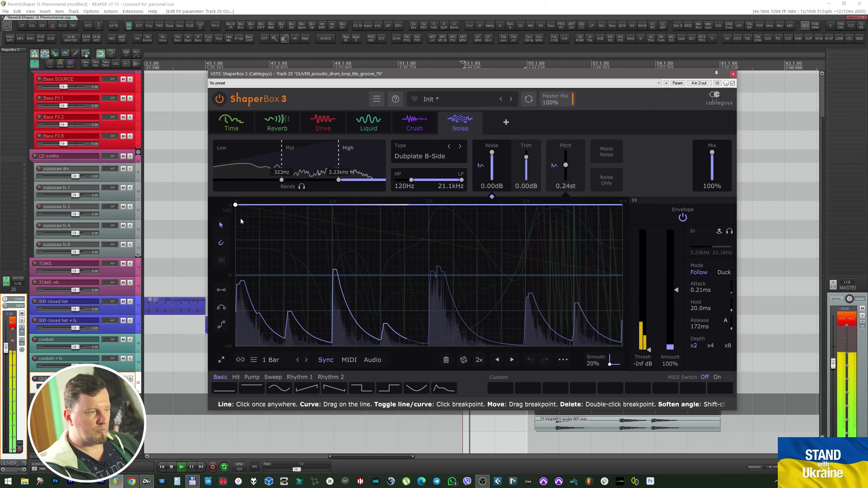
left_click_drag(235, 204, 235, 285)
left_click_drag(671, 290, 670, 240)
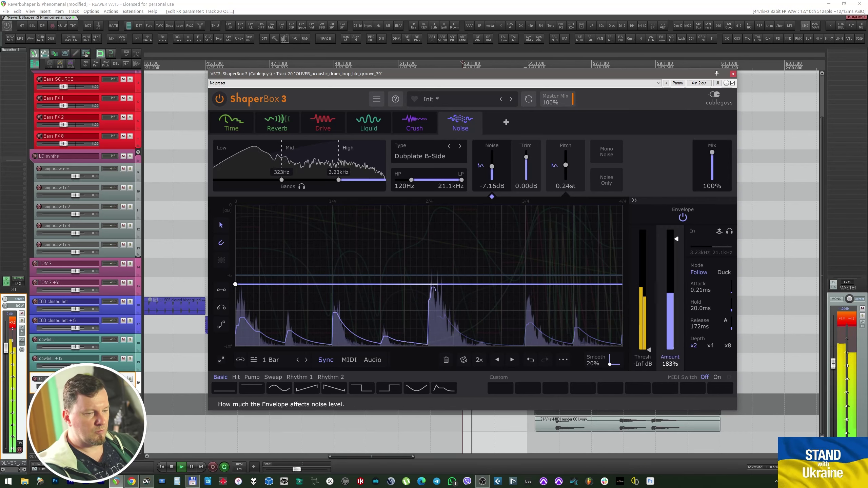
Add a Filter shaper with its Dist reduced to 15% and its filter type set to Warm LP 24dB.
left_click(507, 122)
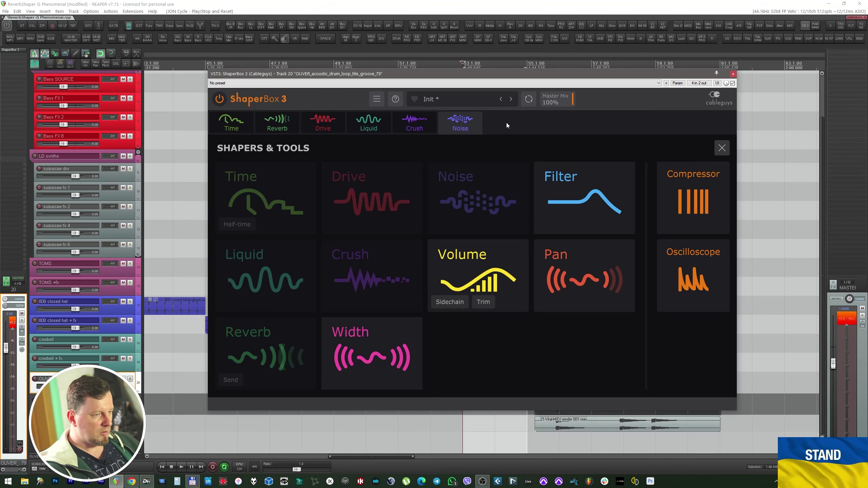
left_click(554, 189)
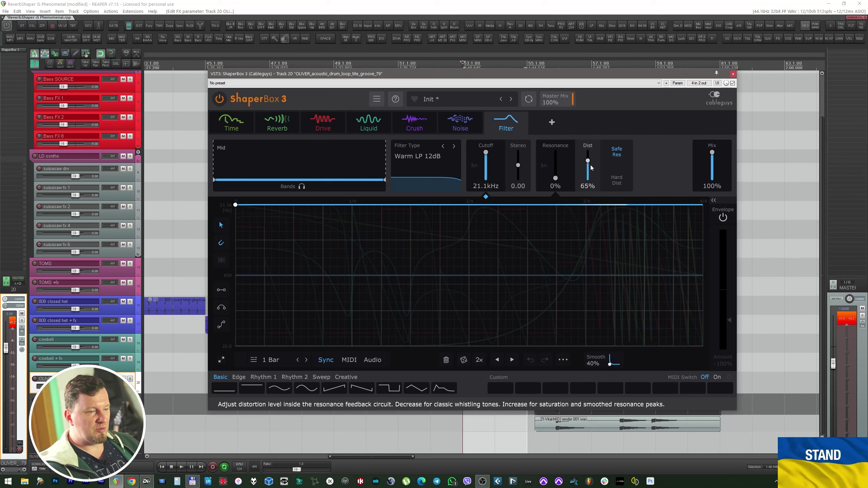
left_click_drag(588, 165, 588, 175)
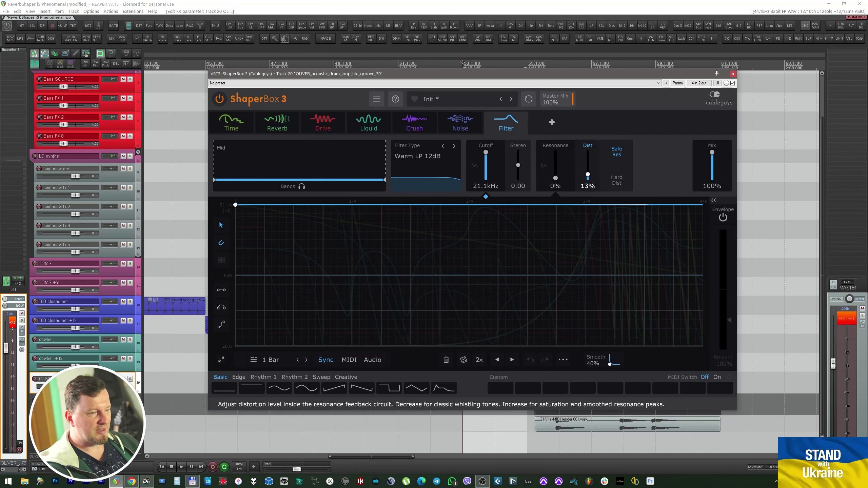
left_click(427, 155)
left_click(424, 219)
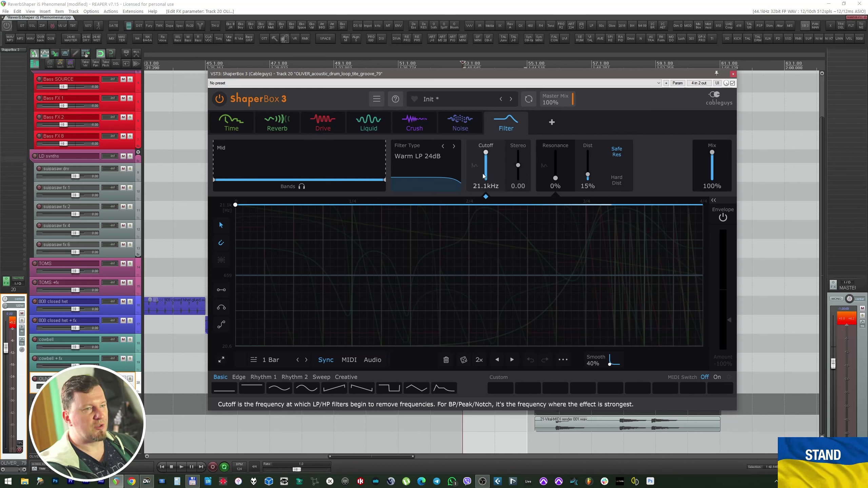
Set the Filter's Stereo to 5.40 during playback and split off its Low band at 186 Hz.
key("space")
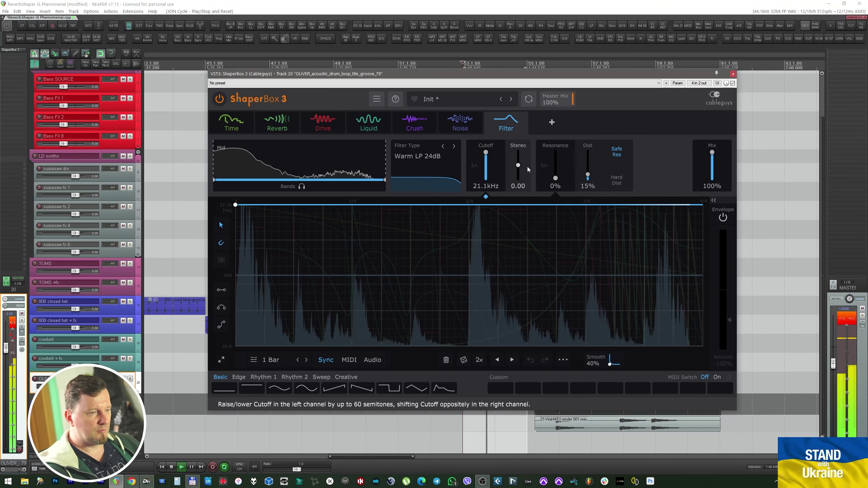
left_click_drag(518, 166, 520, 168)
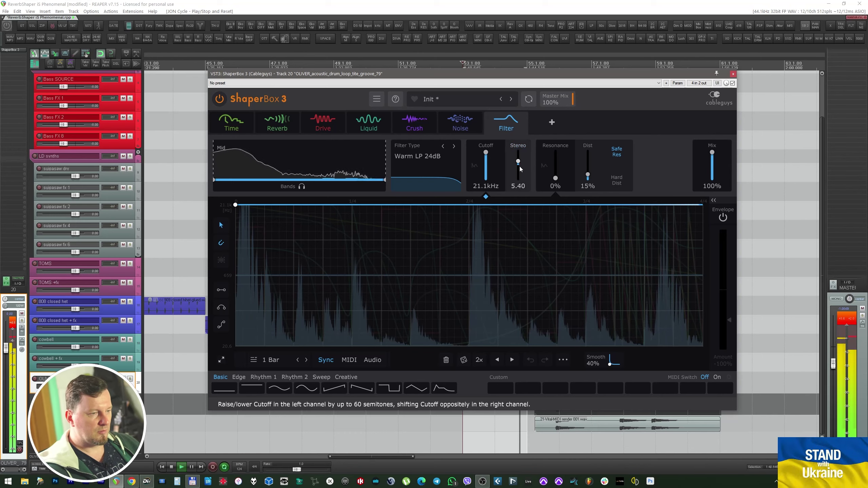
left_click_drag(214, 180, 271, 179)
Set the Filter Mid band to 67% Dist, 14.9 kHz Cutoff and 48% Resonance, with Hard Dist enabled.
left_click_drag(588, 175, 556, 162)
left_click_drag(486, 153, 486, 154)
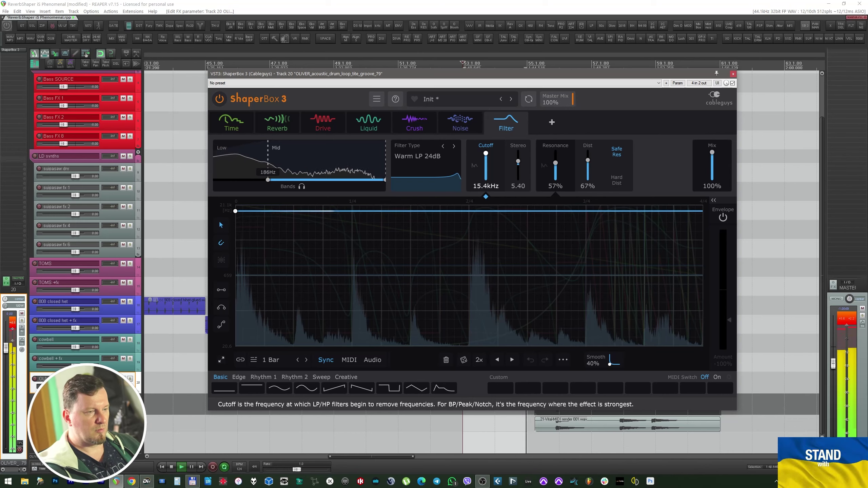
left_click(616, 180)
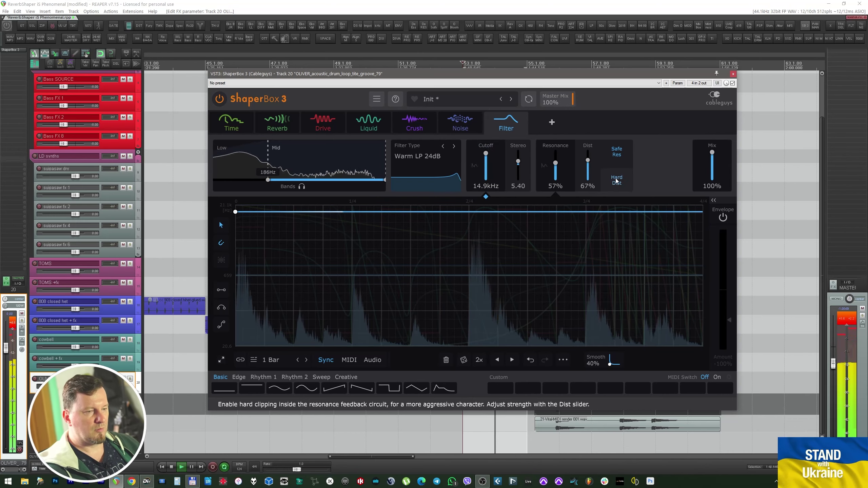
mouse_move(555, 163)
left_mouse_down()
mouse_move(556, 153)
mouse_move(553, 168)
left_mouse_up()
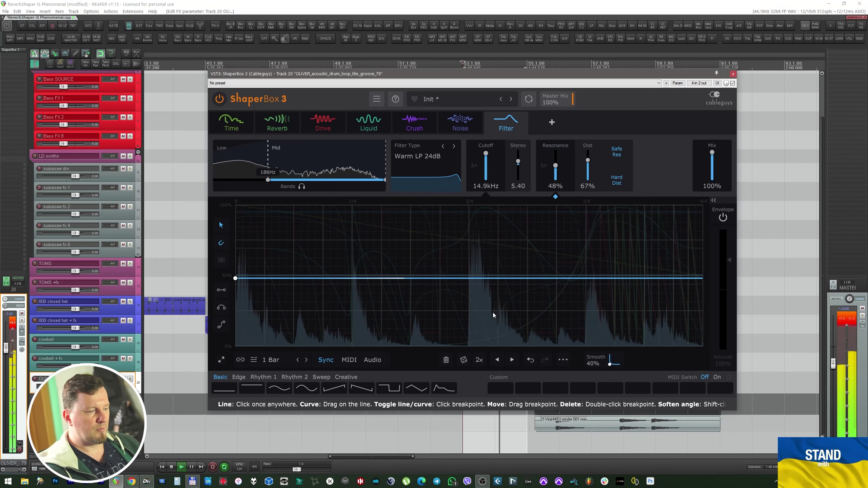
Draw four narrow full-height pulses at the end of the Resonance curve and set its LFO length to 2 Bars.
left_click(224, 290)
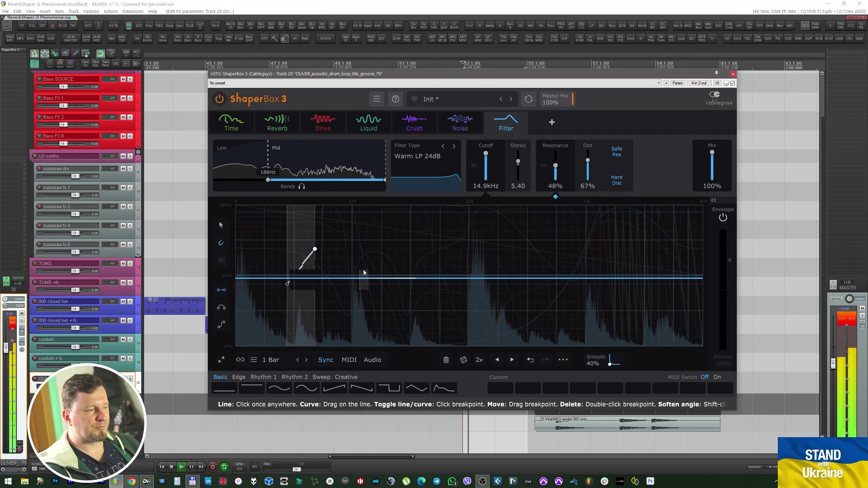
left_click_drag(666, 205, 652, 205)
left_click(658, 205)
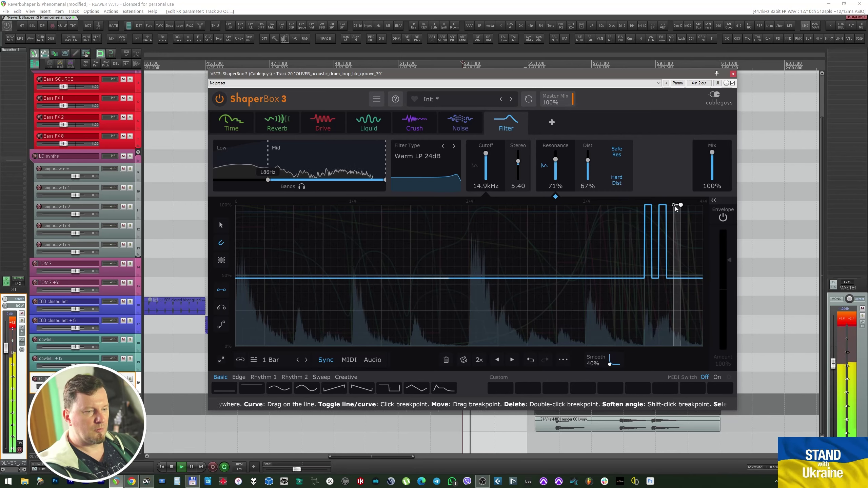
left_click(678, 205)
left_click(691, 205)
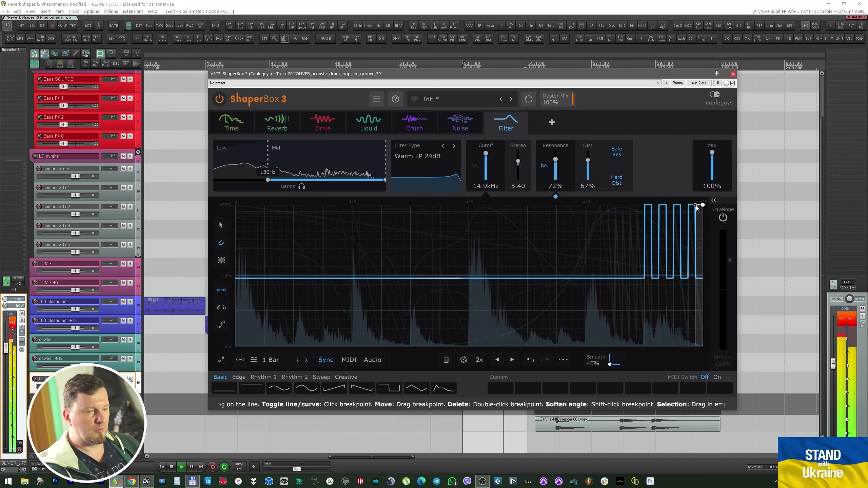
left_click(306, 360)
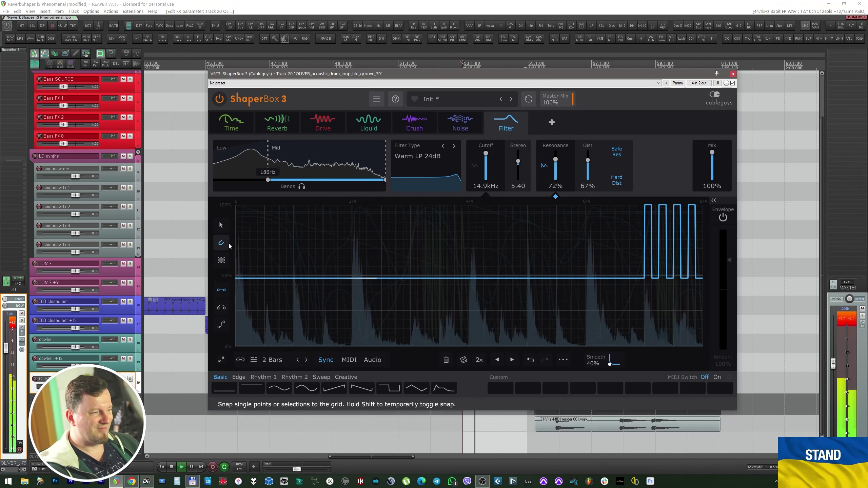
left_click(221, 225)
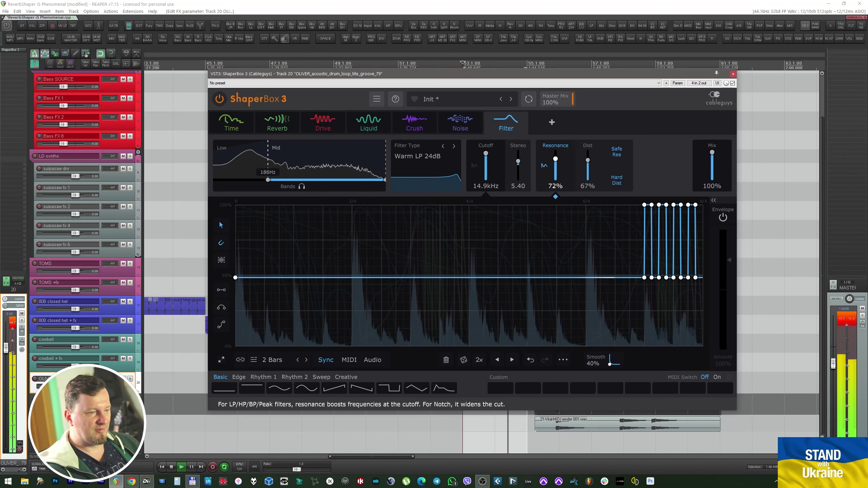
Set the Filter's Cutoff to 13.0 kHz and limit its Mid band to 412 Hz through 4.39 kHz.
left_click(486, 155)
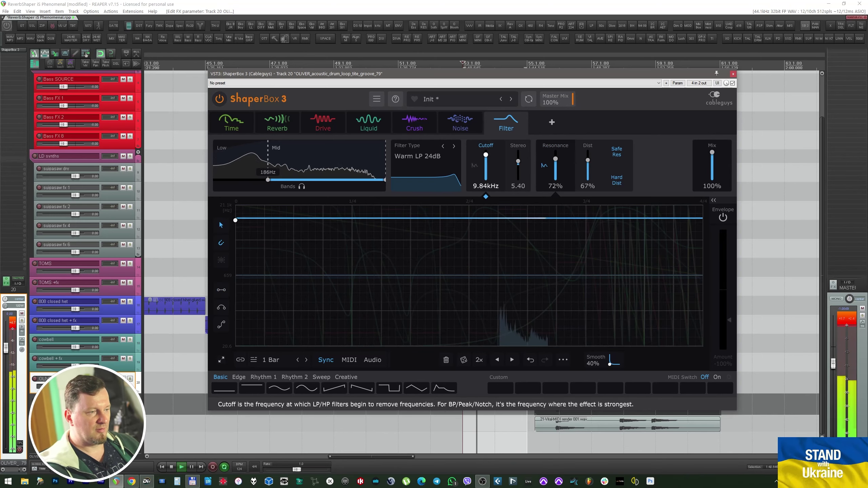
left_click_drag(486, 154, 487, 154)
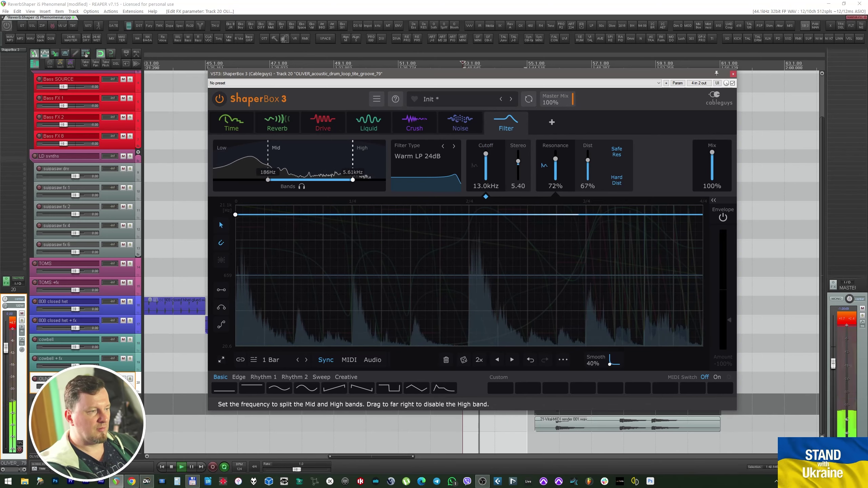
left_click_drag(353, 161, 347, 160)
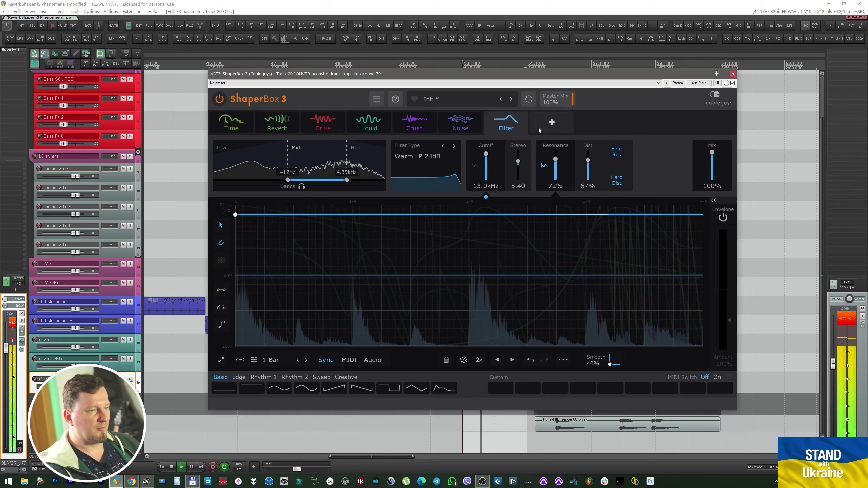
Add a Compressor with 39.0 ms Attack, -24.6 dB Threshold and a 4.76:1 Ratio.
left_click(552, 122)
left_click(685, 181)
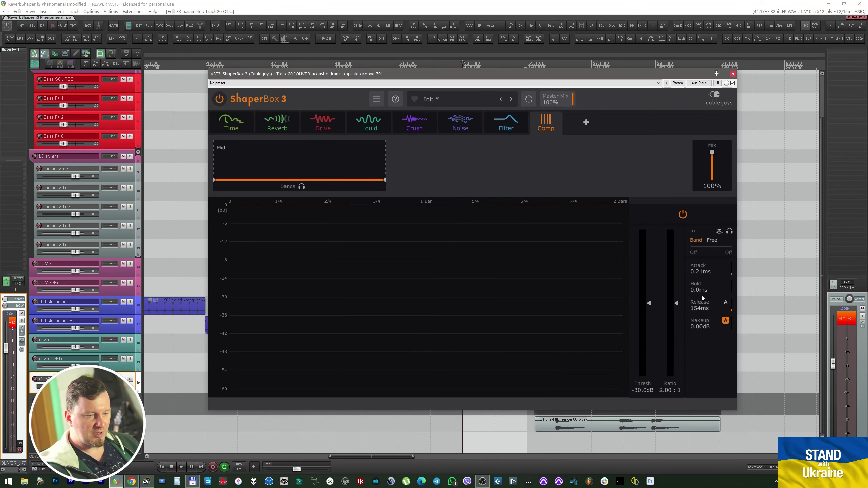
key("space")
left_click_drag(703, 273, 704, 242)
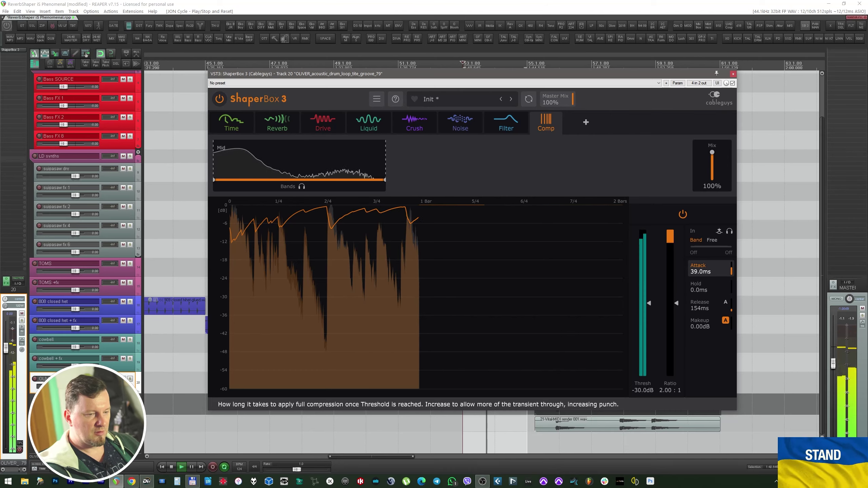
left_click_drag(656, 301, 676, 345)
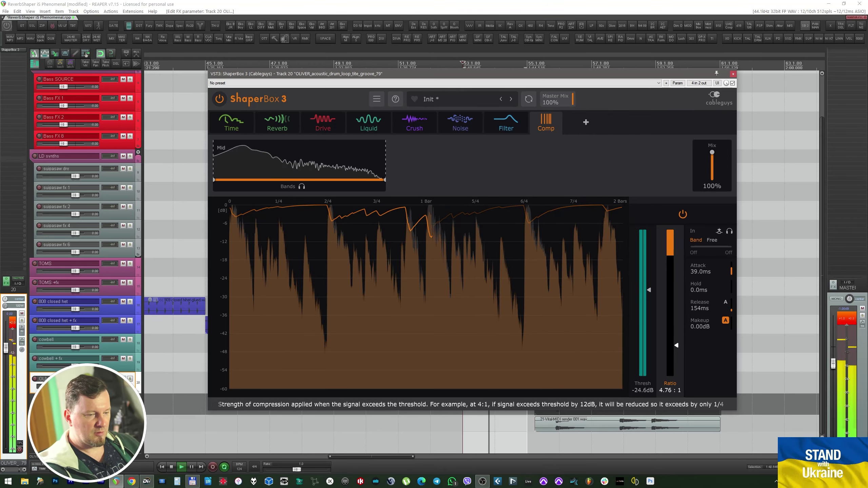
Turn off the Compressor's automatic makeup, then set Makeup to 7.44 dB and Release to 56.1 ms.
left_click(725, 320)
left_click_drag(715, 321, 709, 319)
left_click_drag(708, 322, 708, 323)
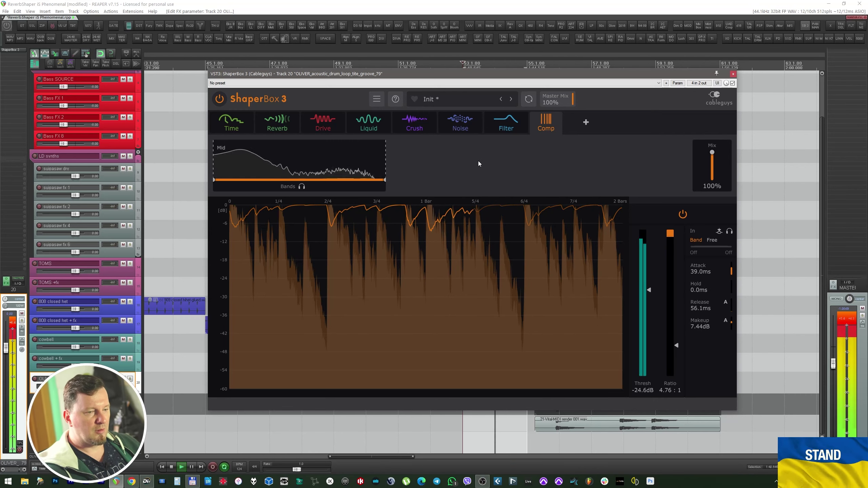
Compare the drum loop with the master bypass on and off, and set the Compressor's Threshold to -24.9 dB.
key("space")
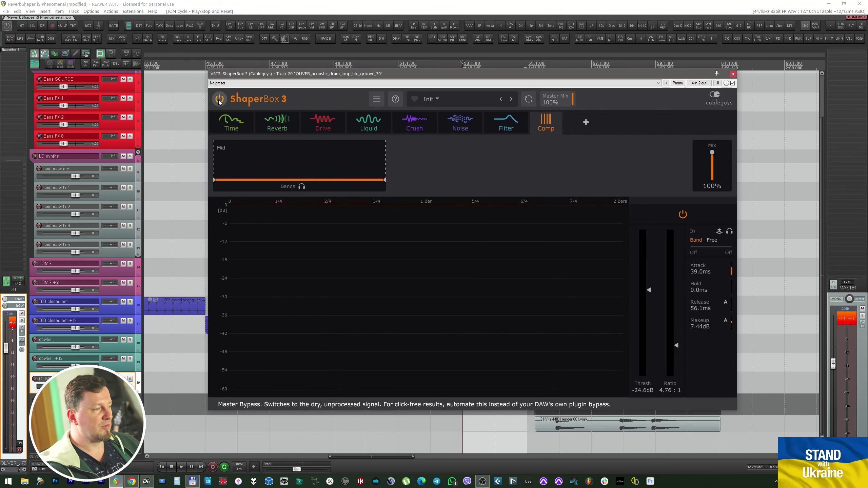
left_click(220, 99)
key("space")
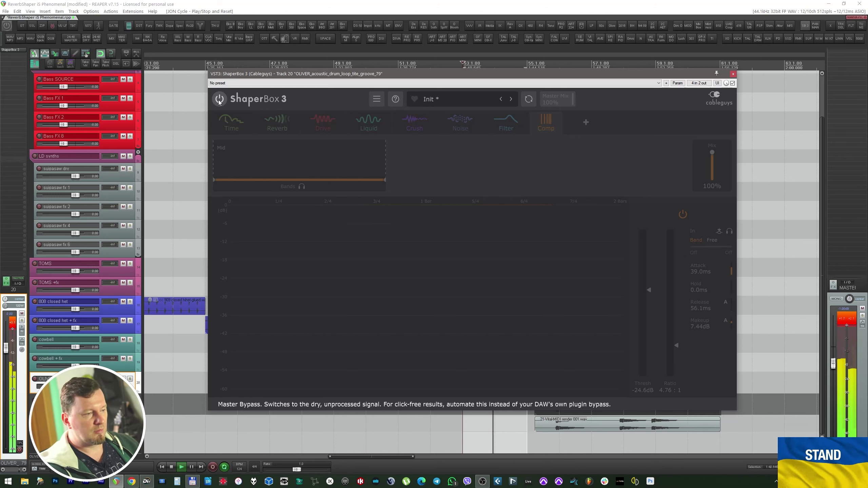
left_click(219, 99)
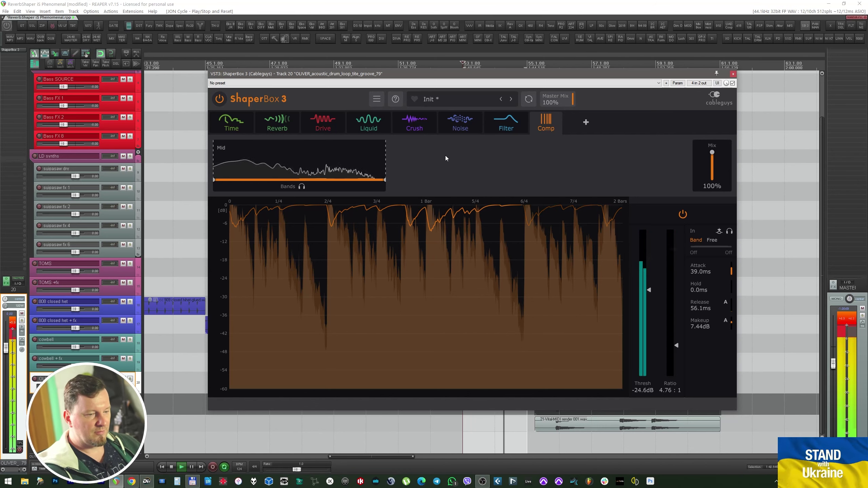
mouse_move(641, 292)
left_mouse_down()
mouse_move(641, 265)
mouse_move(641, 330)
mouse_move(649, 282)
left_mouse_up()
key("space")
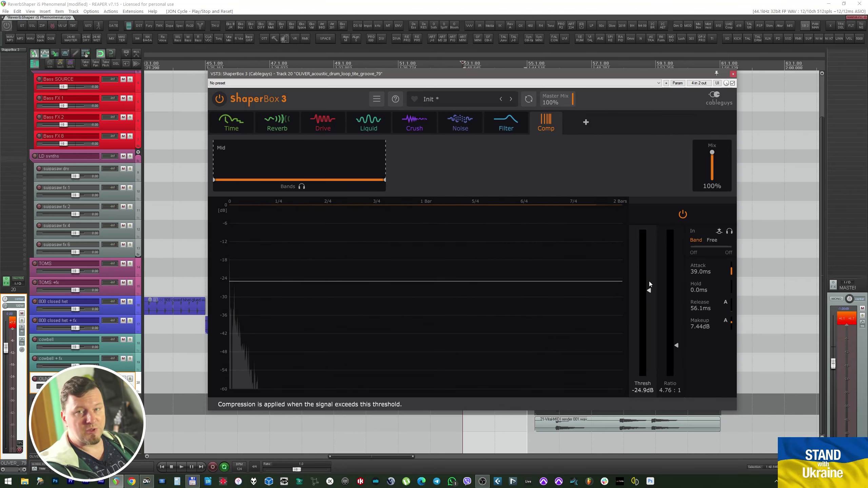
Review the Reverb shaper's curves for its Low, Mid and High bands.
left_click(277, 123)
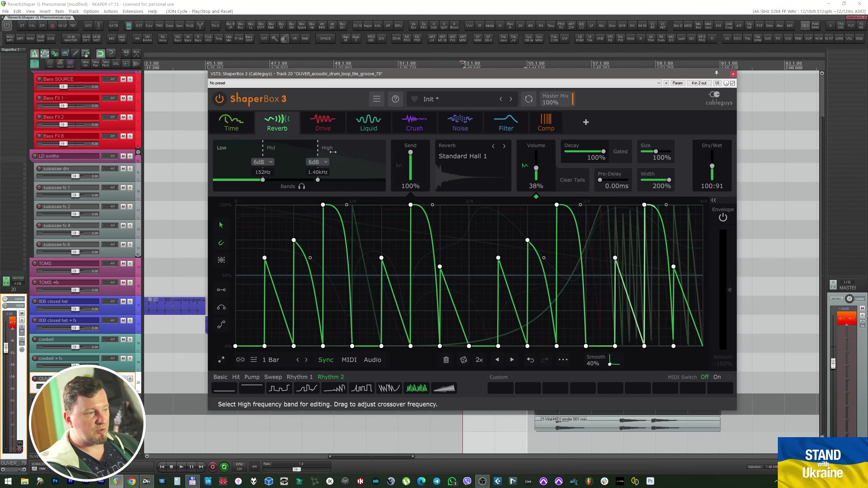
left_click(291, 151)
left_click(346, 153)
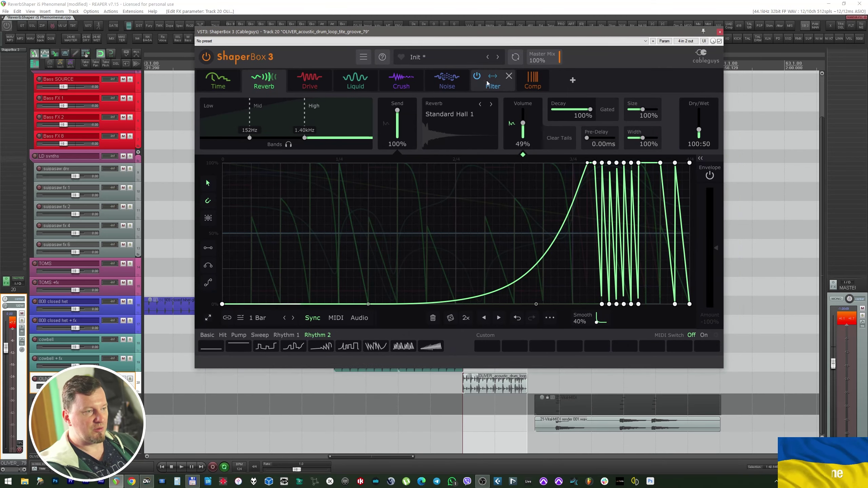
Open the My Presets browser, try the Time and Drive shaper filters, and leave the list filtered to presets containing Reverb.
left_click(470, 62)
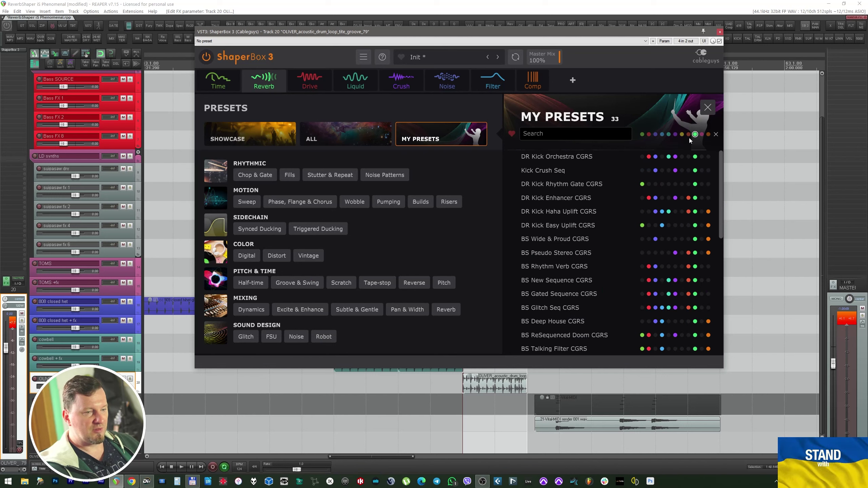
left_click(643, 134)
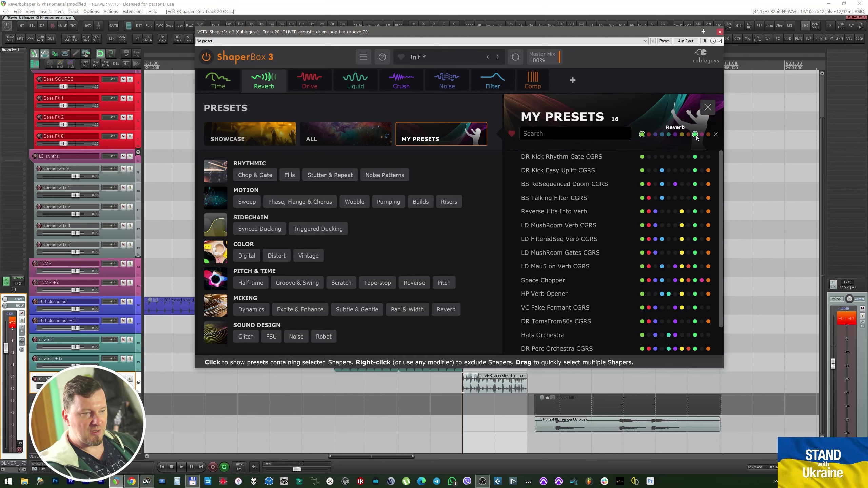
left_click(696, 135)
left_click(649, 135)
left_click(643, 134)
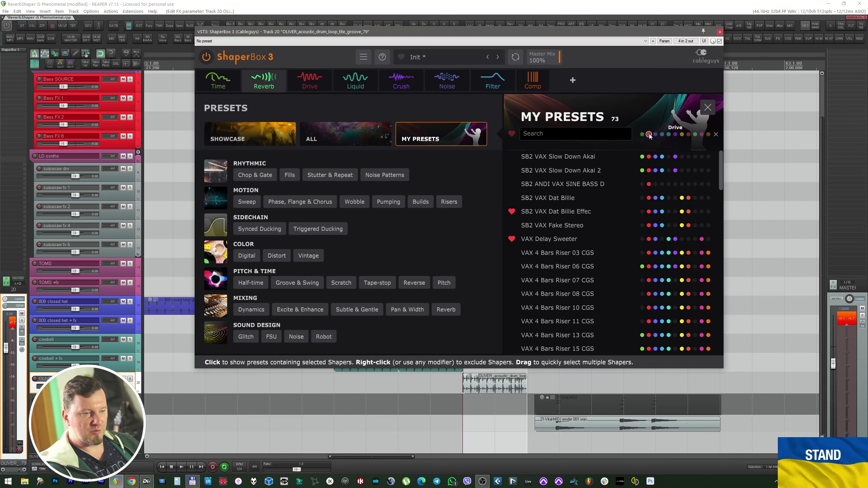
left_click(649, 134)
left_click(662, 135)
left_click(695, 135)
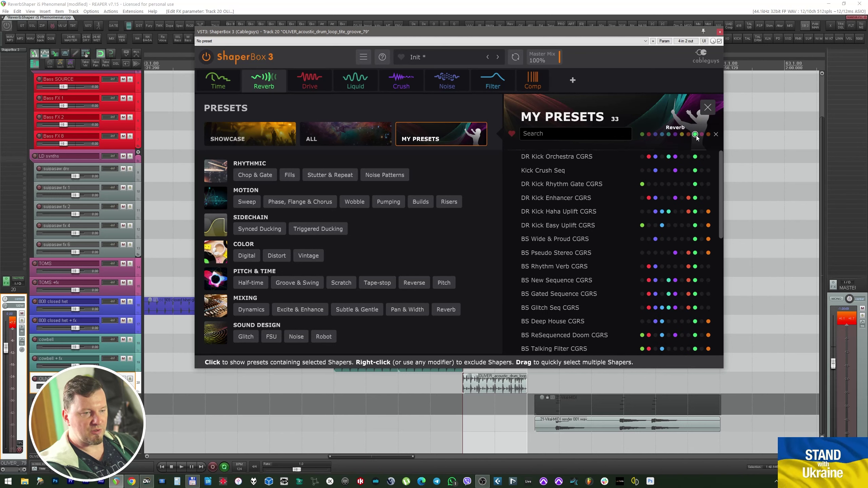
Play the drum loop and audition the kick presets DR Kick Orchestra CGRS, Kick Crush Seq, DR Kick Rhythm Gate CGRS and DR Kick Haha Uplift CGRS.
left_click(566, 163)
key("space")
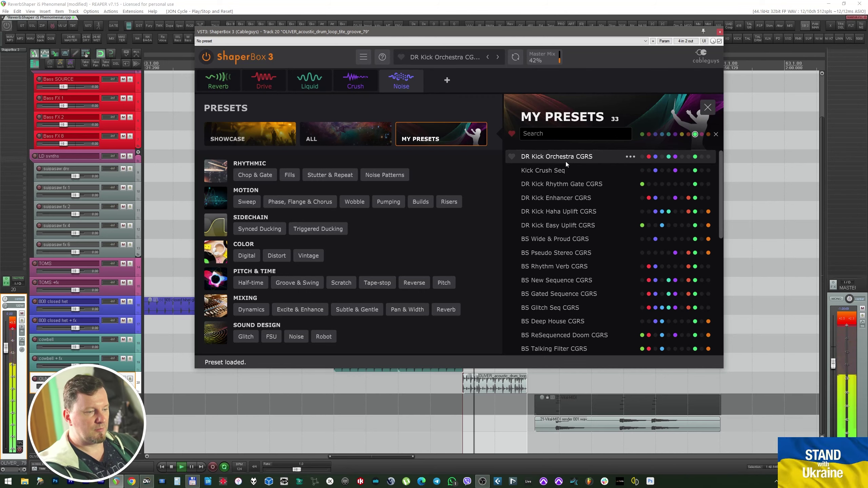
left_click(593, 174)
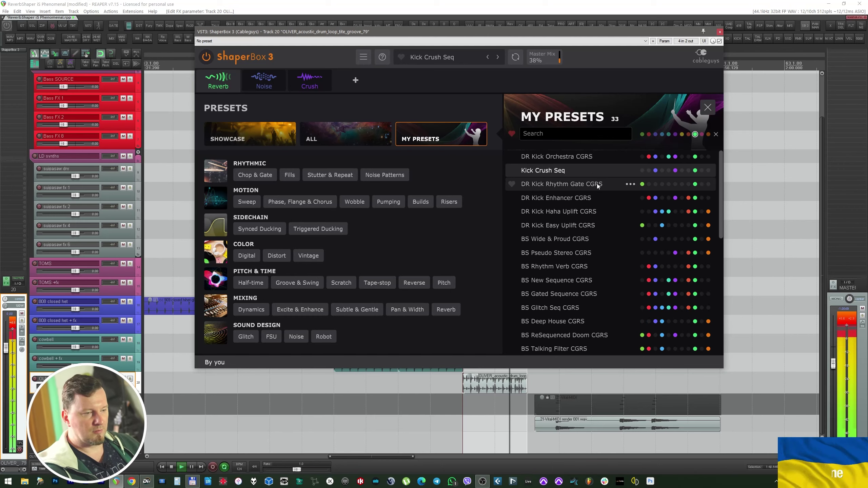
left_click(597, 184)
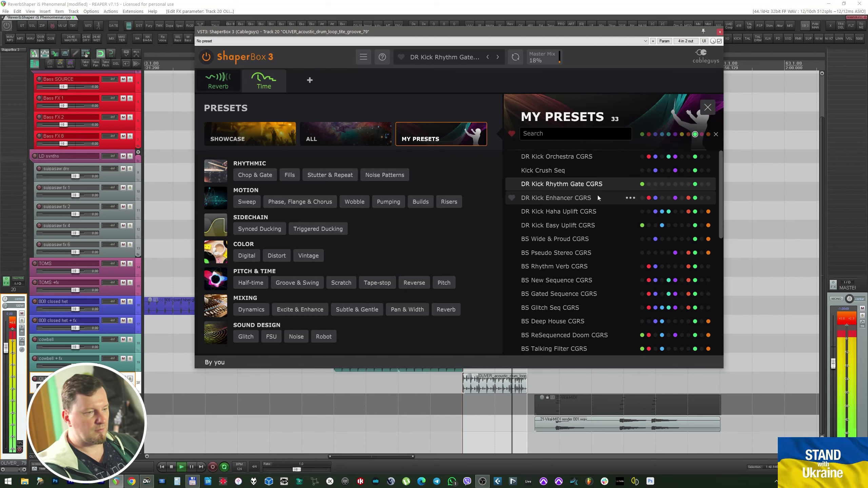
left_click(585, 211)
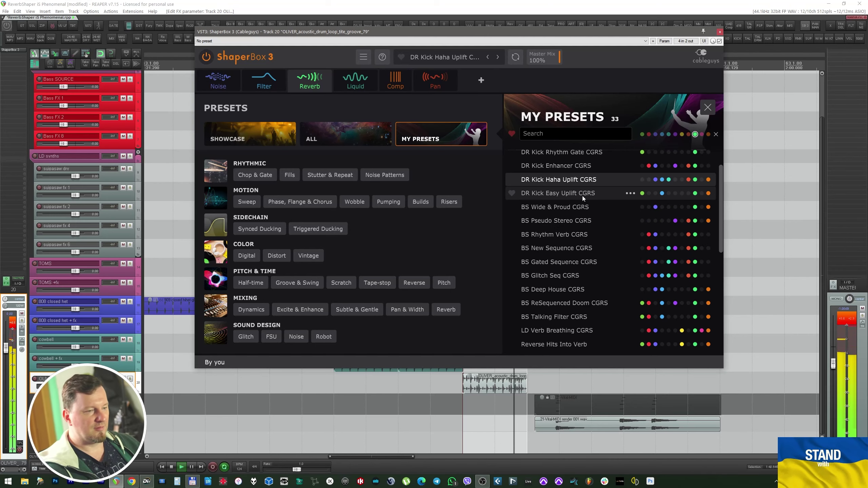
left_click(582, 193)
Audition the bass presets BS Gated Sequence CGRS and BS Glitch Seq CGRS on the drum loop.
scroll(582, 195, "down", 2)
left_click(588, 198)
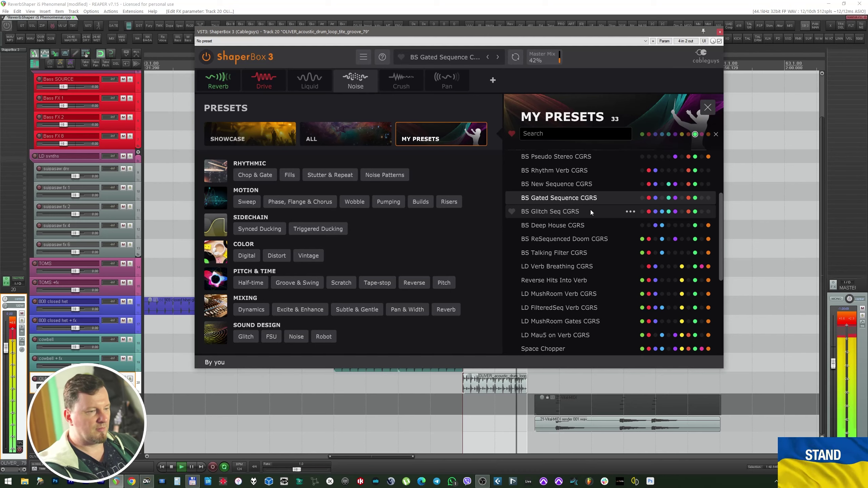
left_click(591, 211)
Load the DR Perc Orchestra CGRS preset, close the preset browser, and stop playback after listening to it.
scroll(595, 215, "down", 5)
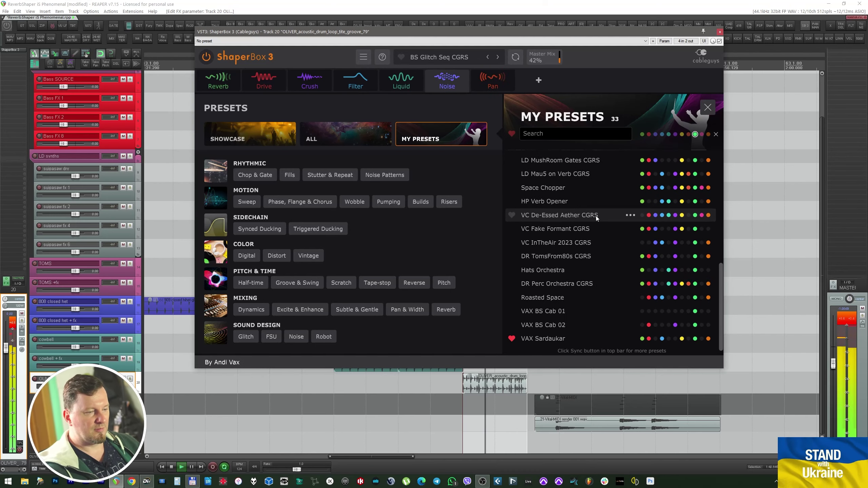
left_click(584, 271)
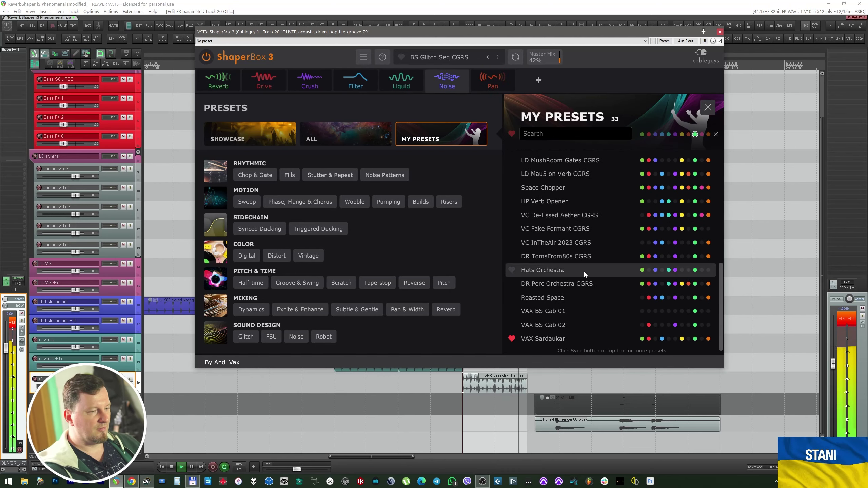
left_click(587, 284)
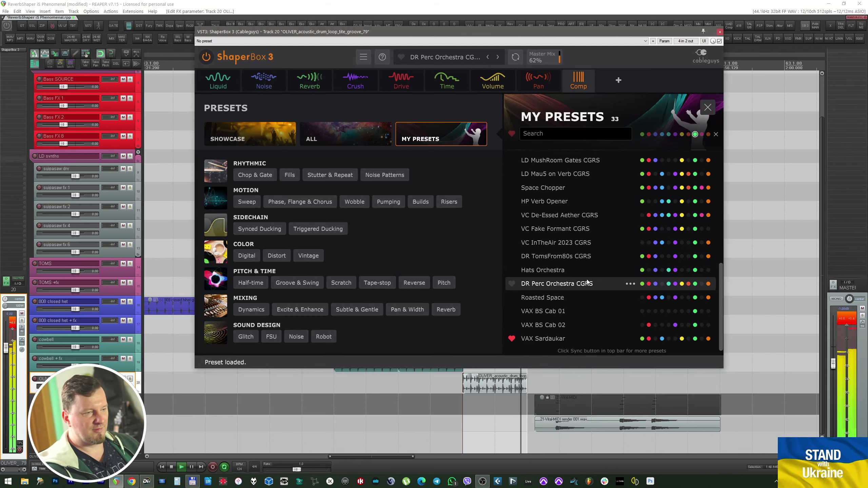
left_click(457, 58)
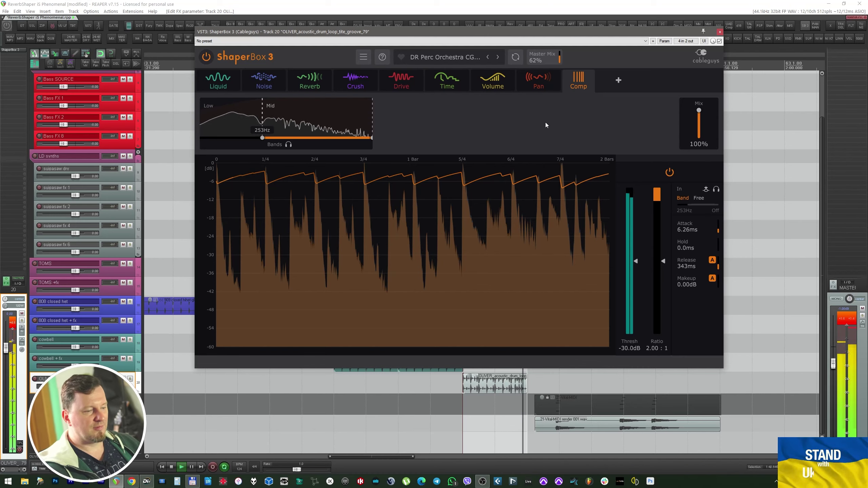
key("space")
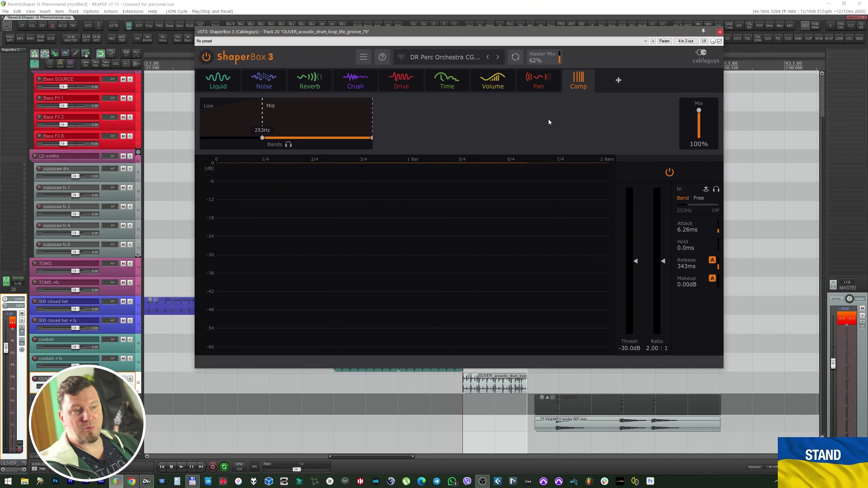